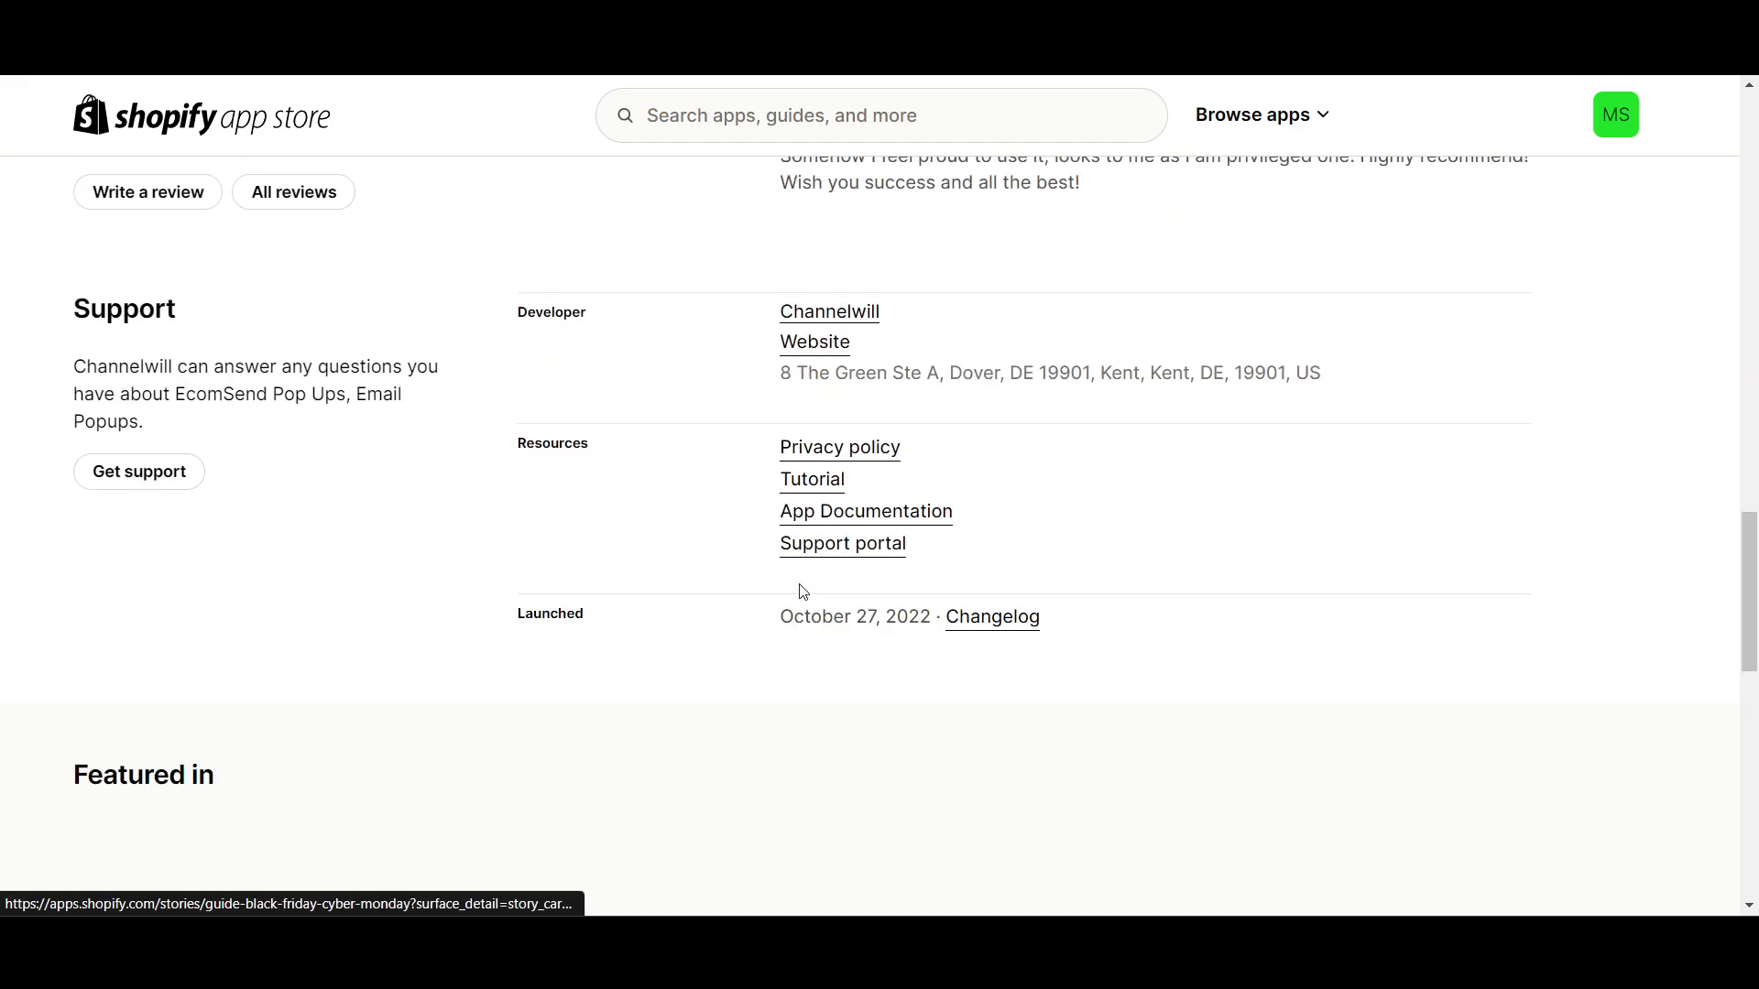
Look over the EcomSend popup app's listing and reviews, open its demo store, and dismiss the discount popup there
scroll(797, 589, down, 13)
scroll(574, 514, up, 10)
scroll(550, 556, up, 6)
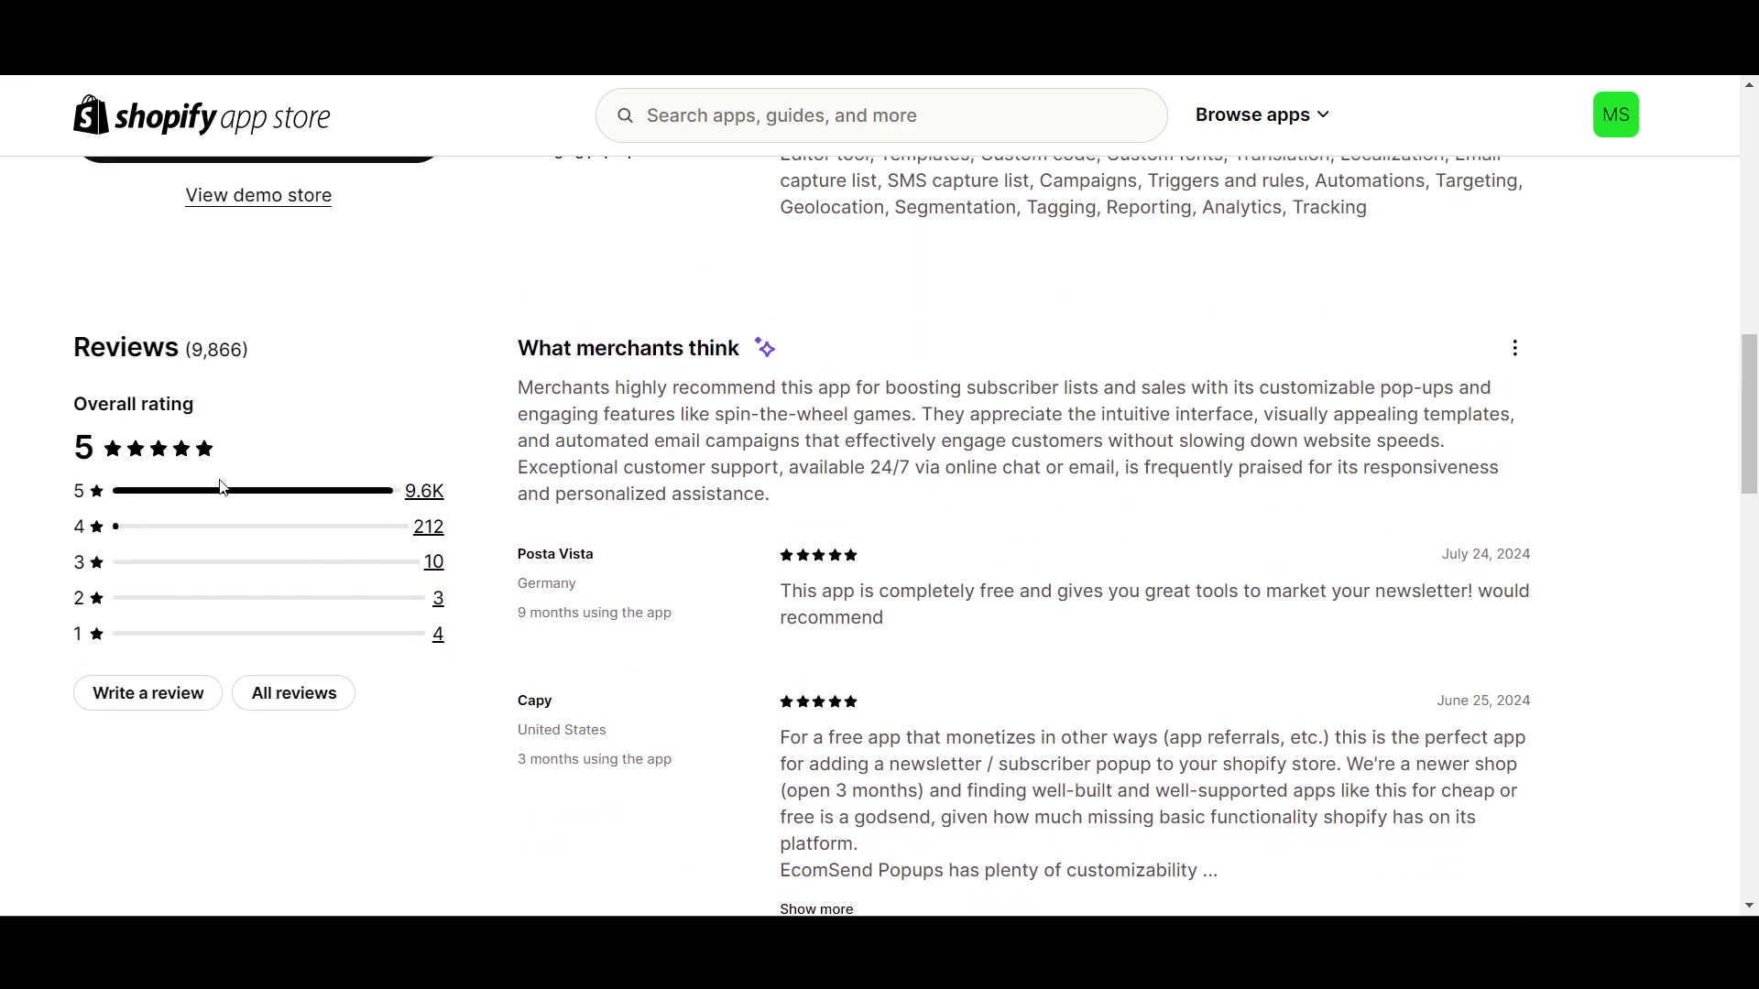
scroll(243, 514, up, 3)
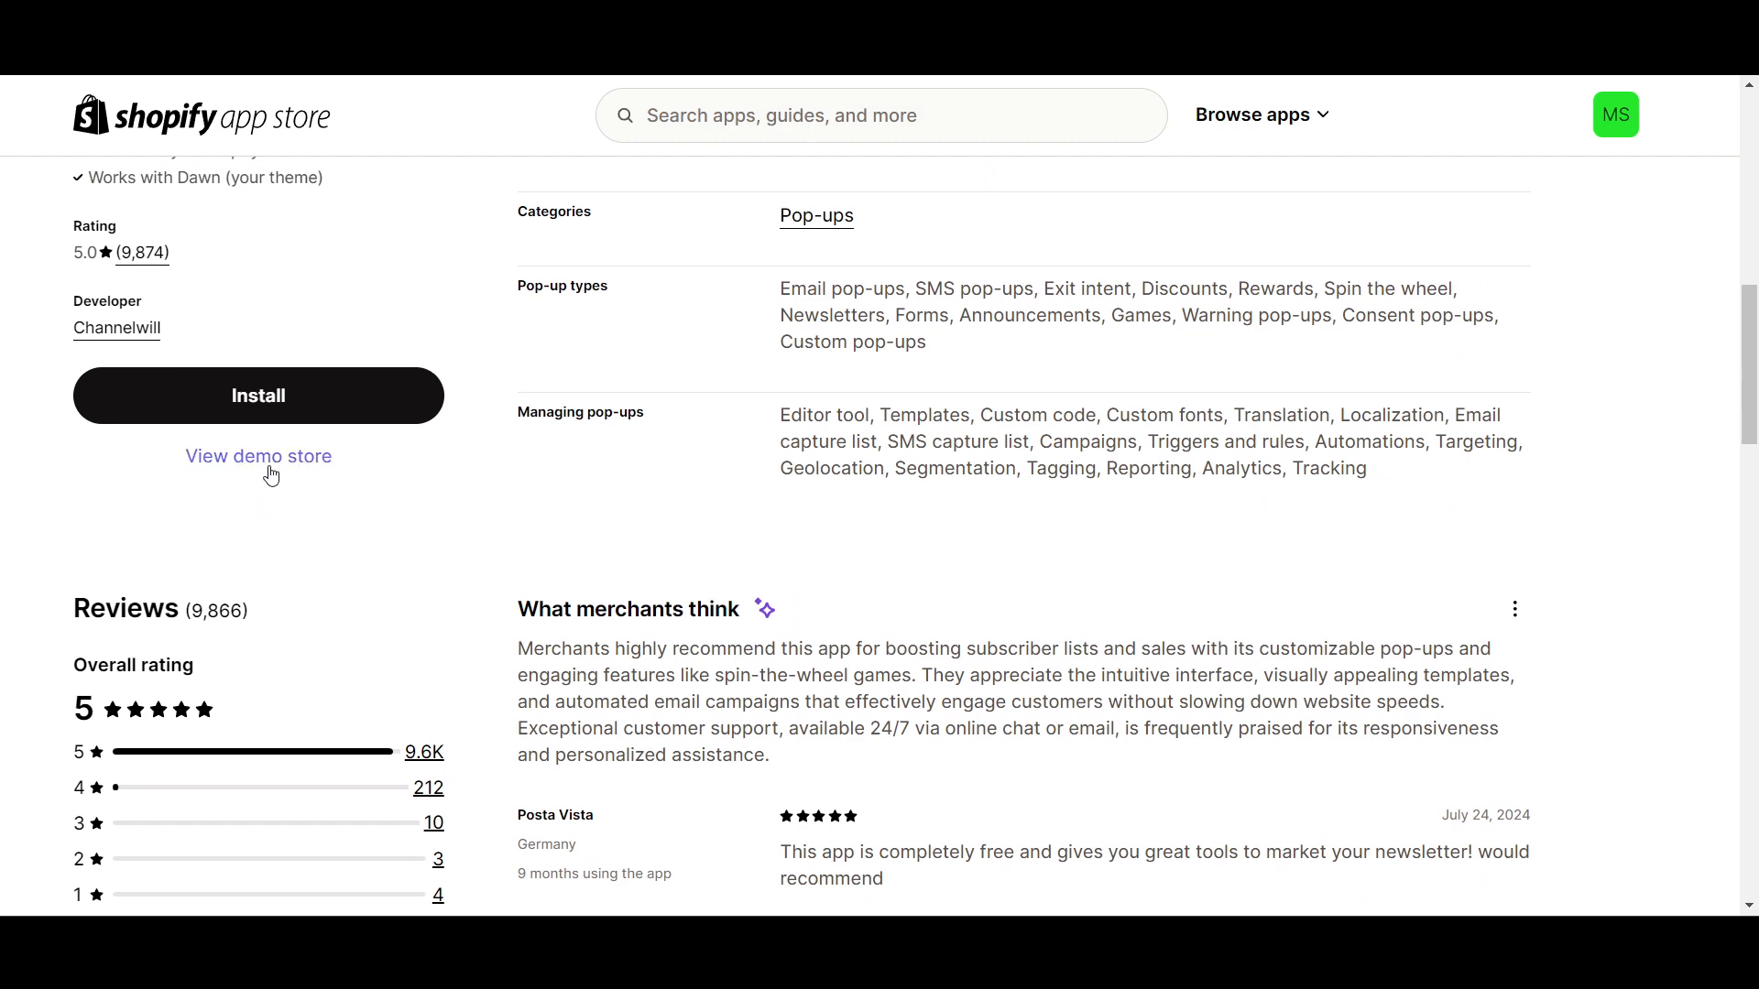
click(267, 465)
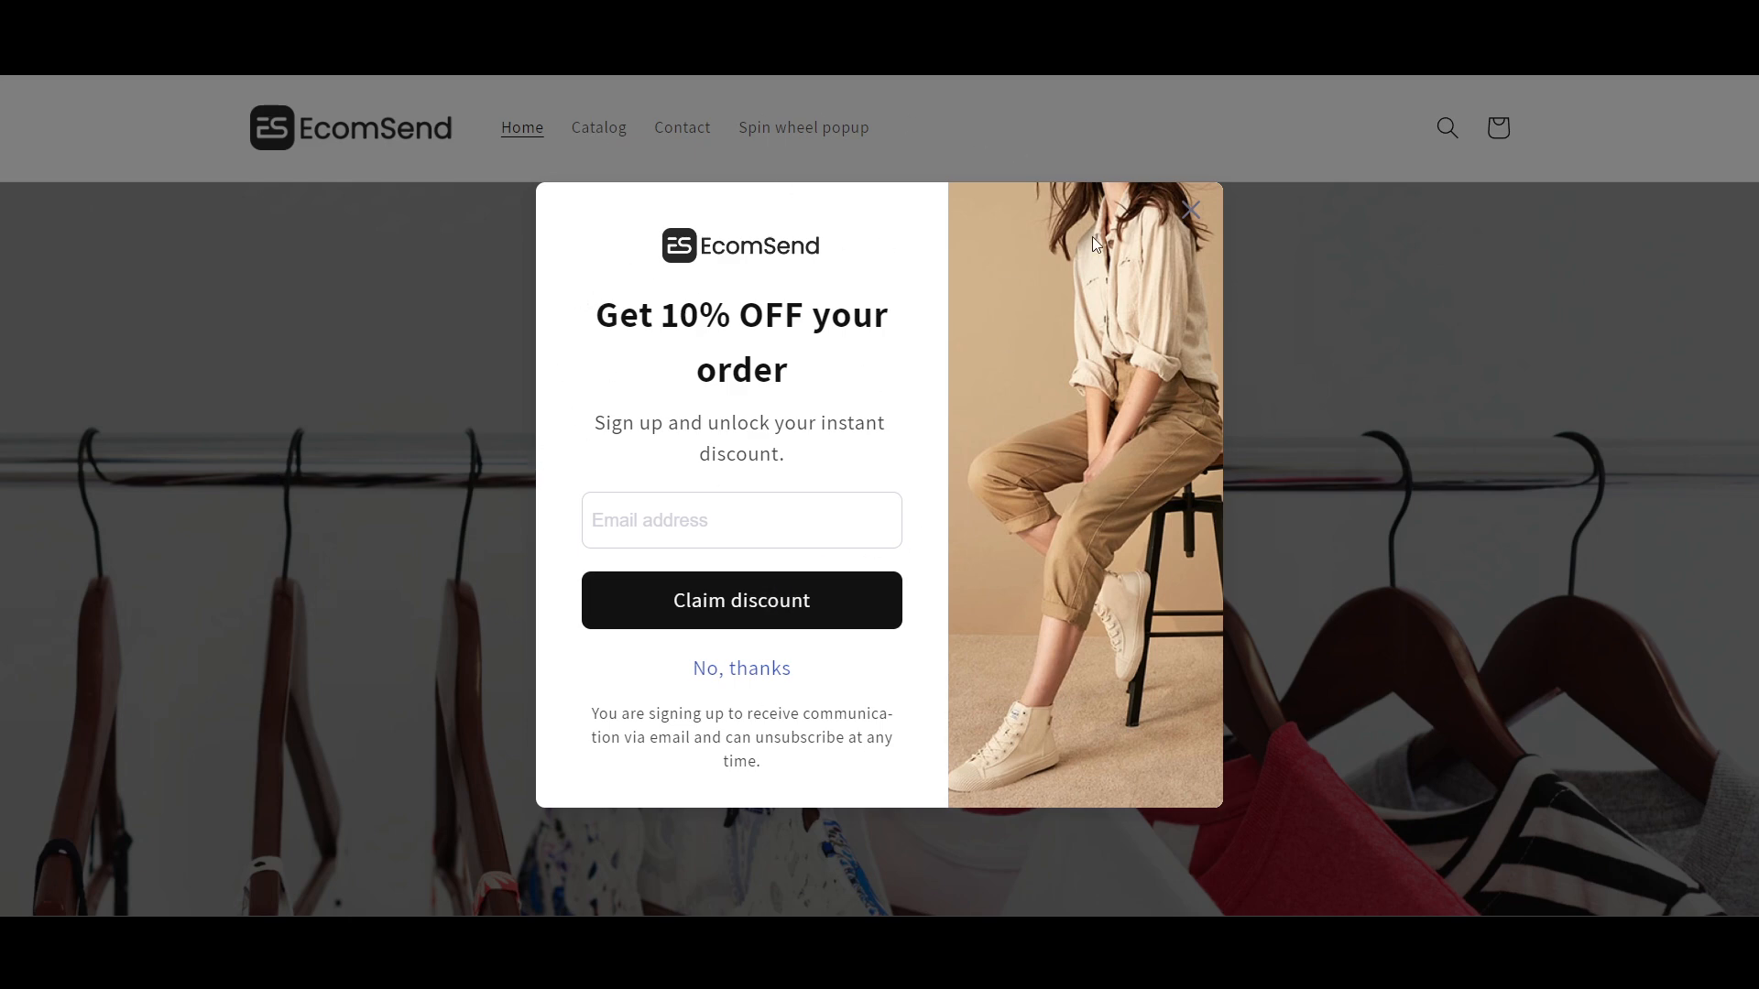
click(1196, 222)
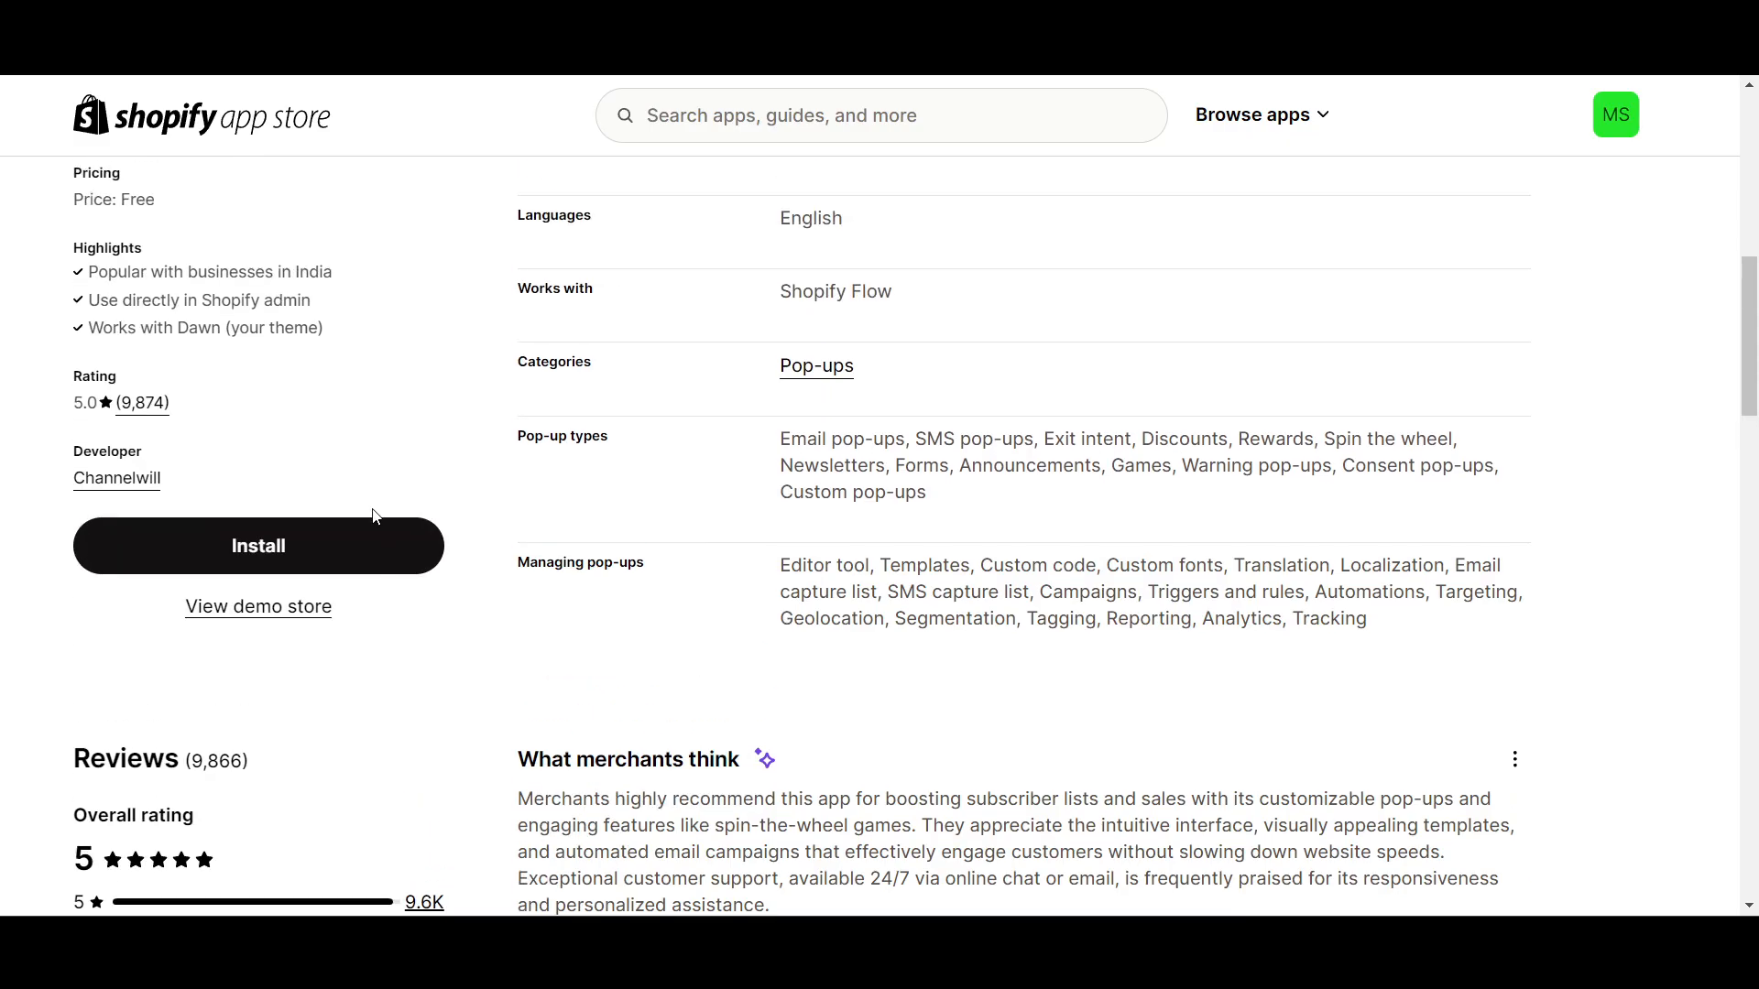
Install the EcomSend Popups app in the store, approving the access it requests
click(319, 560)
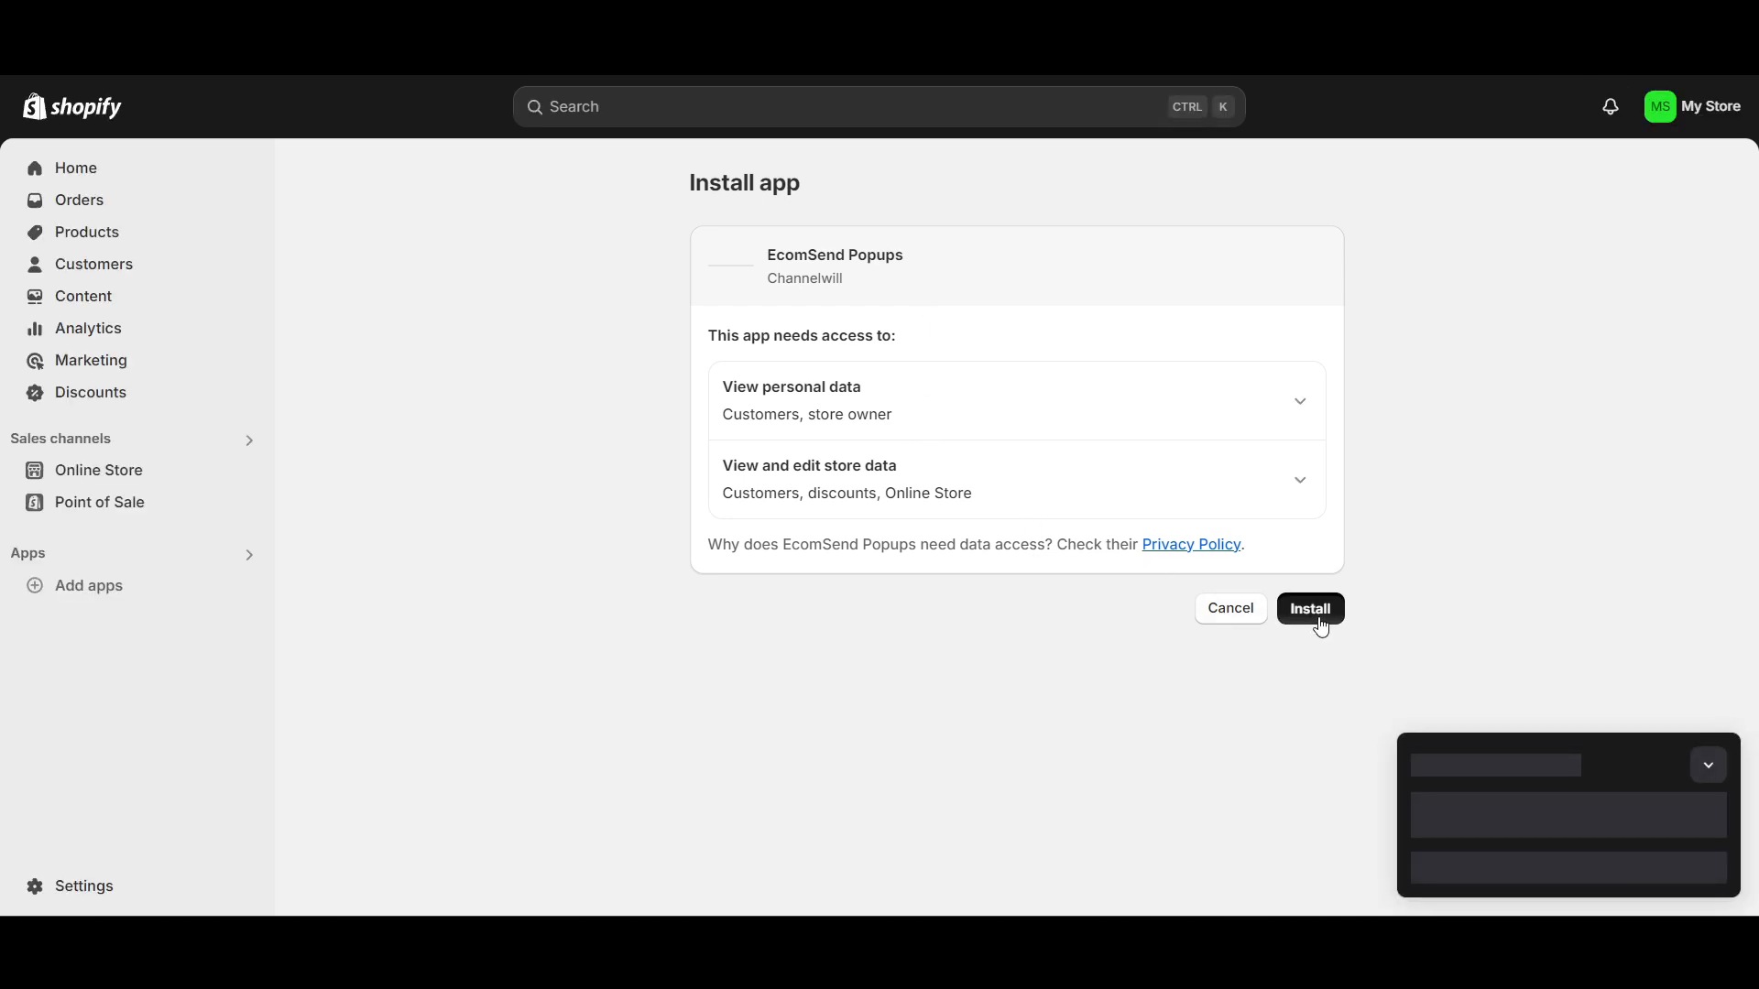
click(1320, 619)
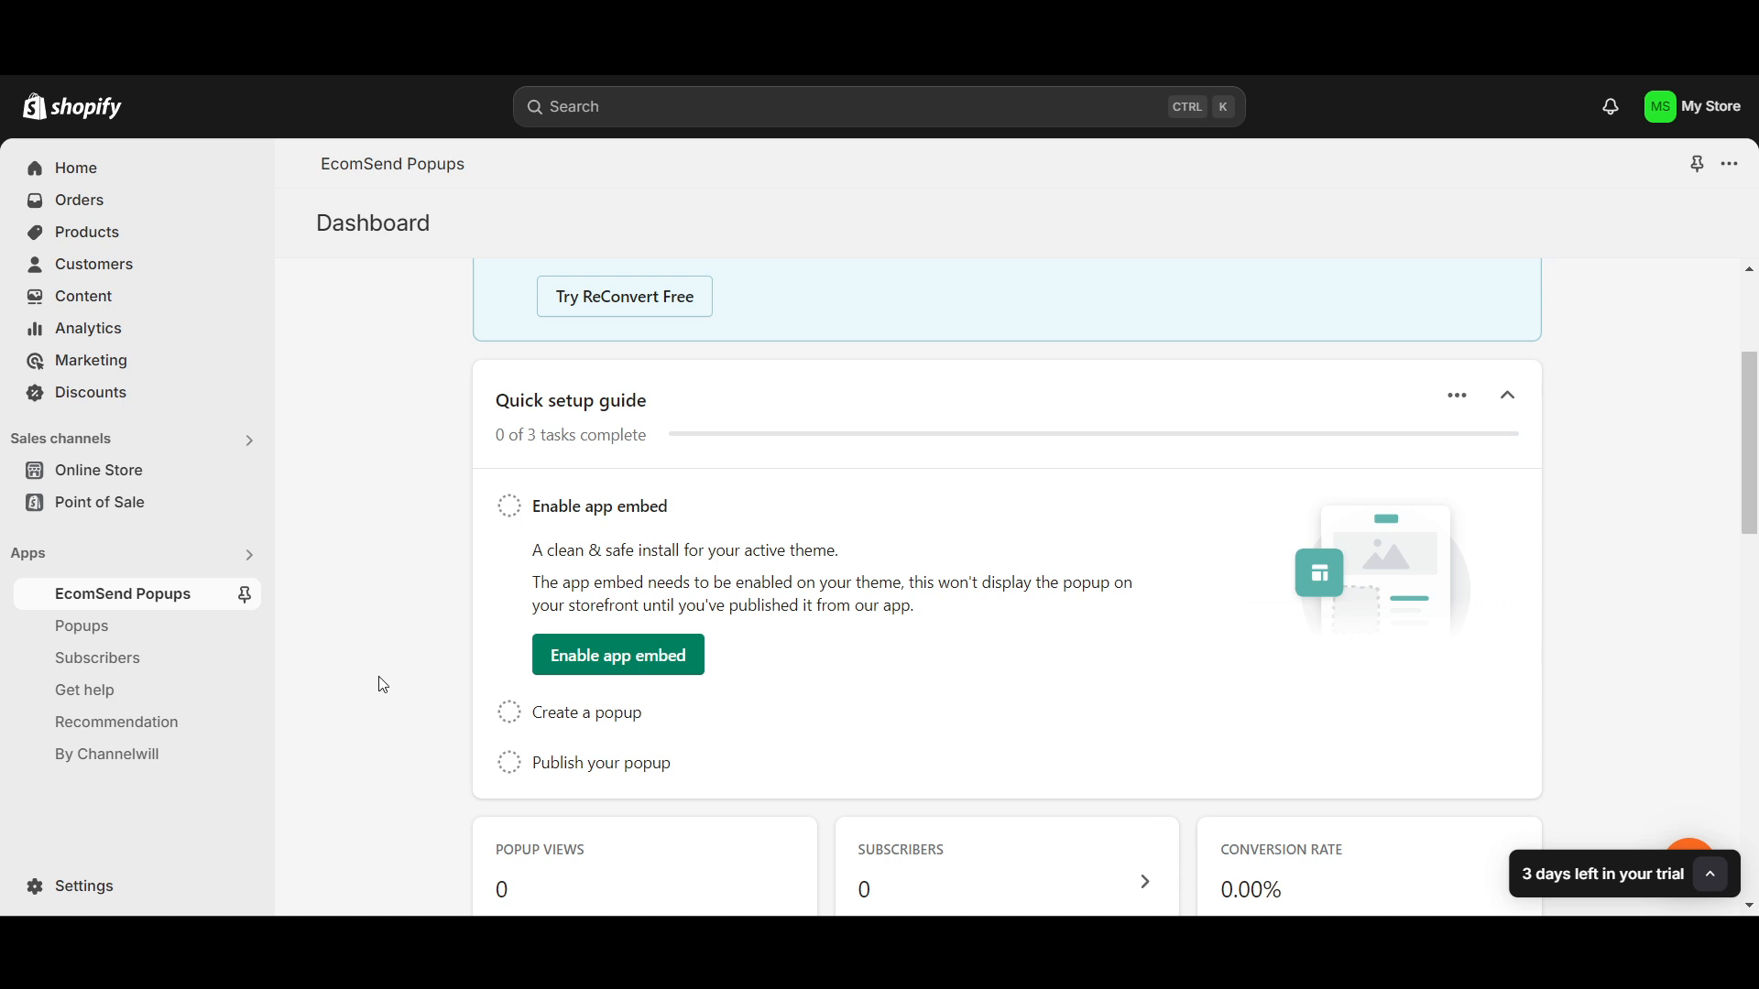
scroll(381, 683, down, 1)
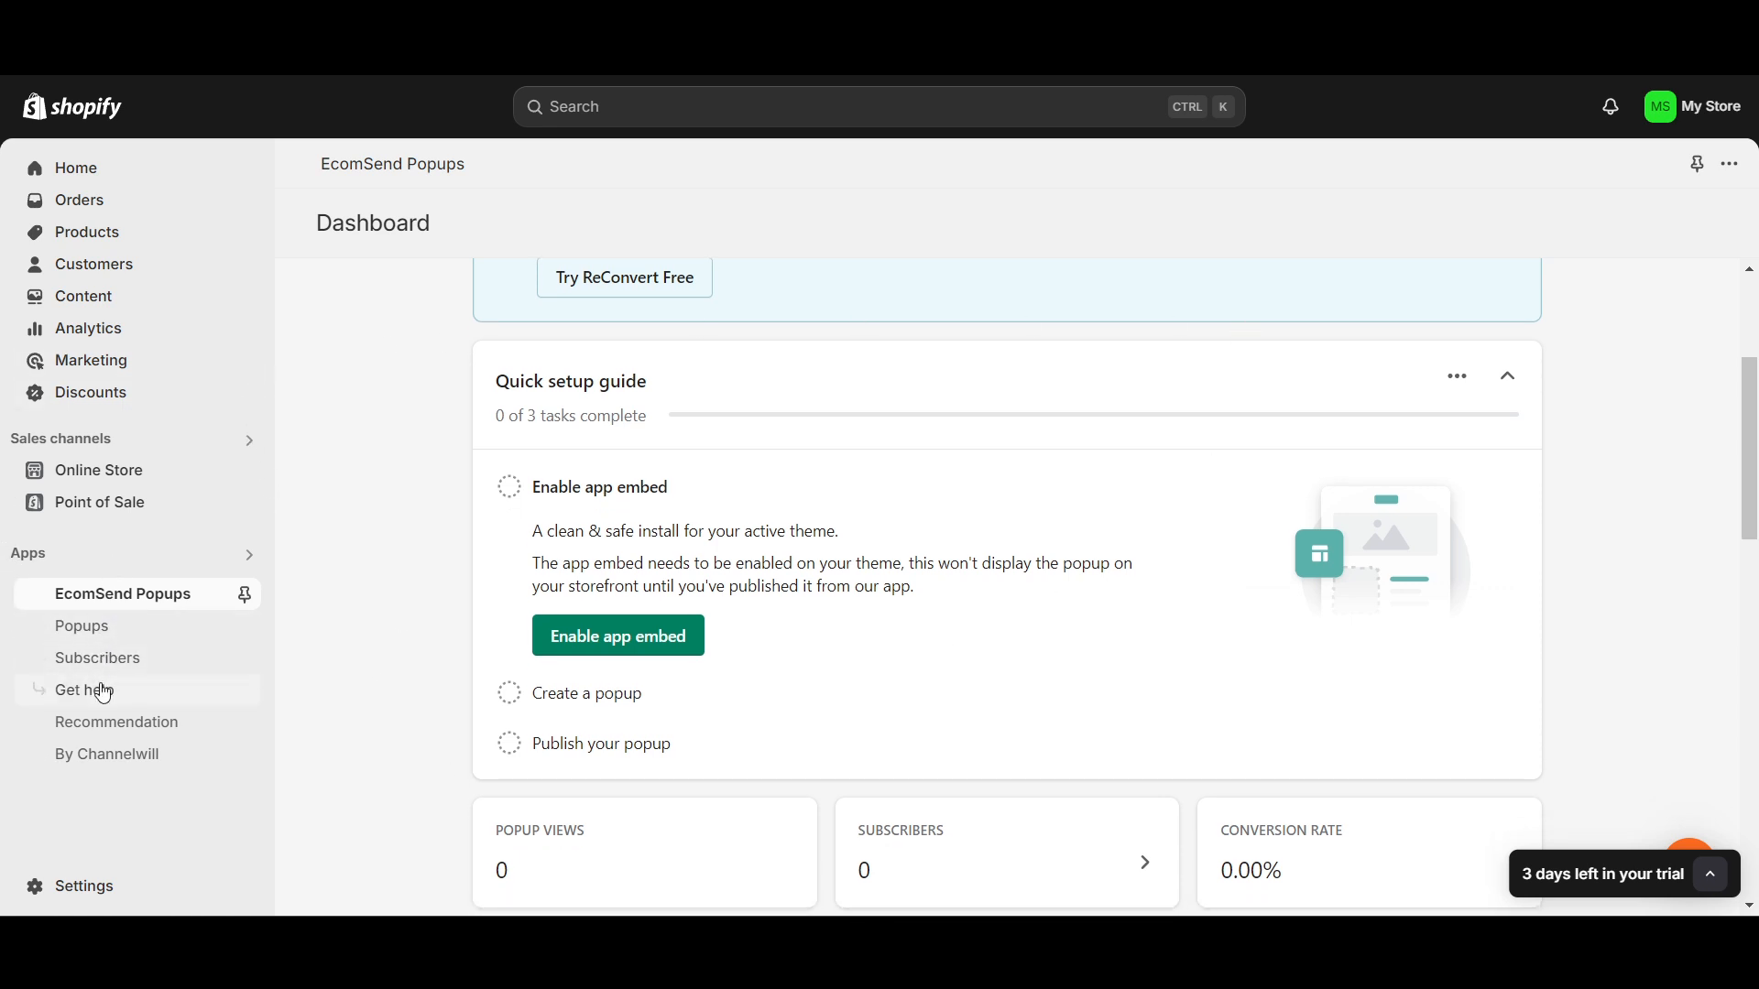
scroll(622, 487, up, 3)
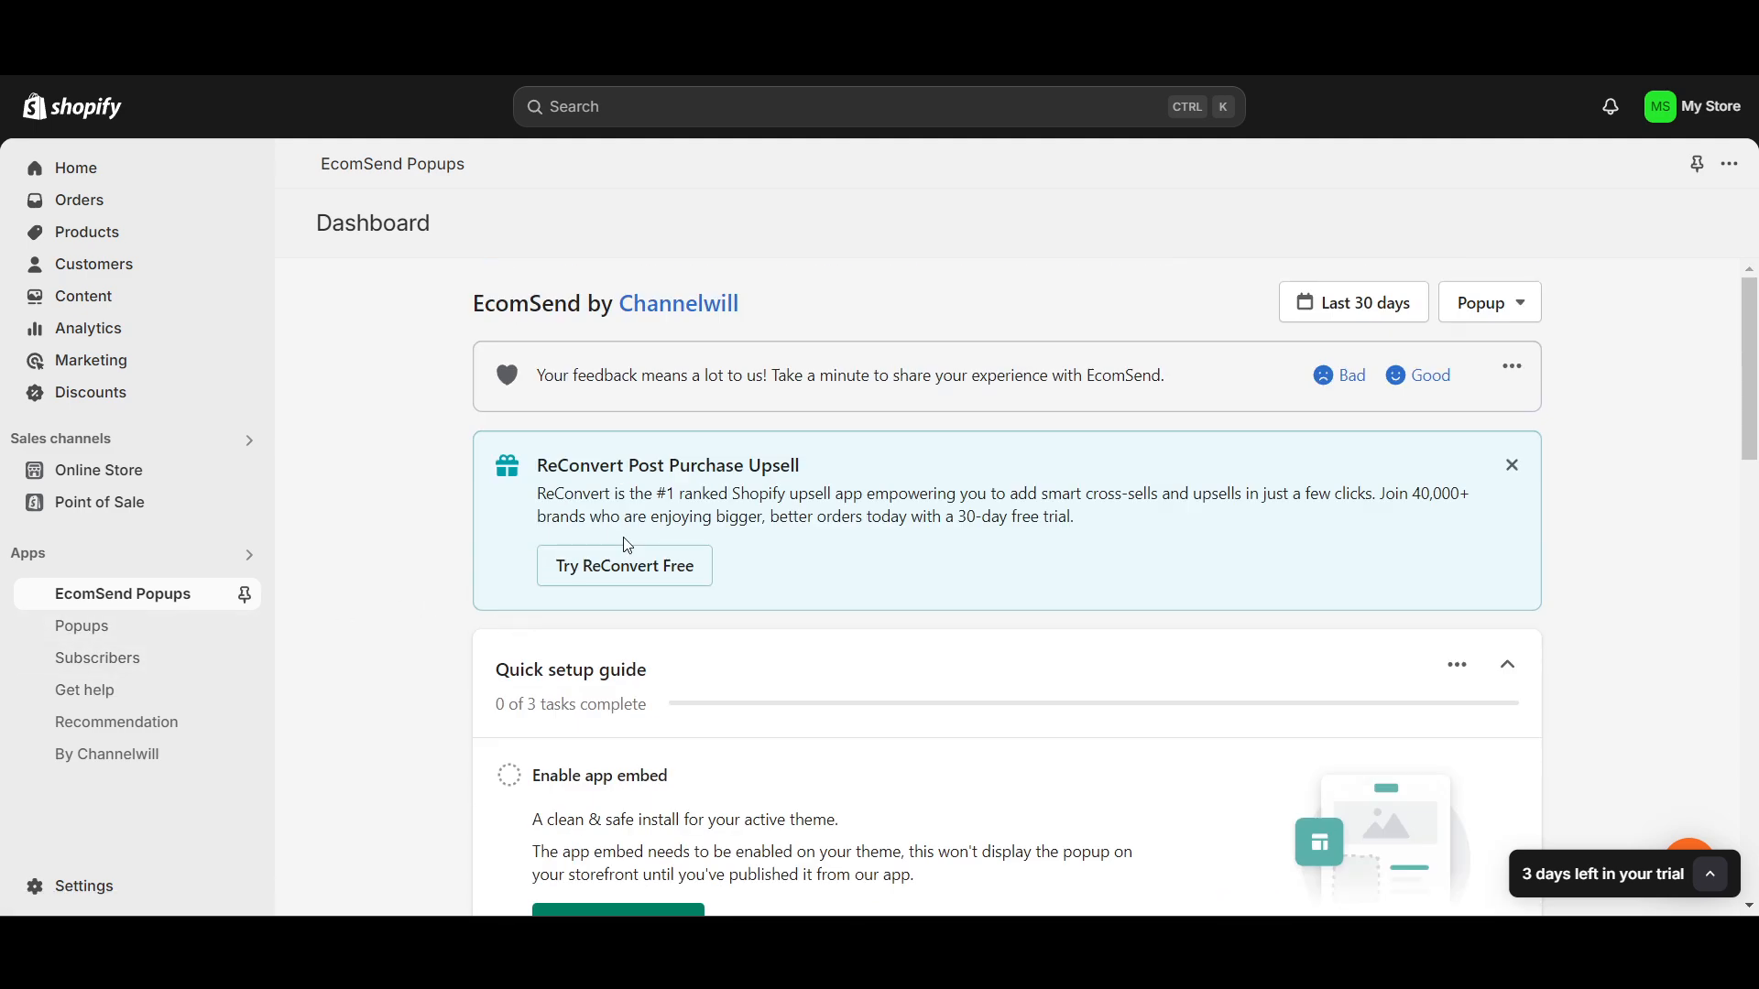
Create a new popup in EcomSend Popups from the Spin wheel popup template
click(126, 627)
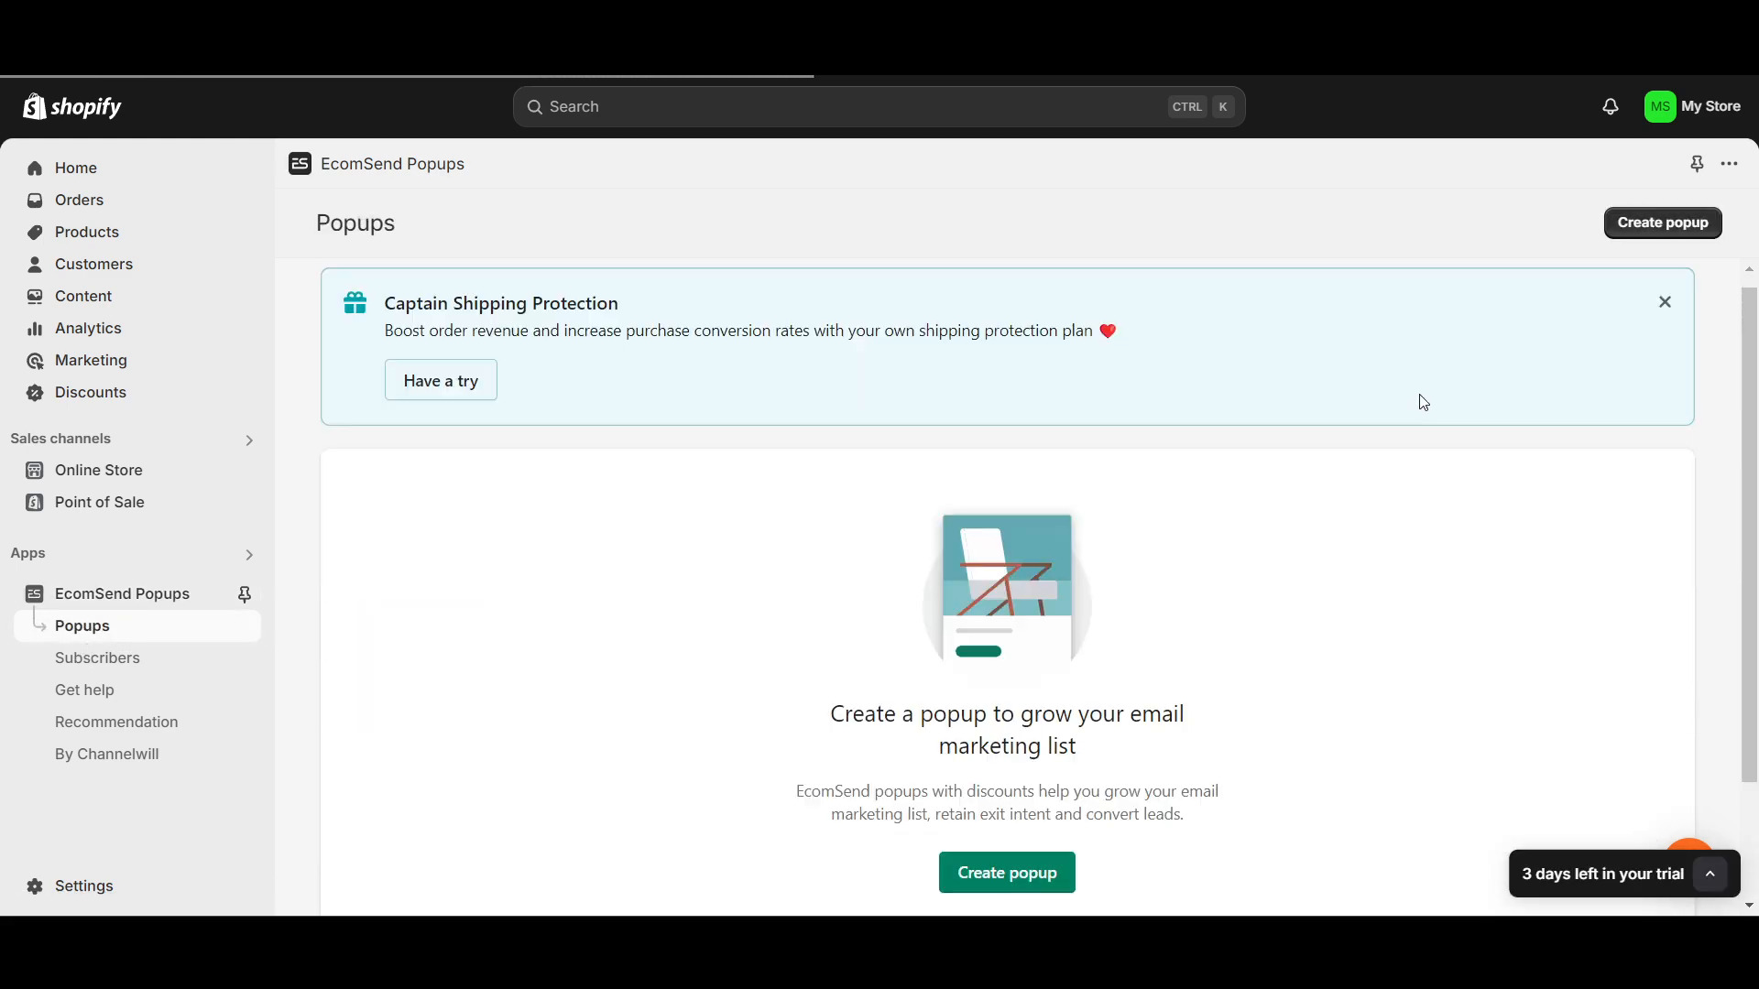
scroll(1244, 624, down, 2)
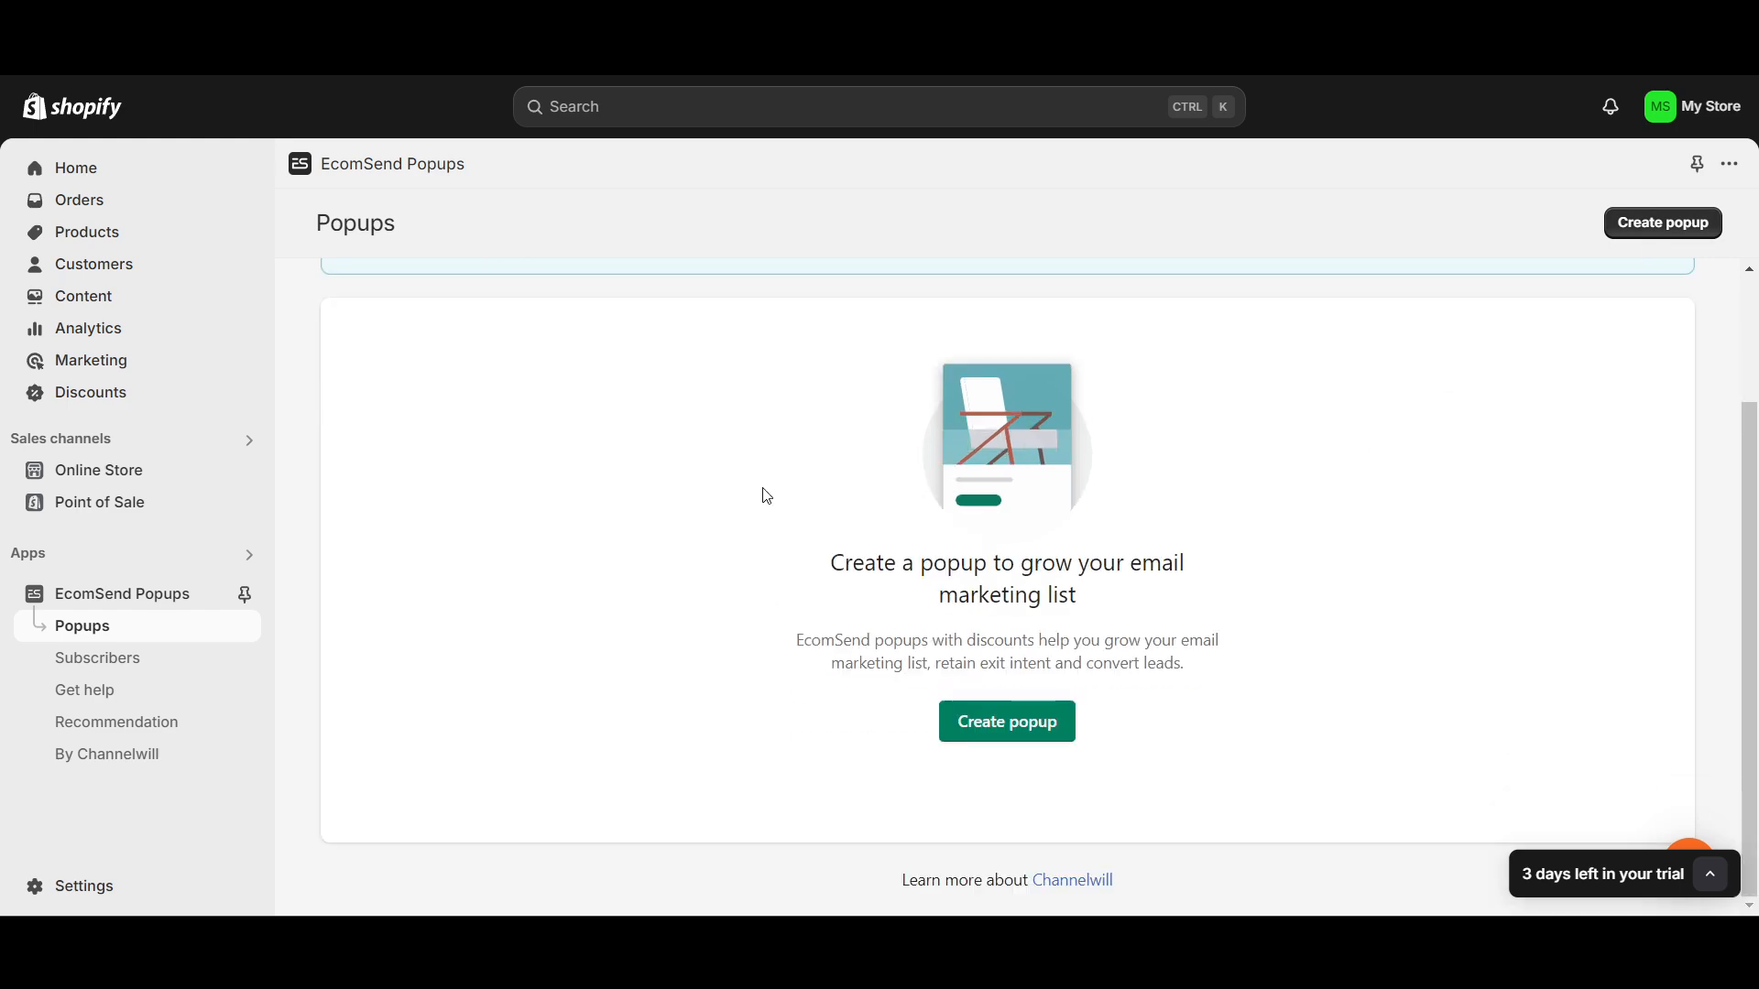
click(1014, 730)
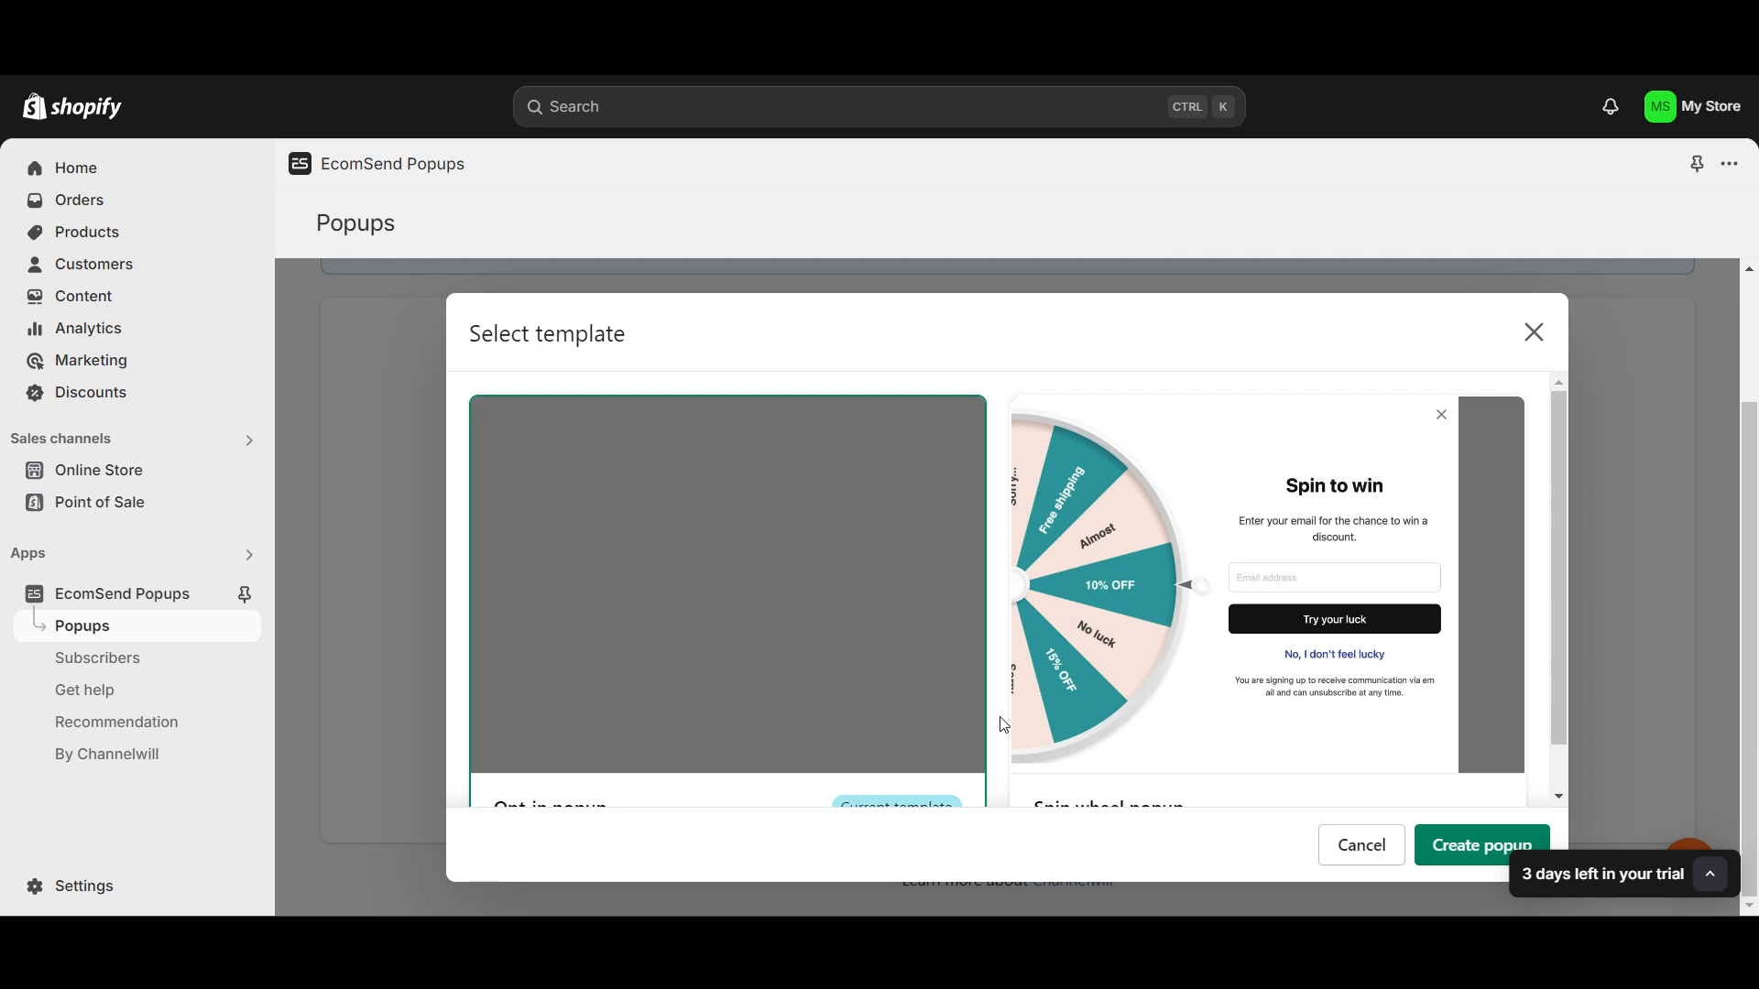
scroll(724, 662, down, 1)
scroll(724, 661, up, 1)
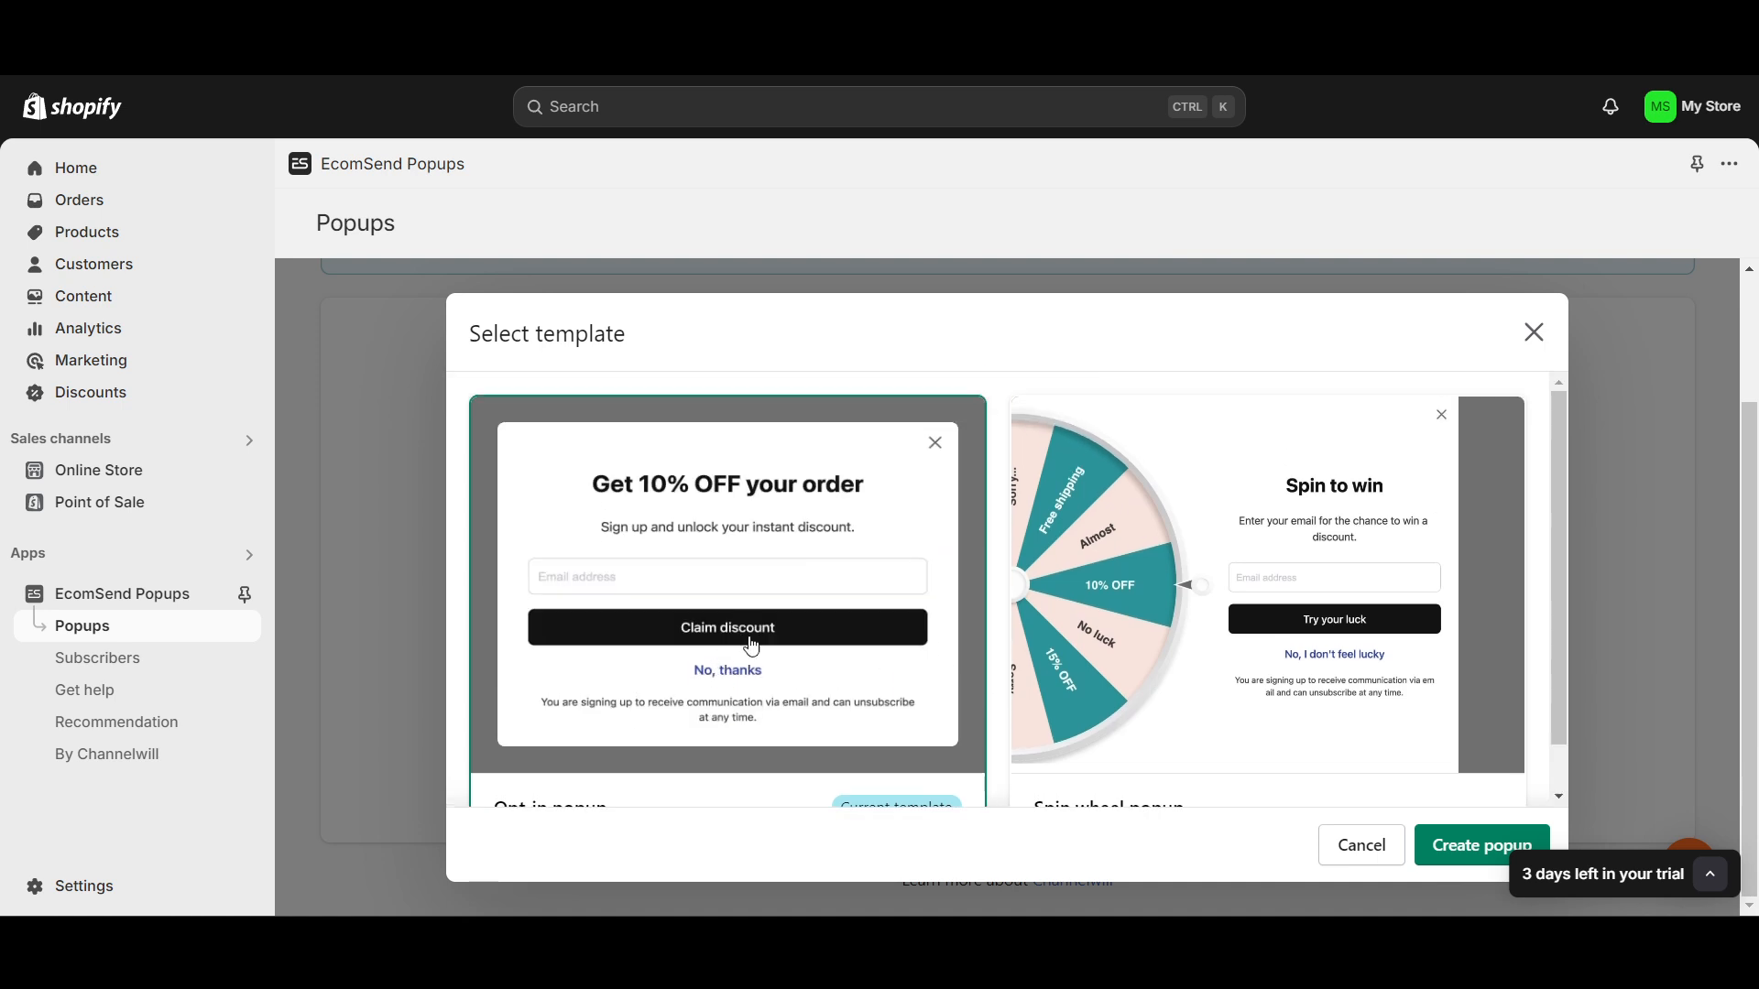
scroll(751, 646, down, 1)
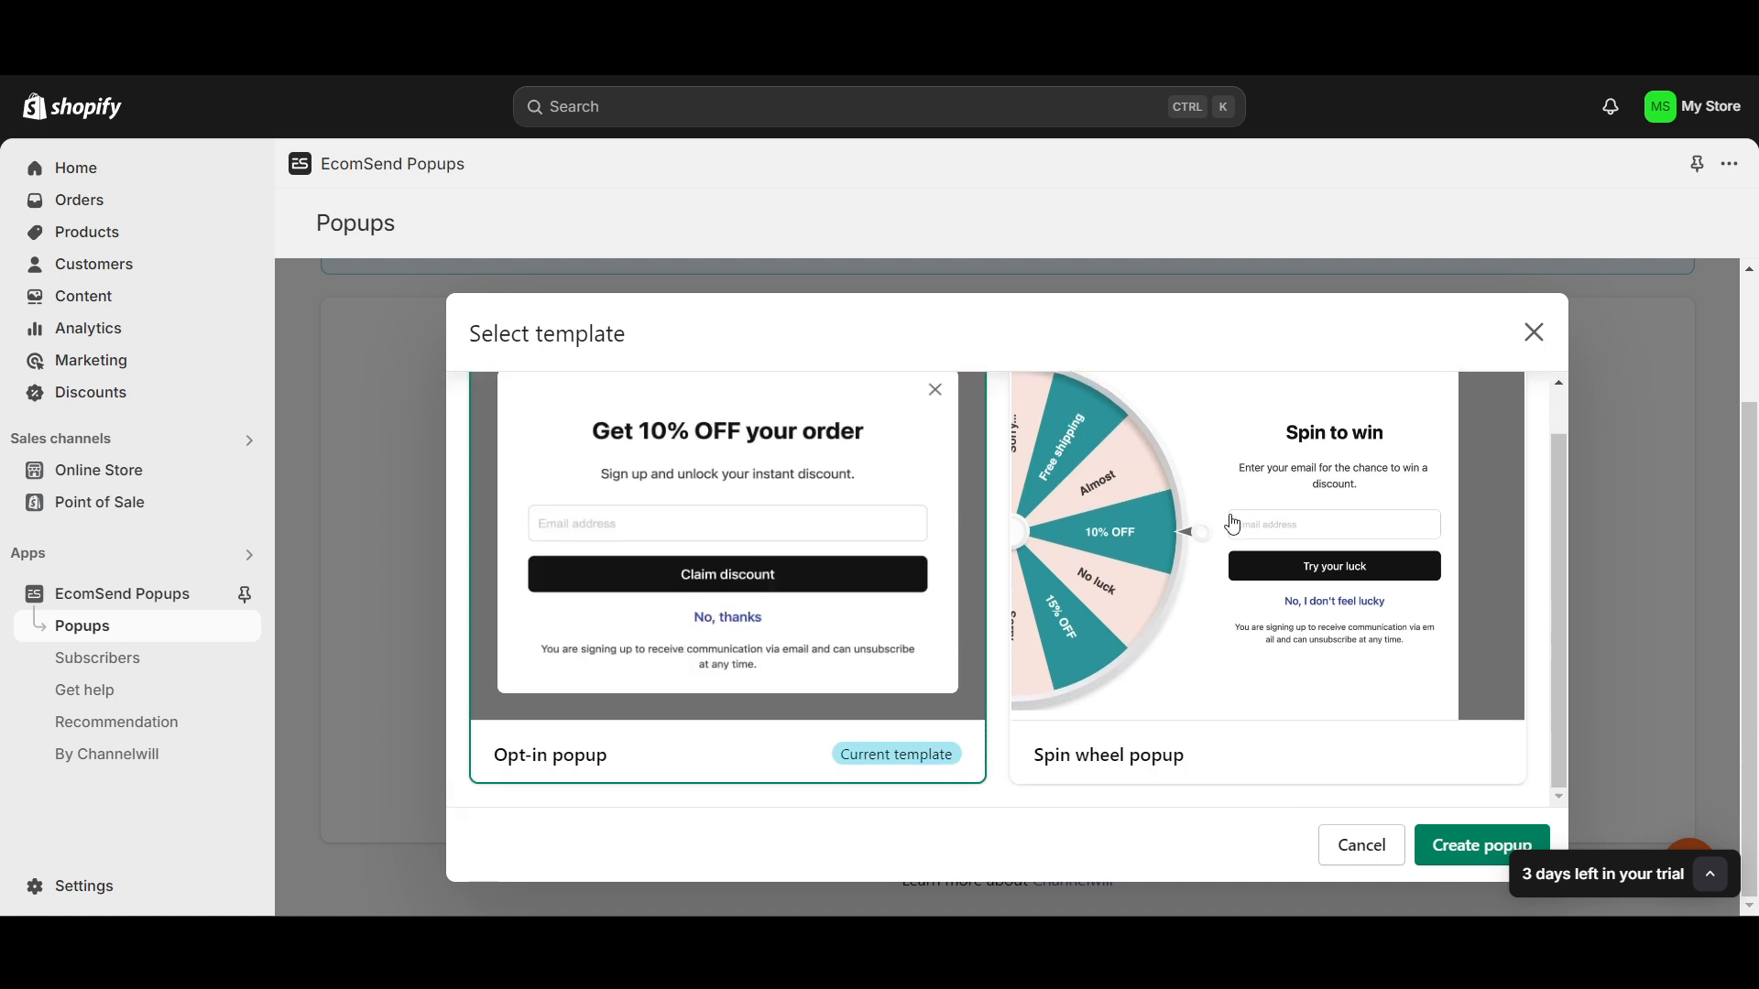
scroll(656, 565, up, 1)
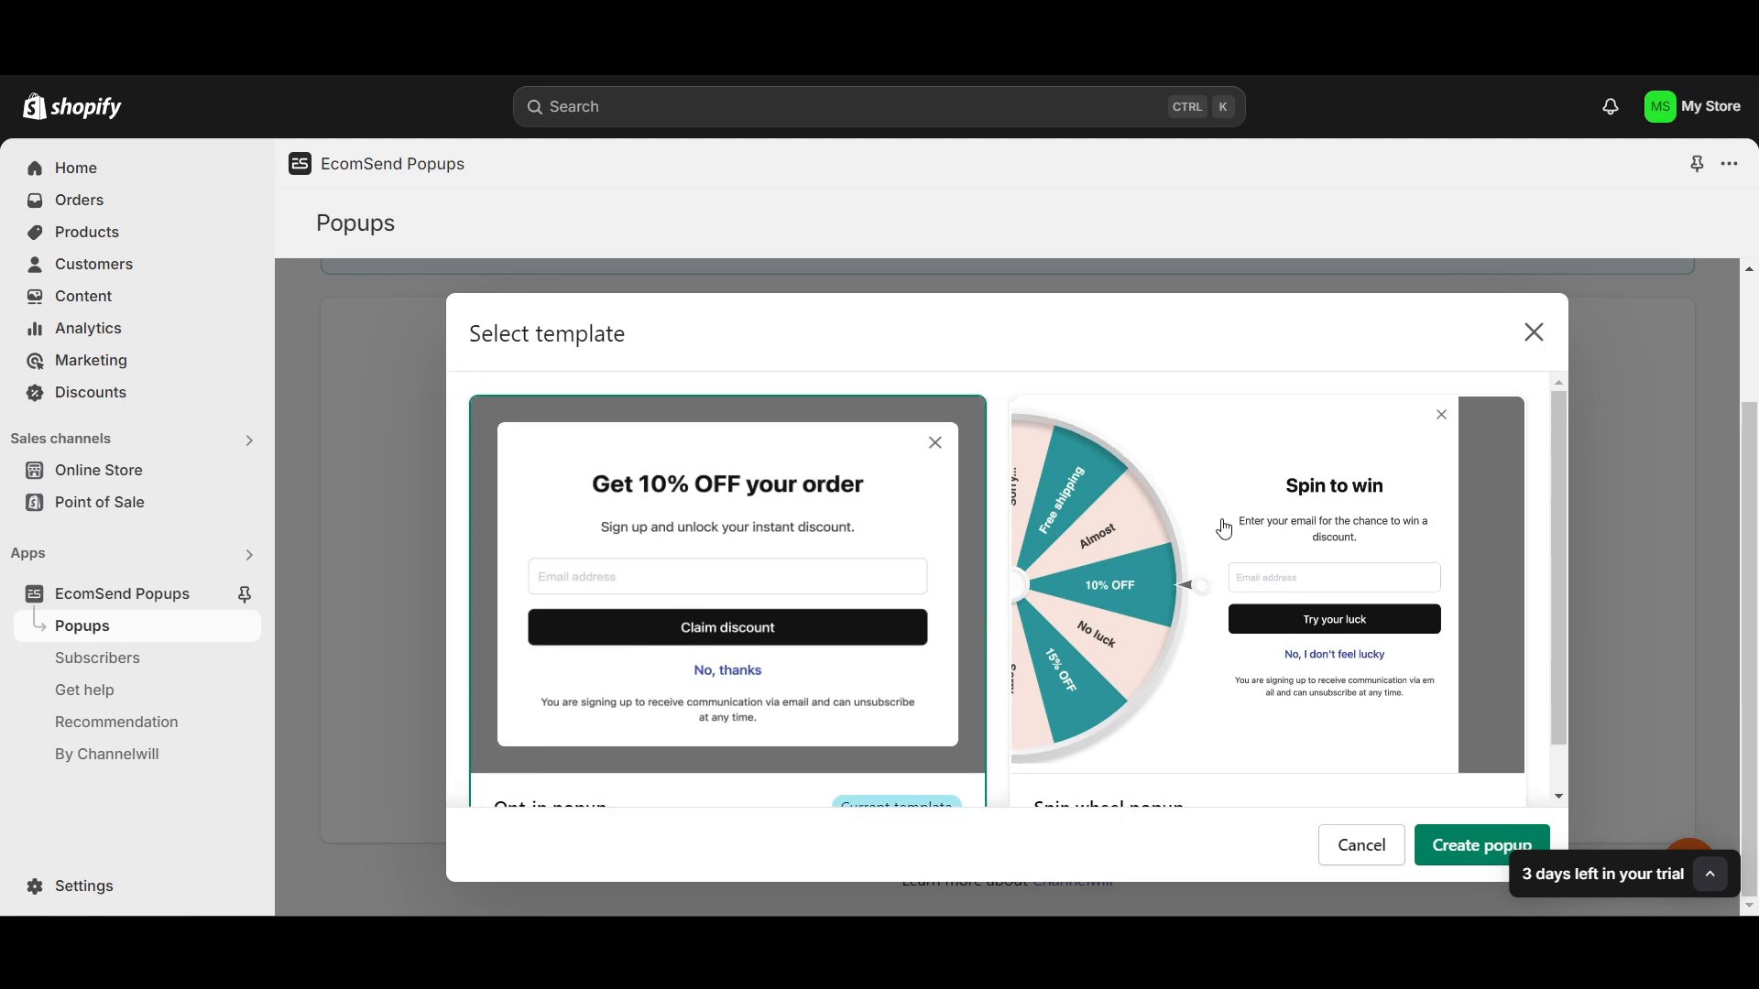
scroll(1182, 722, down, 1)
click(1251, 641)
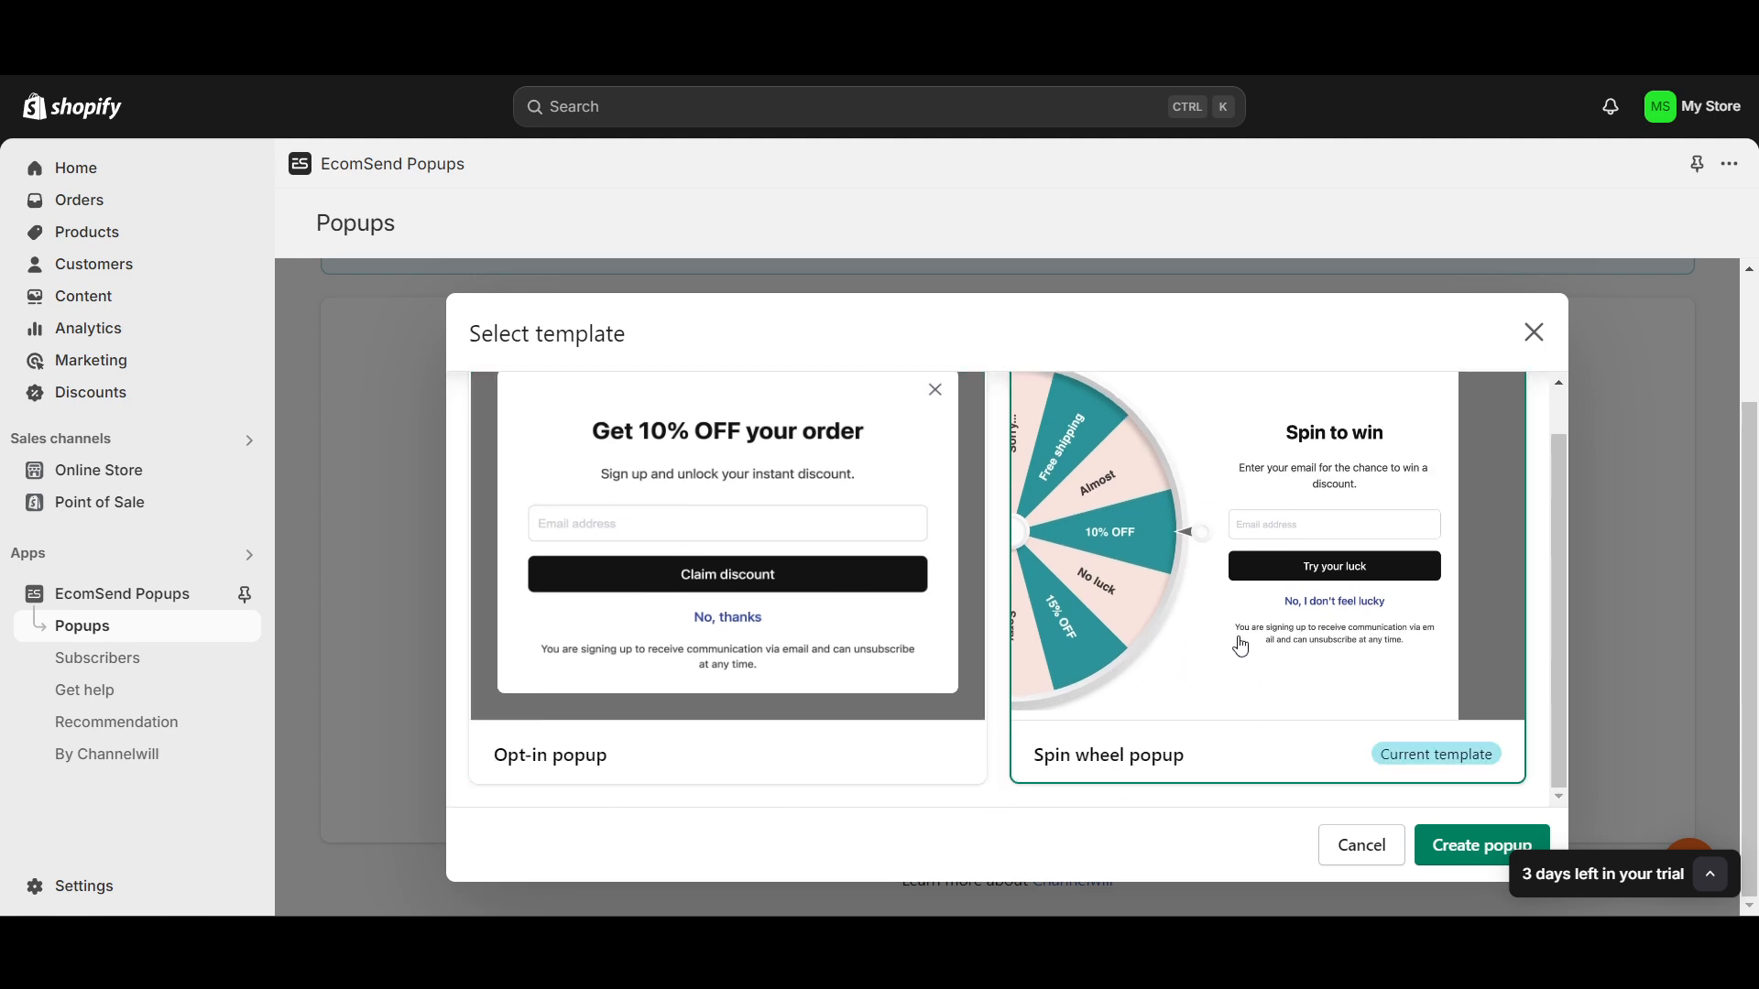
click(1456, 856)
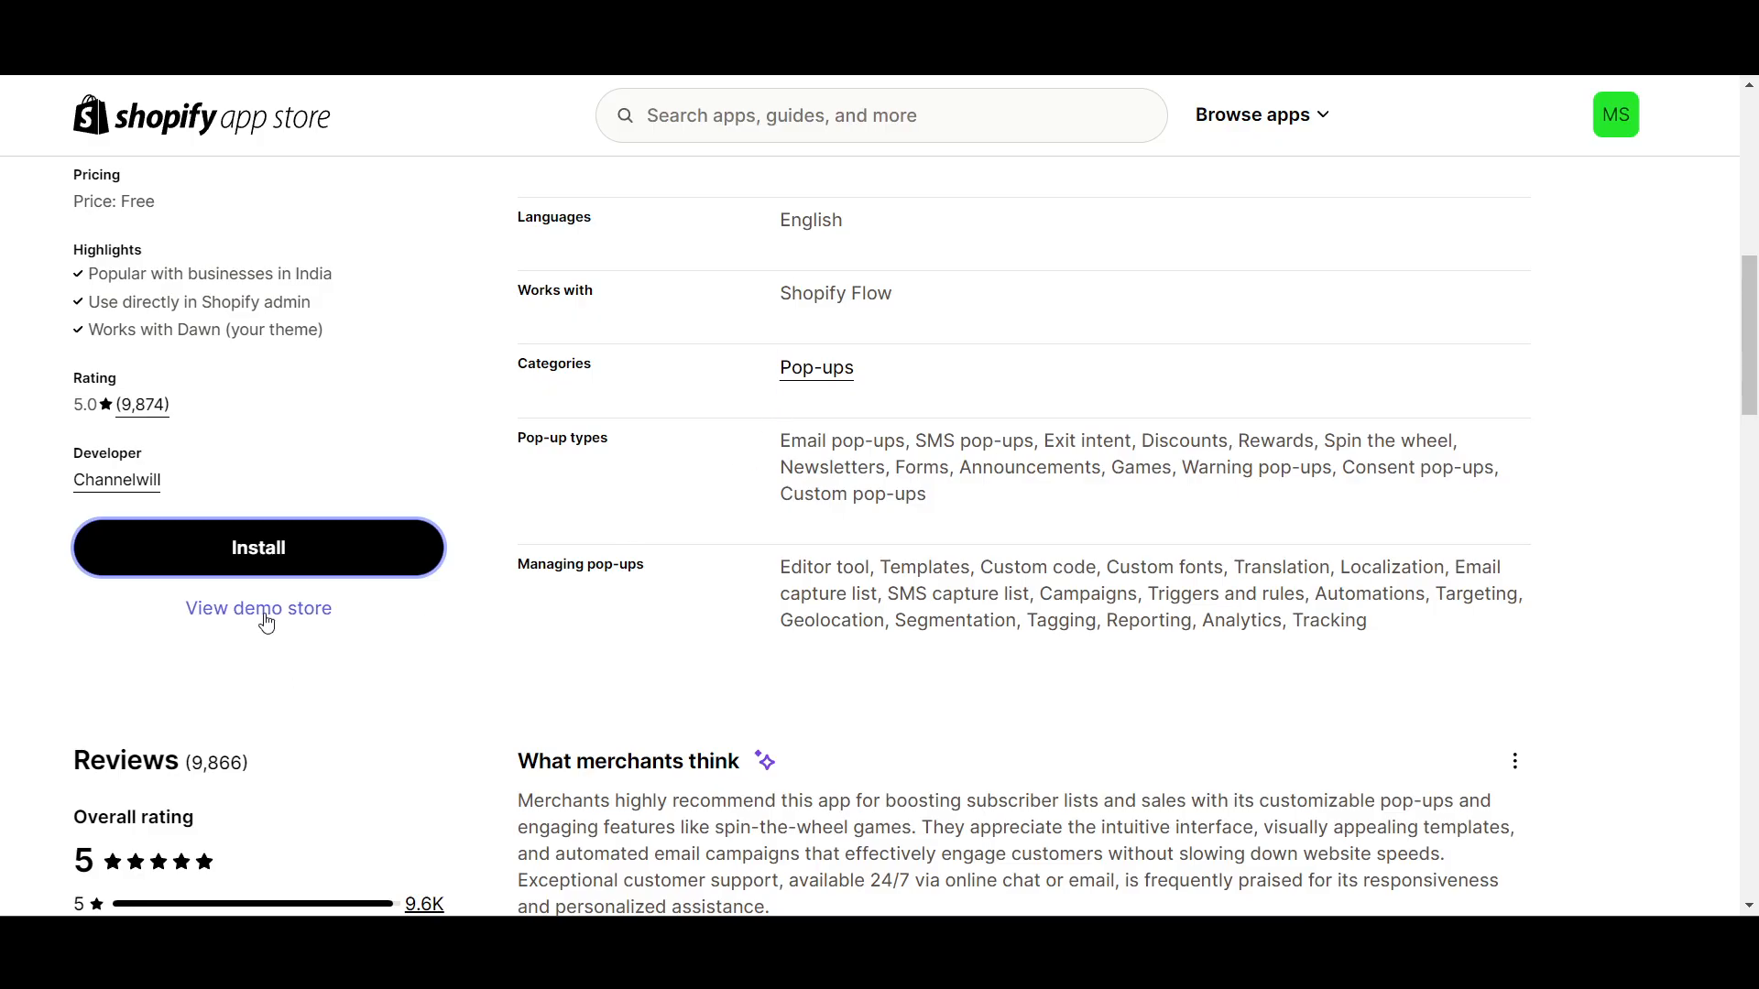
Switch to the app's Shopify App Store listing and browse its demo store again
click(266, 611)
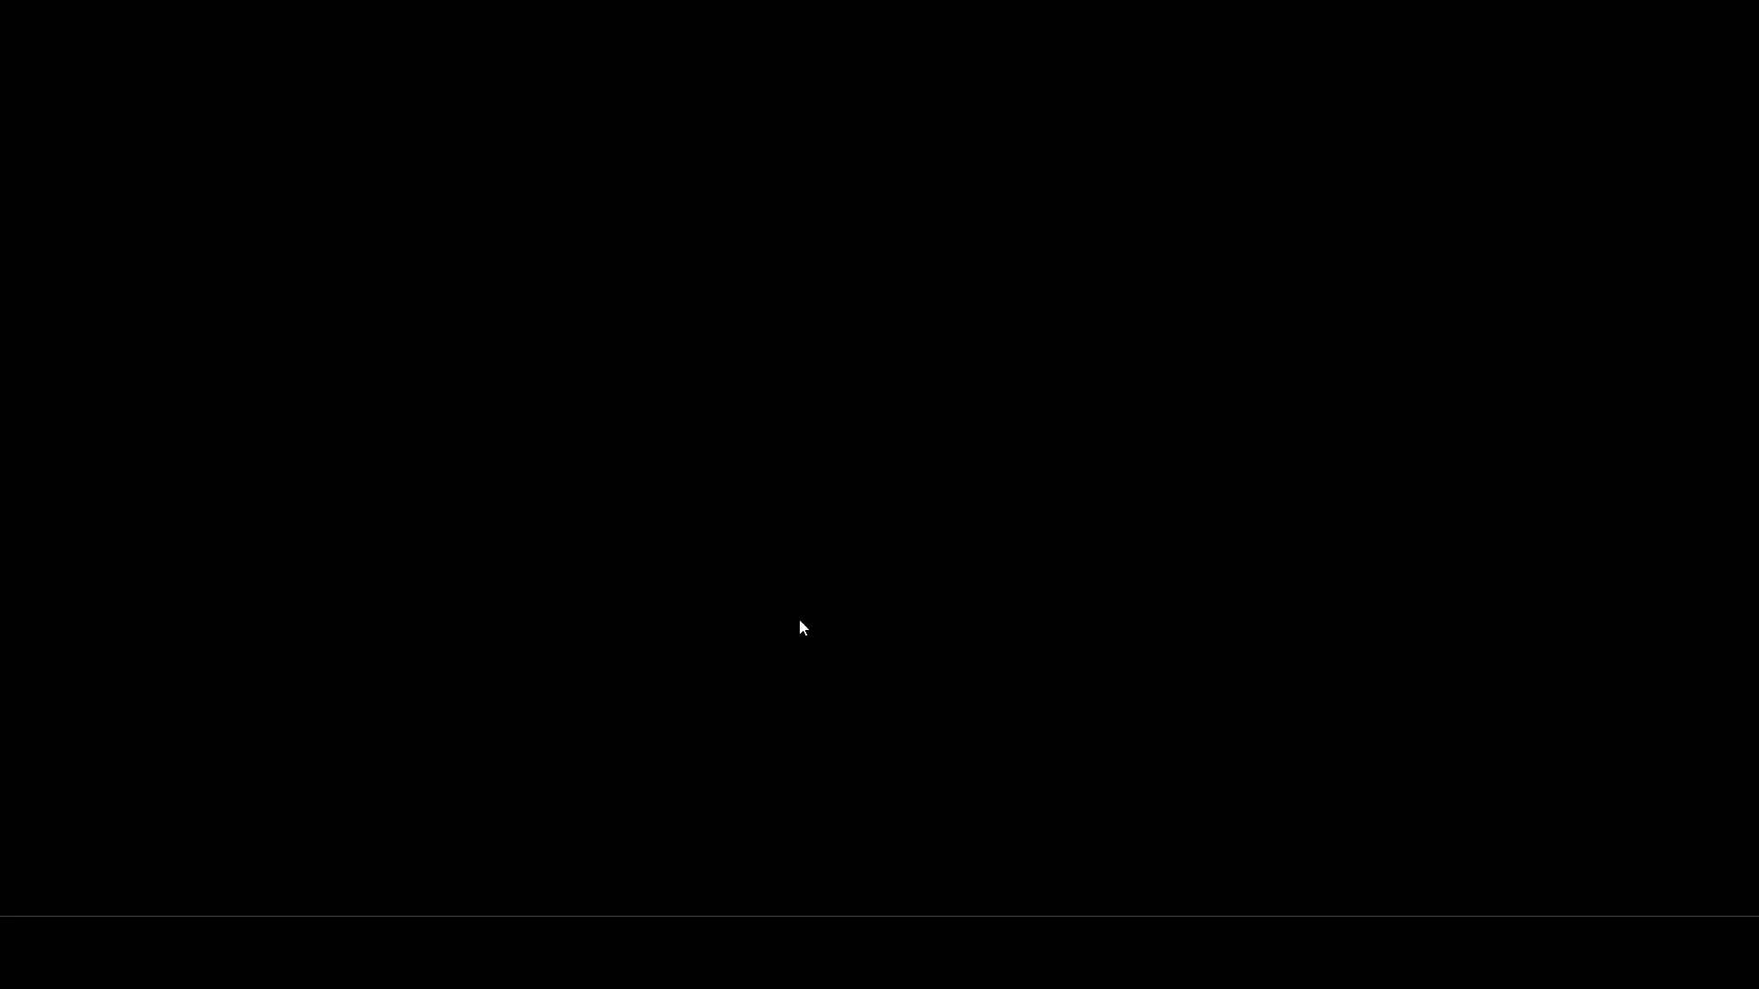
scroll(900, 637, down, 5)
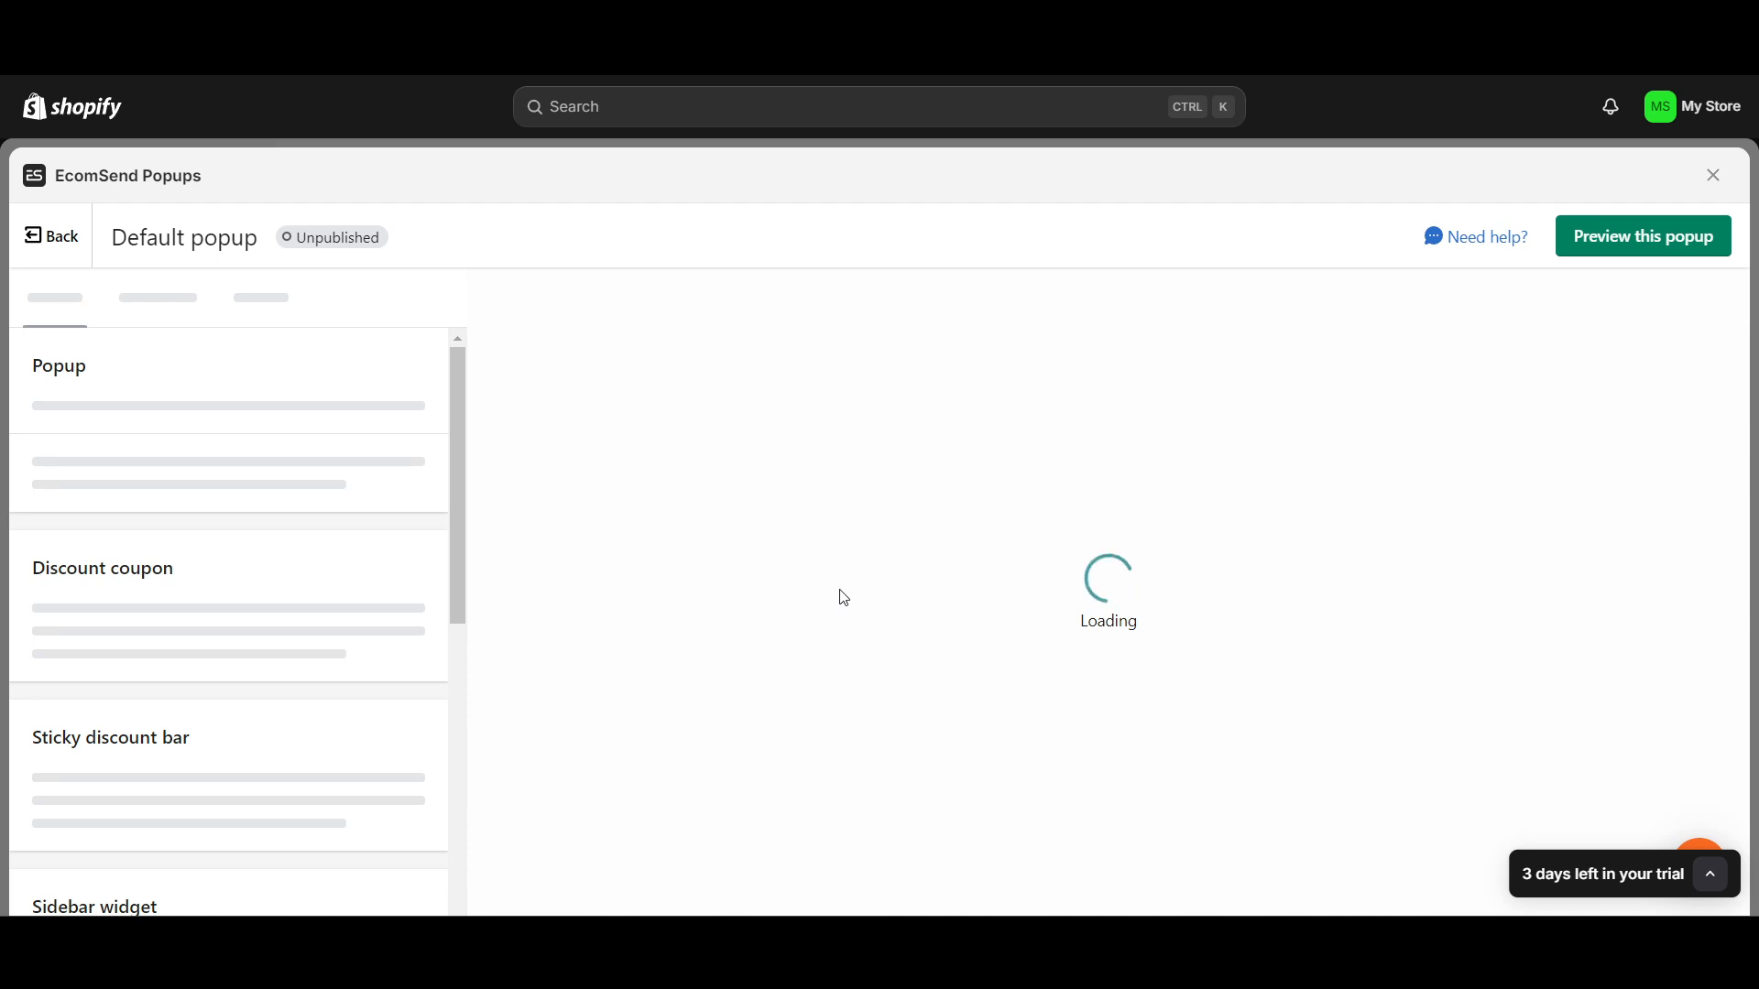
Examine the spin wheel popup's name, reward list and chances alongside the wheel preview
scroll(938, 615, down, 1)
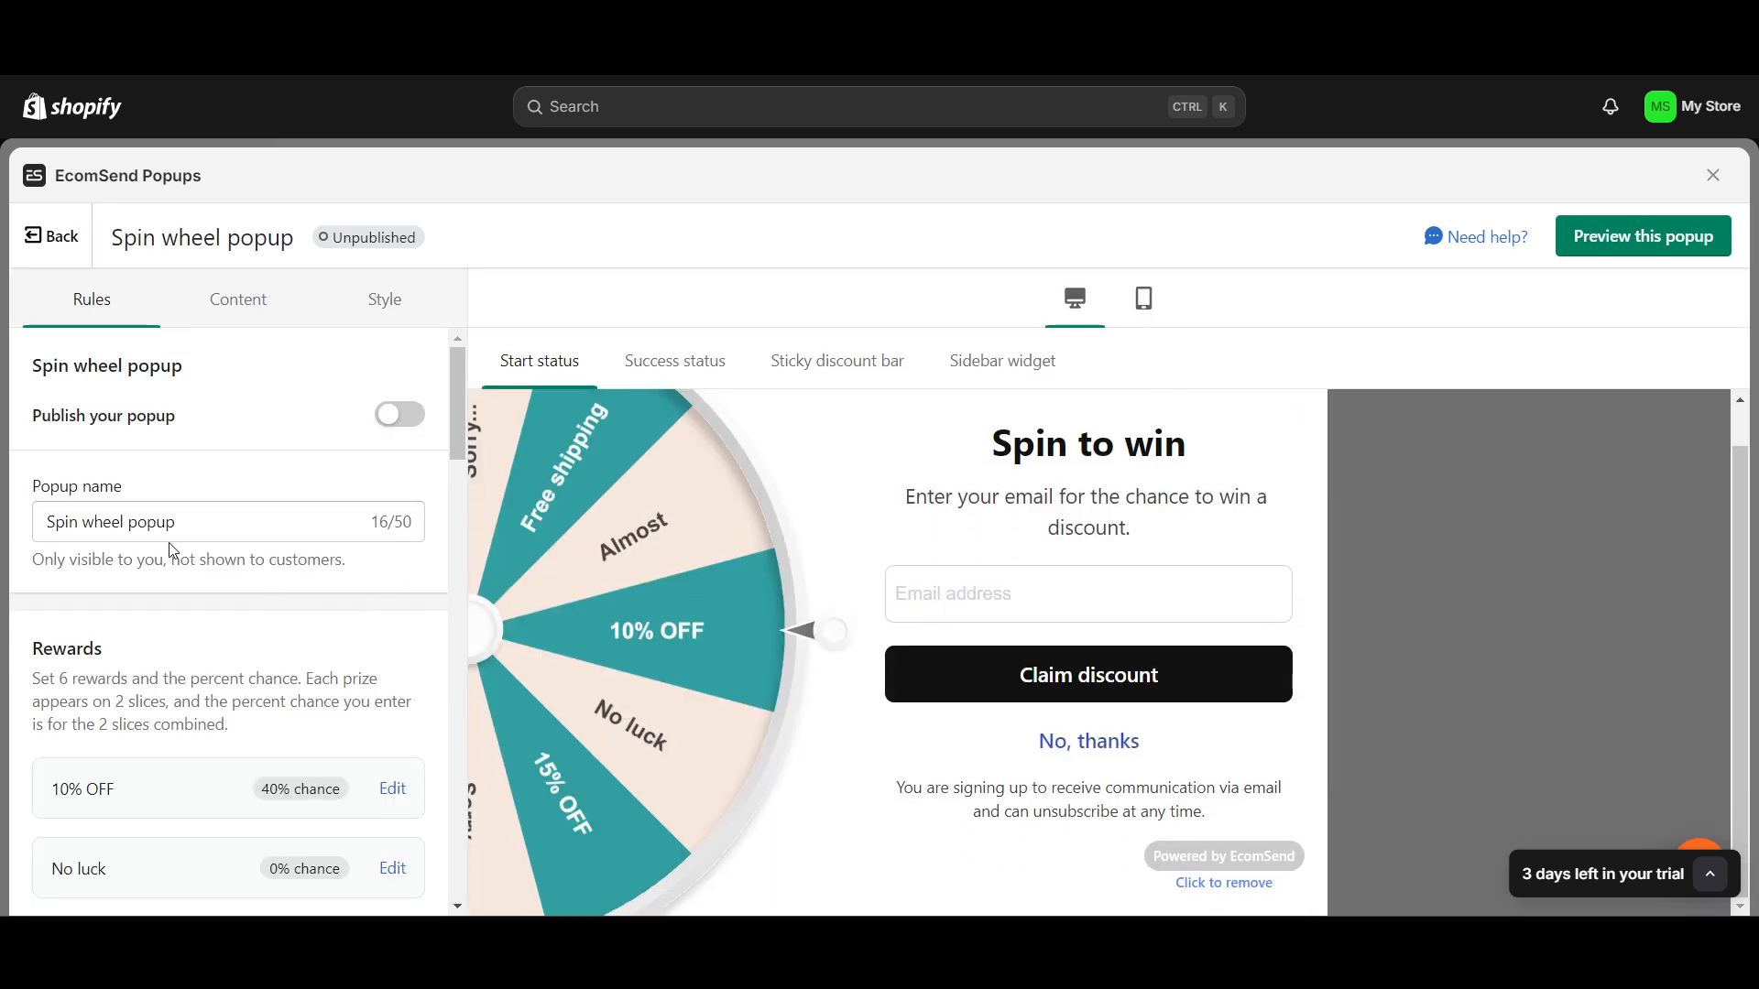
click(205, 523)
scroll(229, 412, down, 2)
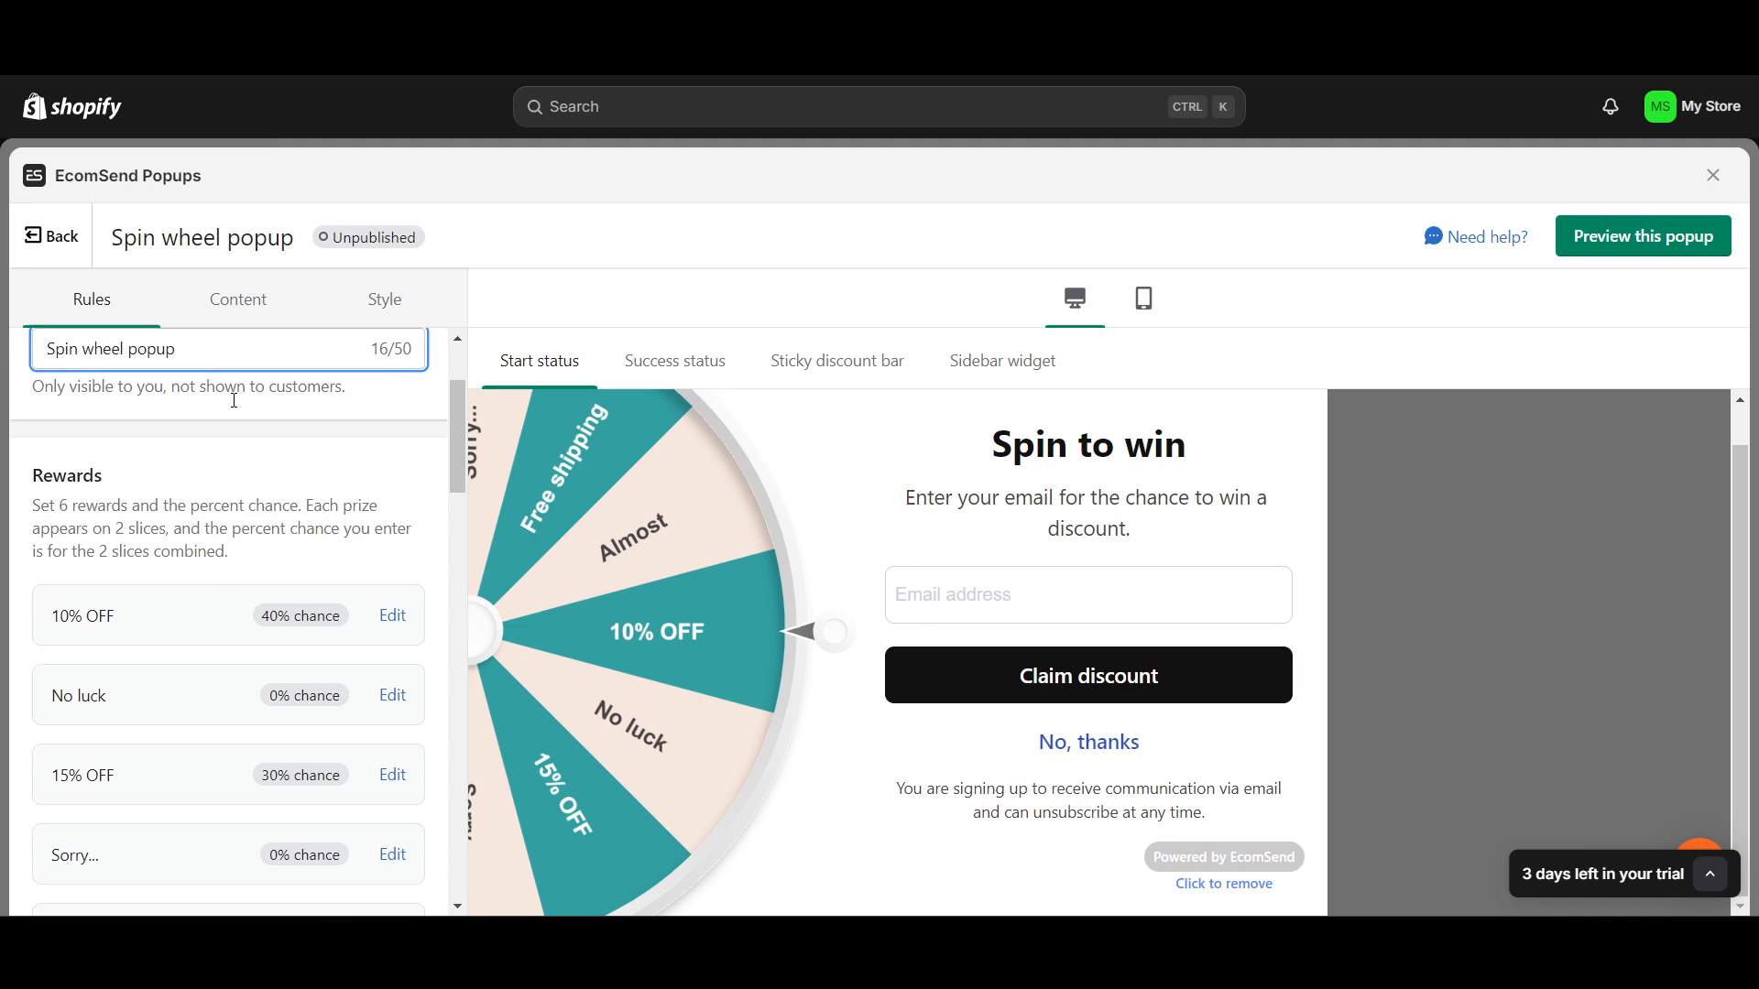
scroll(234, 446, up, 2)
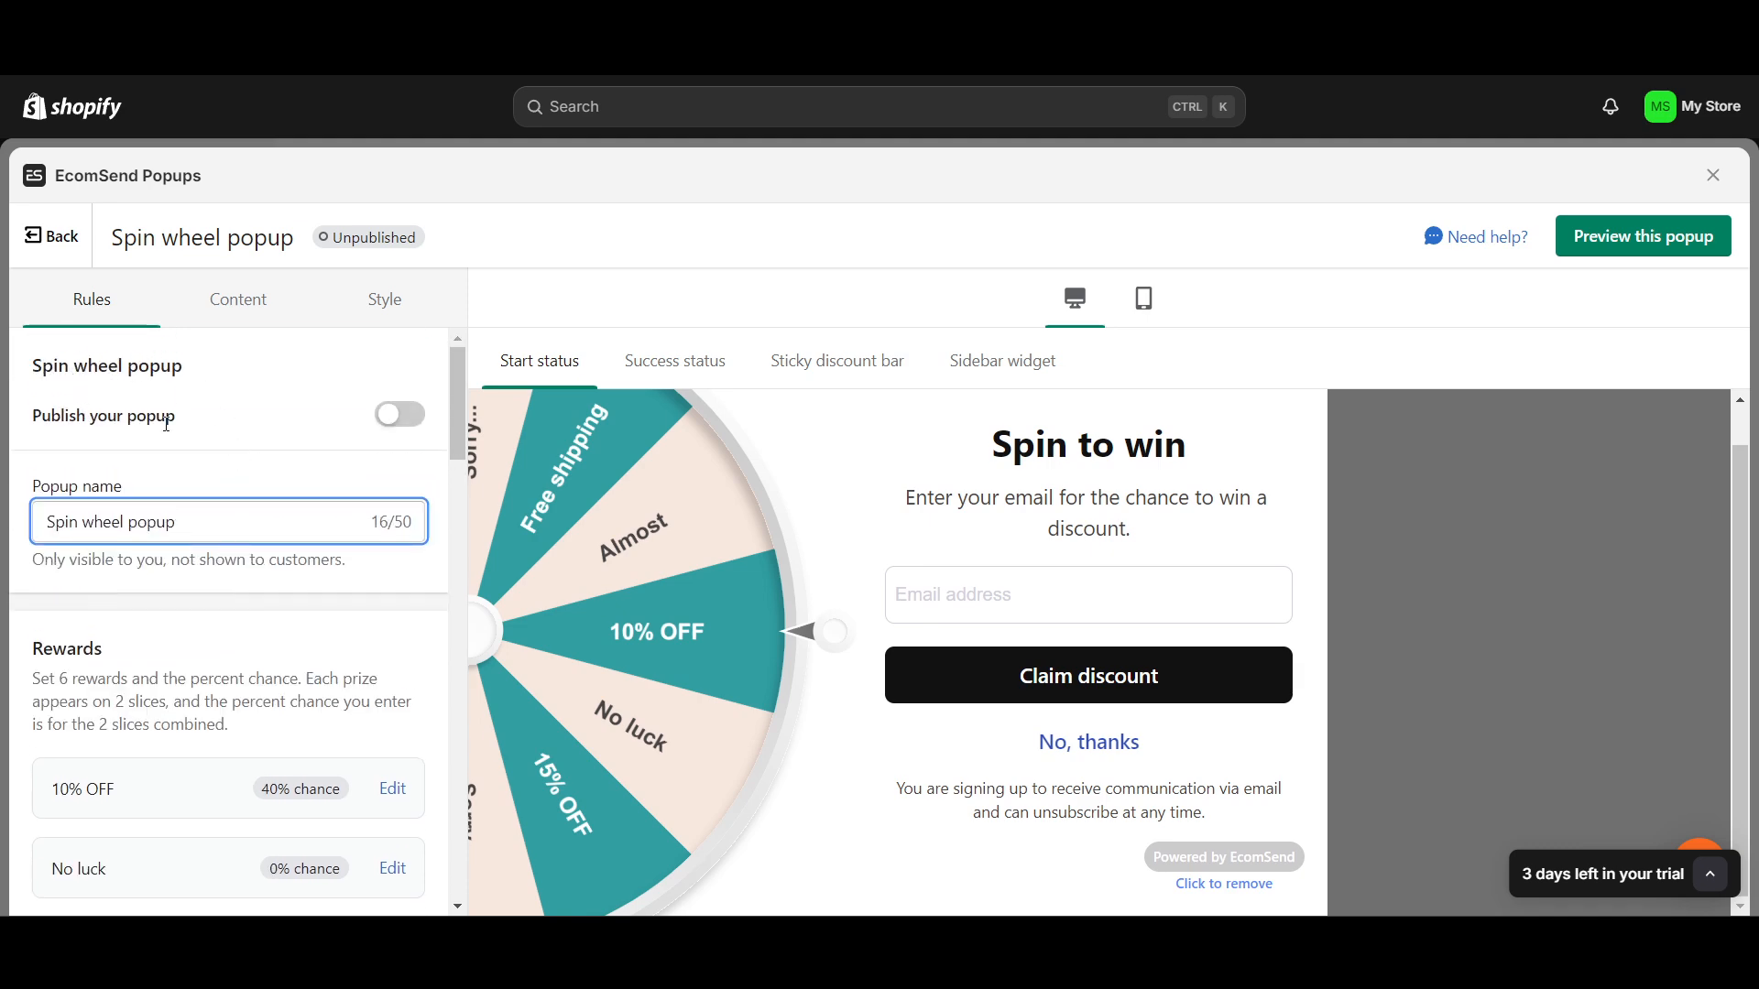
scroll(171, 490, down, 1)
scroll(396, 472, up, 1)
scroll(303, 600, down, 4)
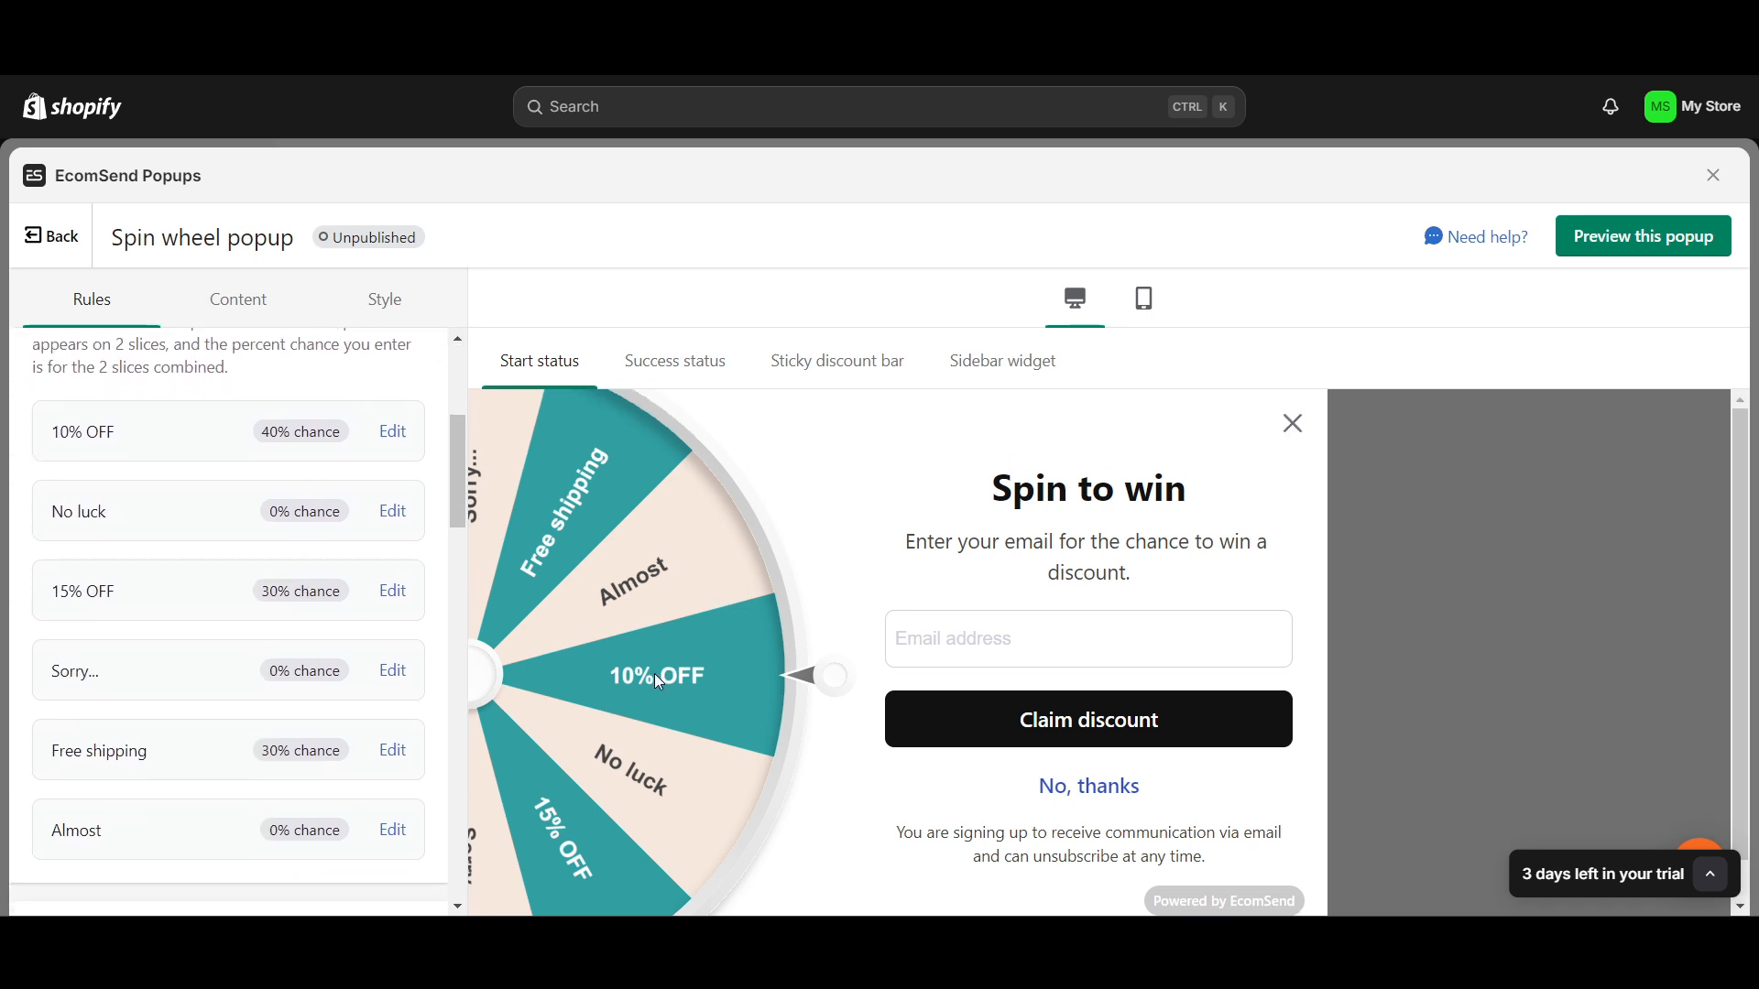
scroll(285, 453, up, 1)
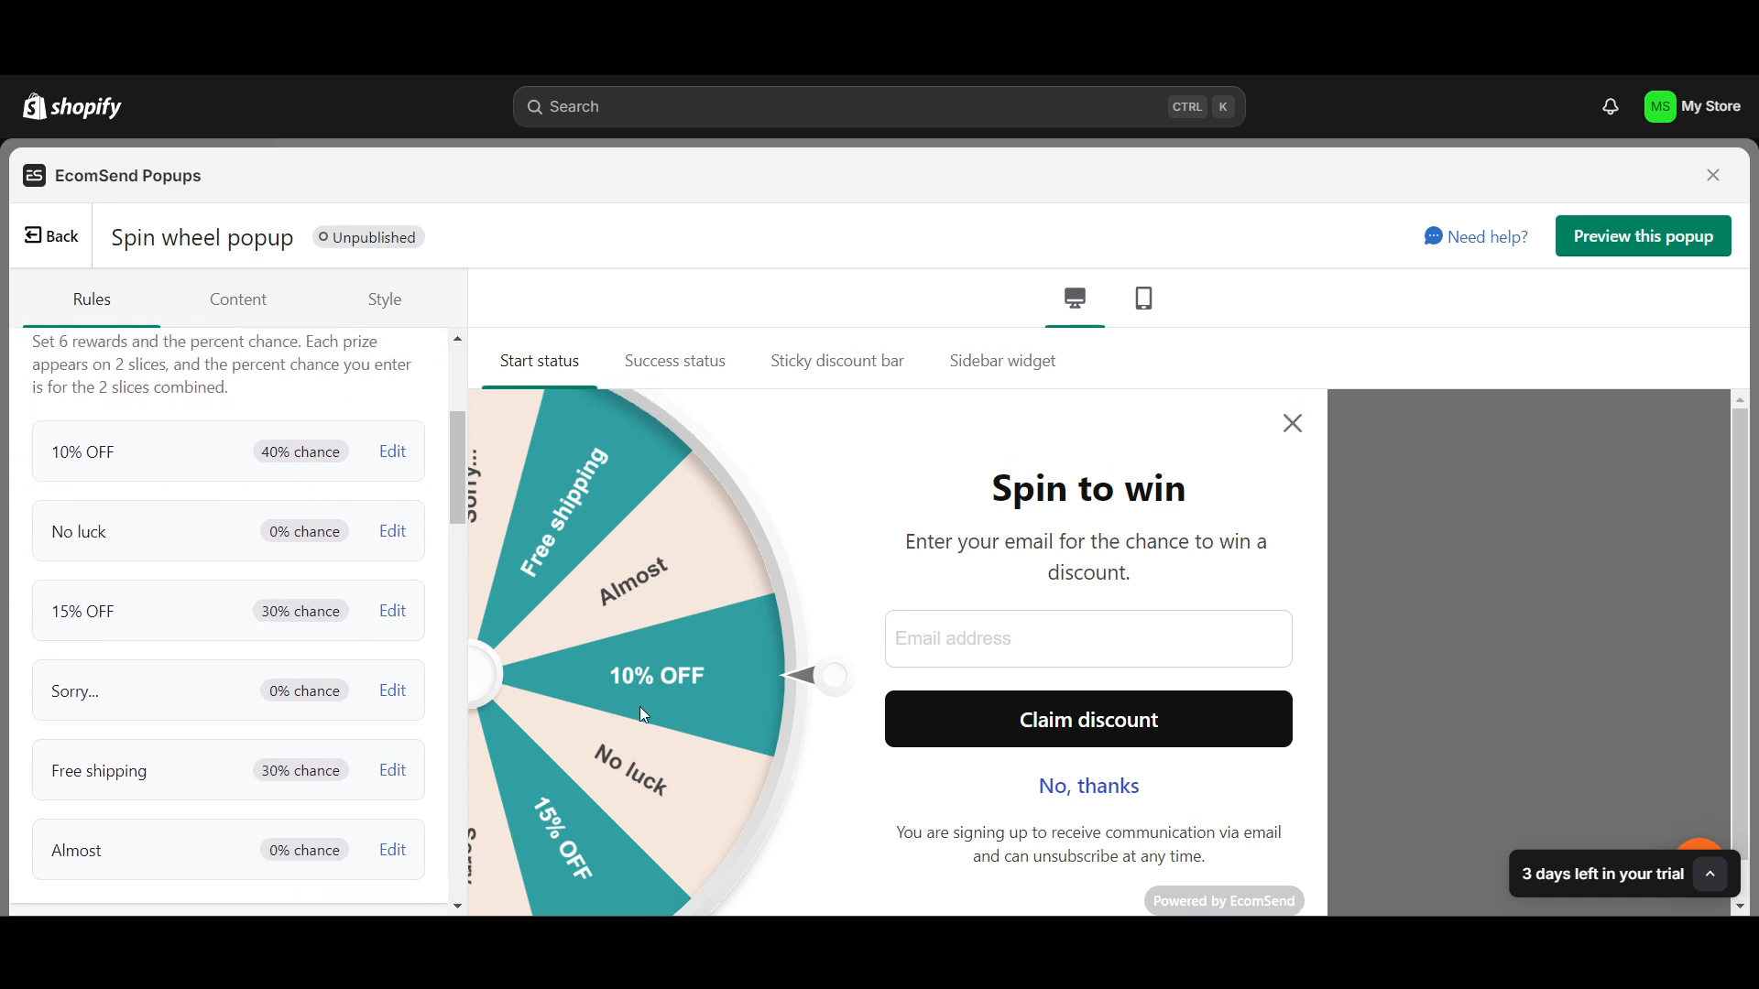
scroll(640, 707, down, 1)
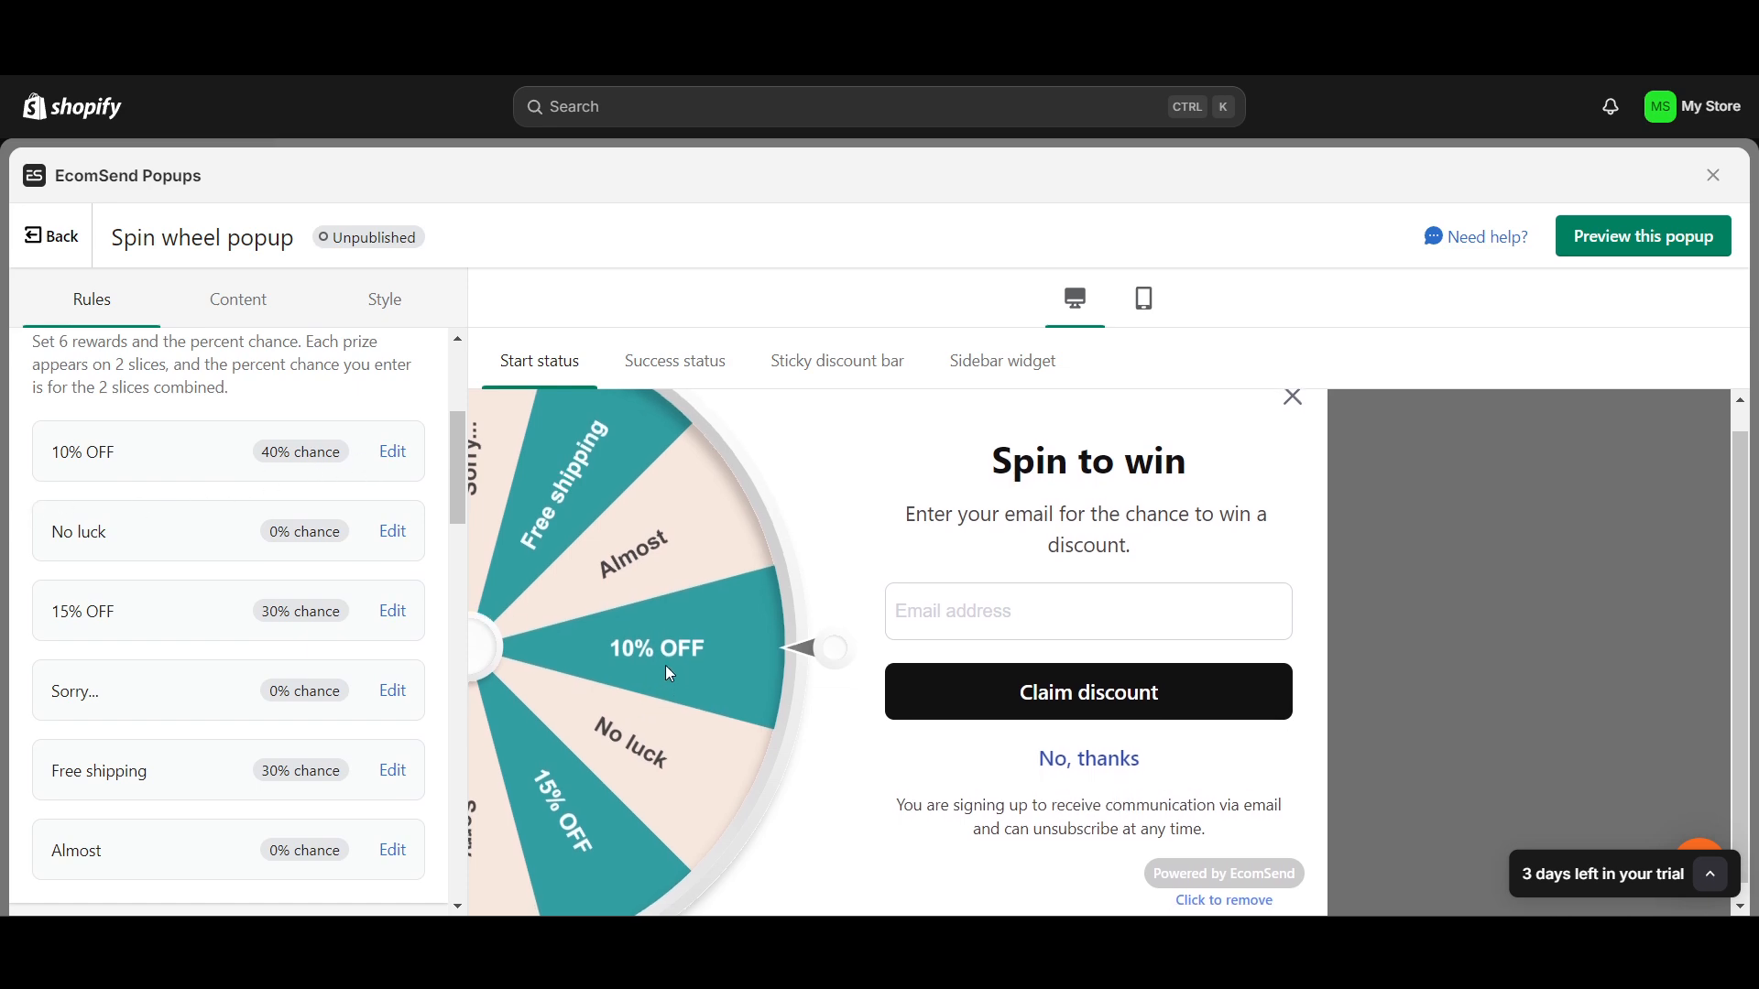
Change the label of the 10% OFF reward to 50% OFF
click(393, 452)
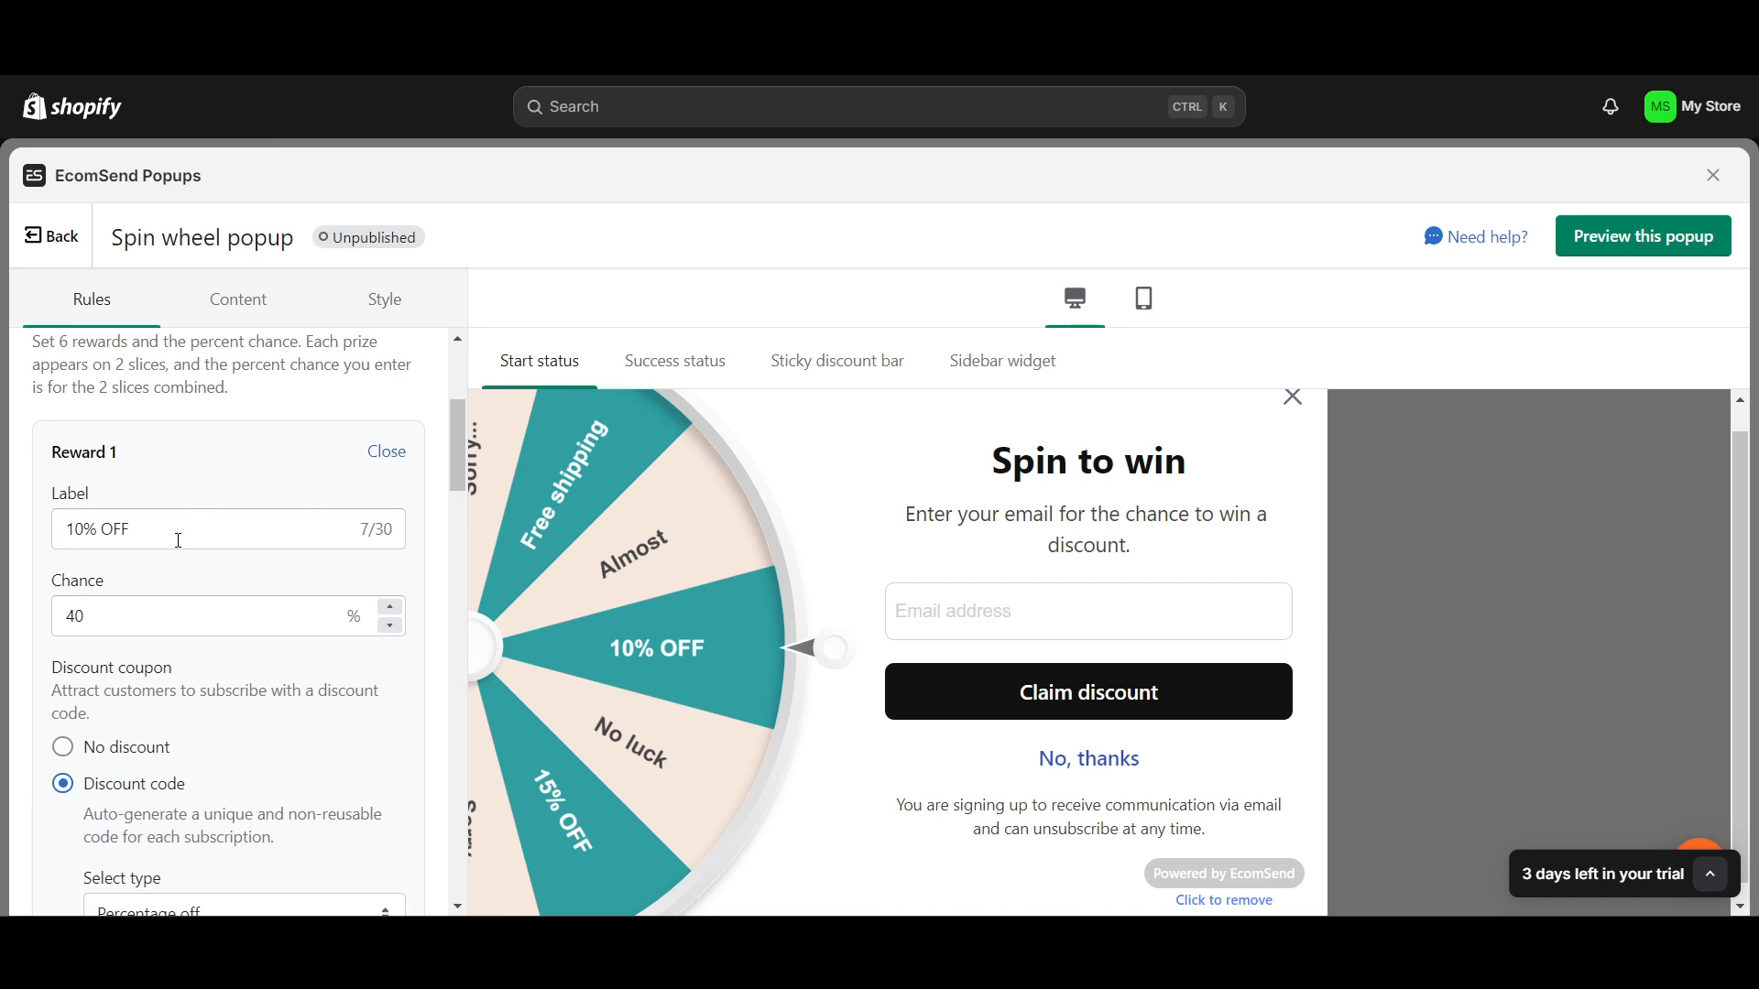
double_click(84, 530)
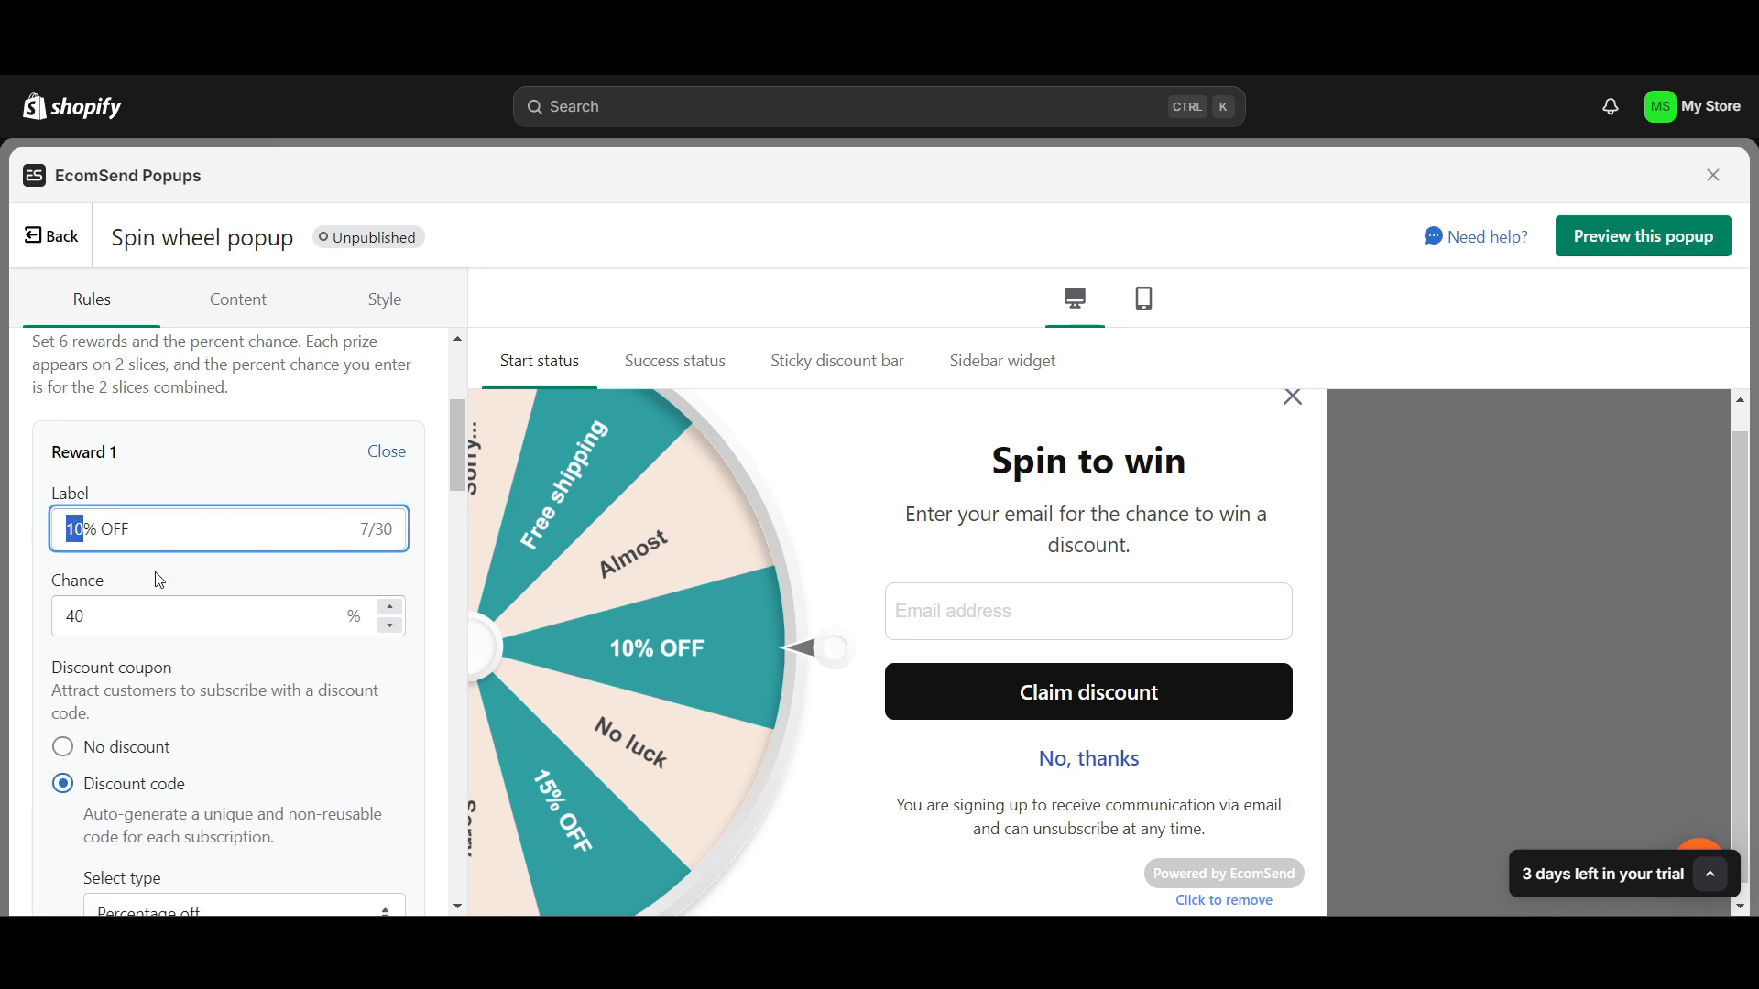
text(50)
Try chance values of 95% and 80% for Reward 1
click(114, 611)
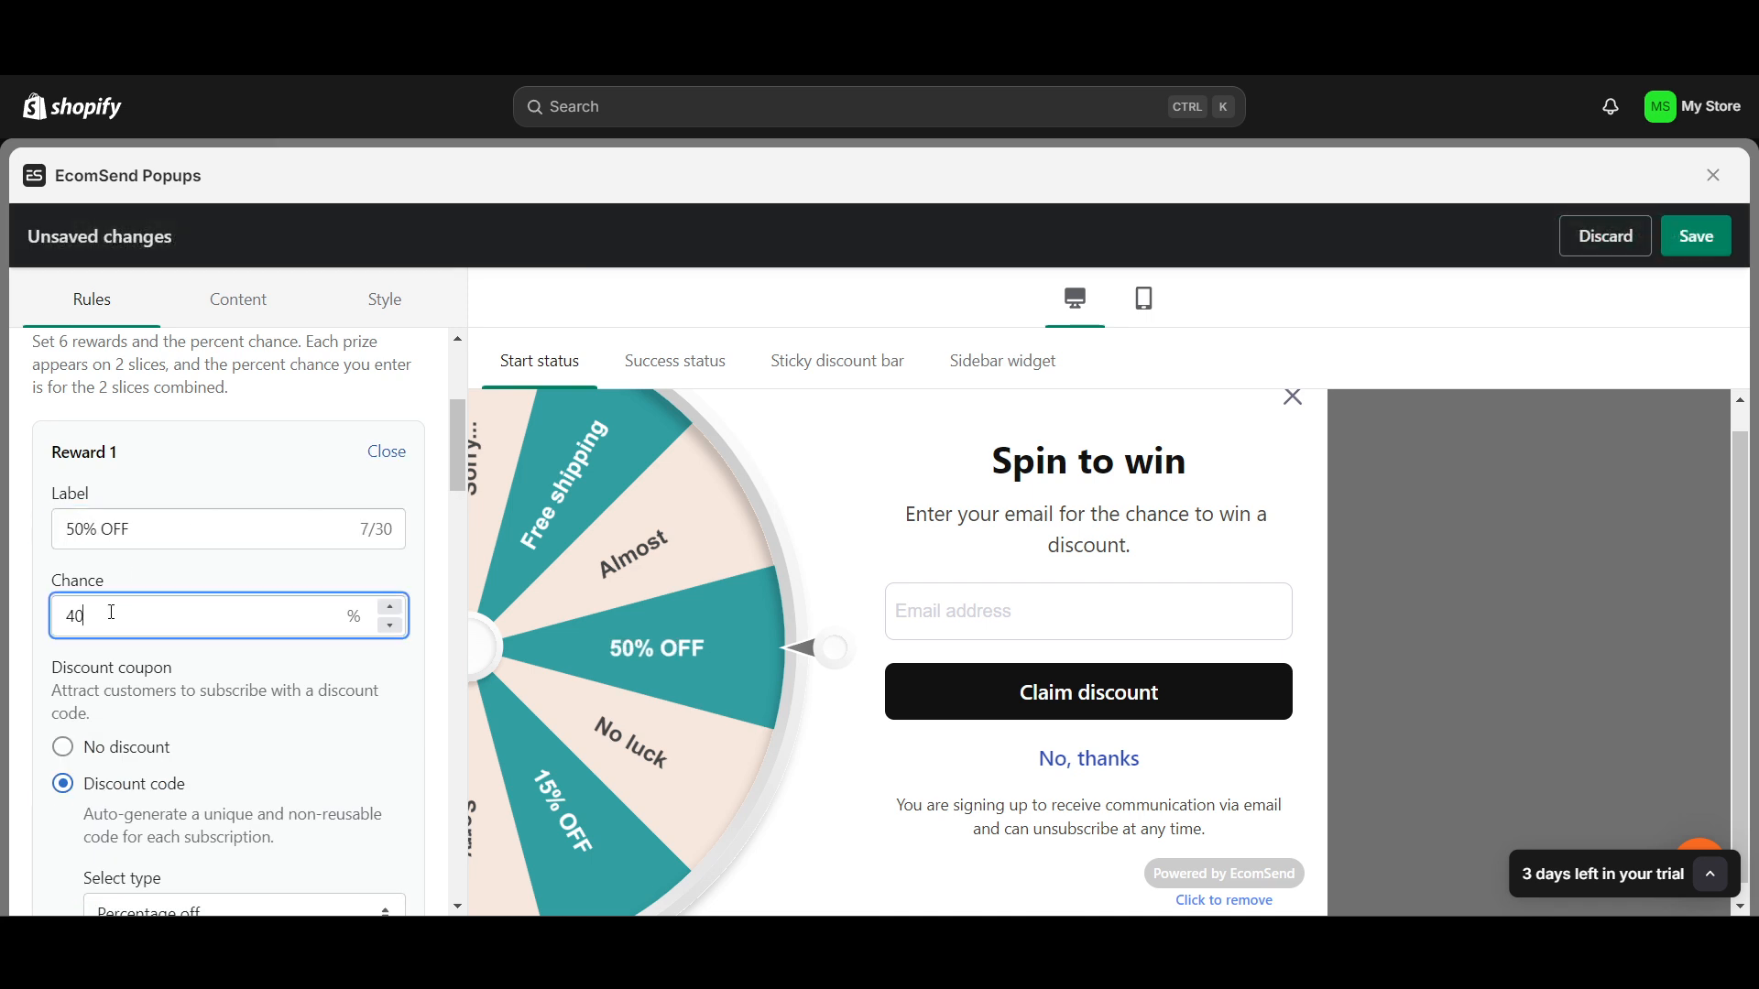
scroll(256, 589, down, 1)
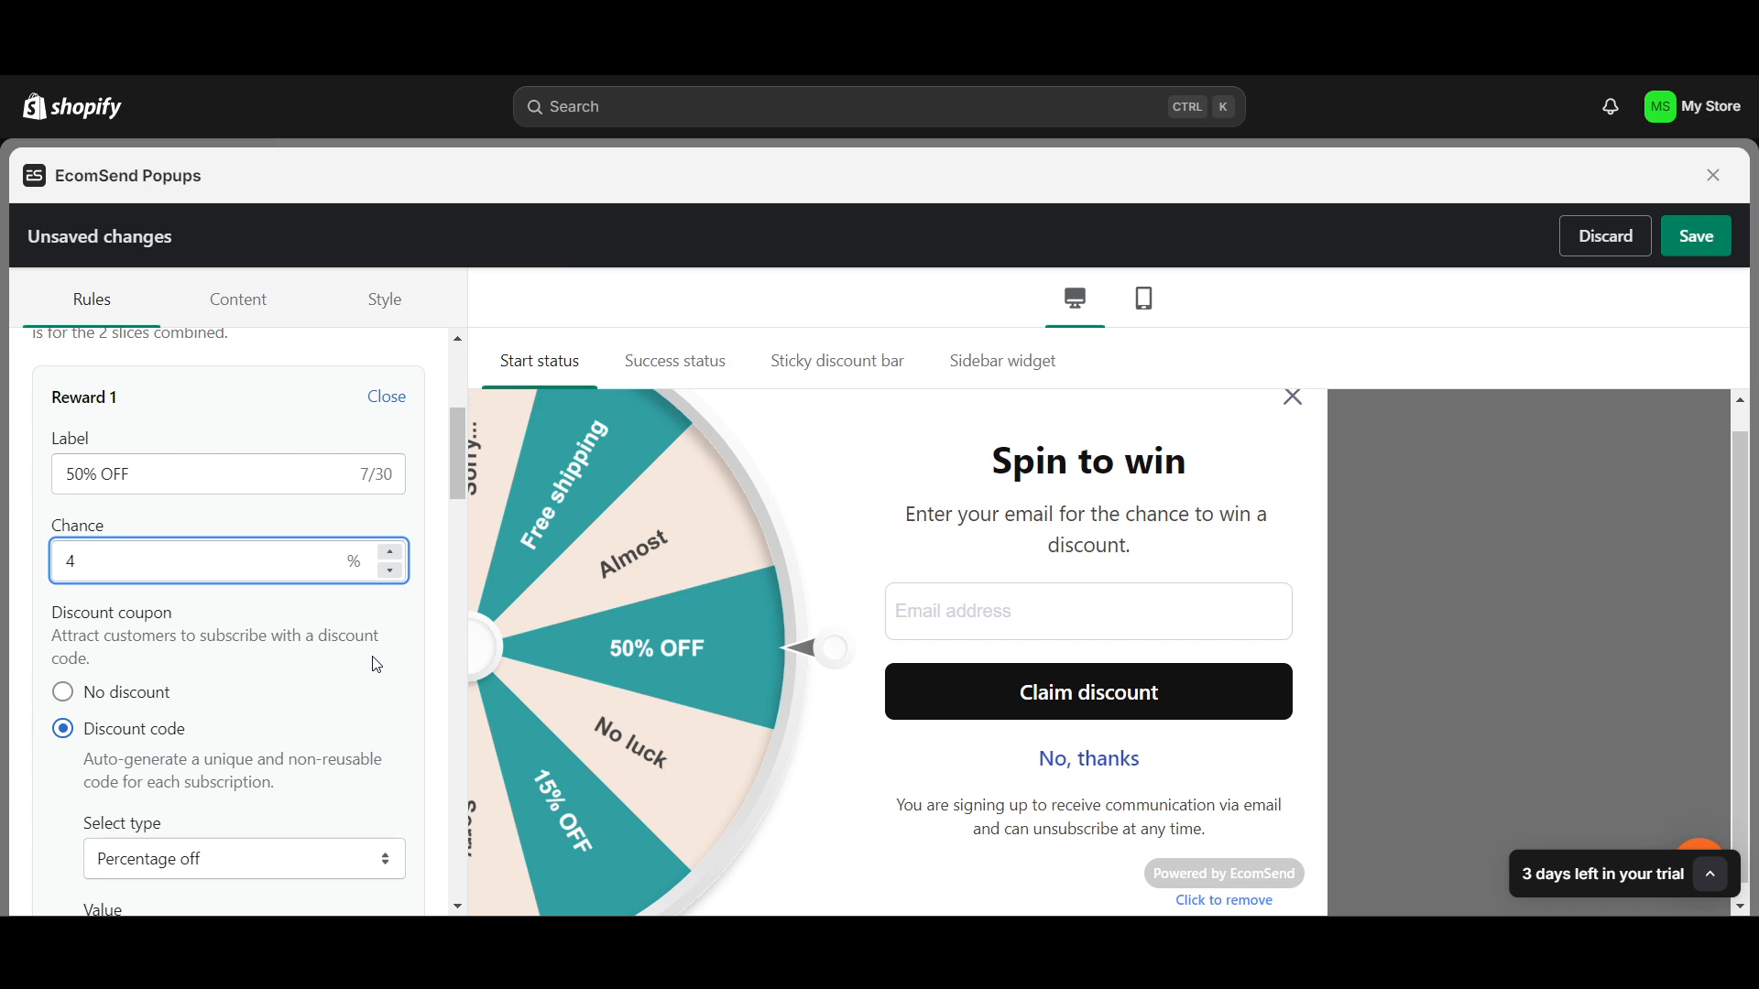
text(5)
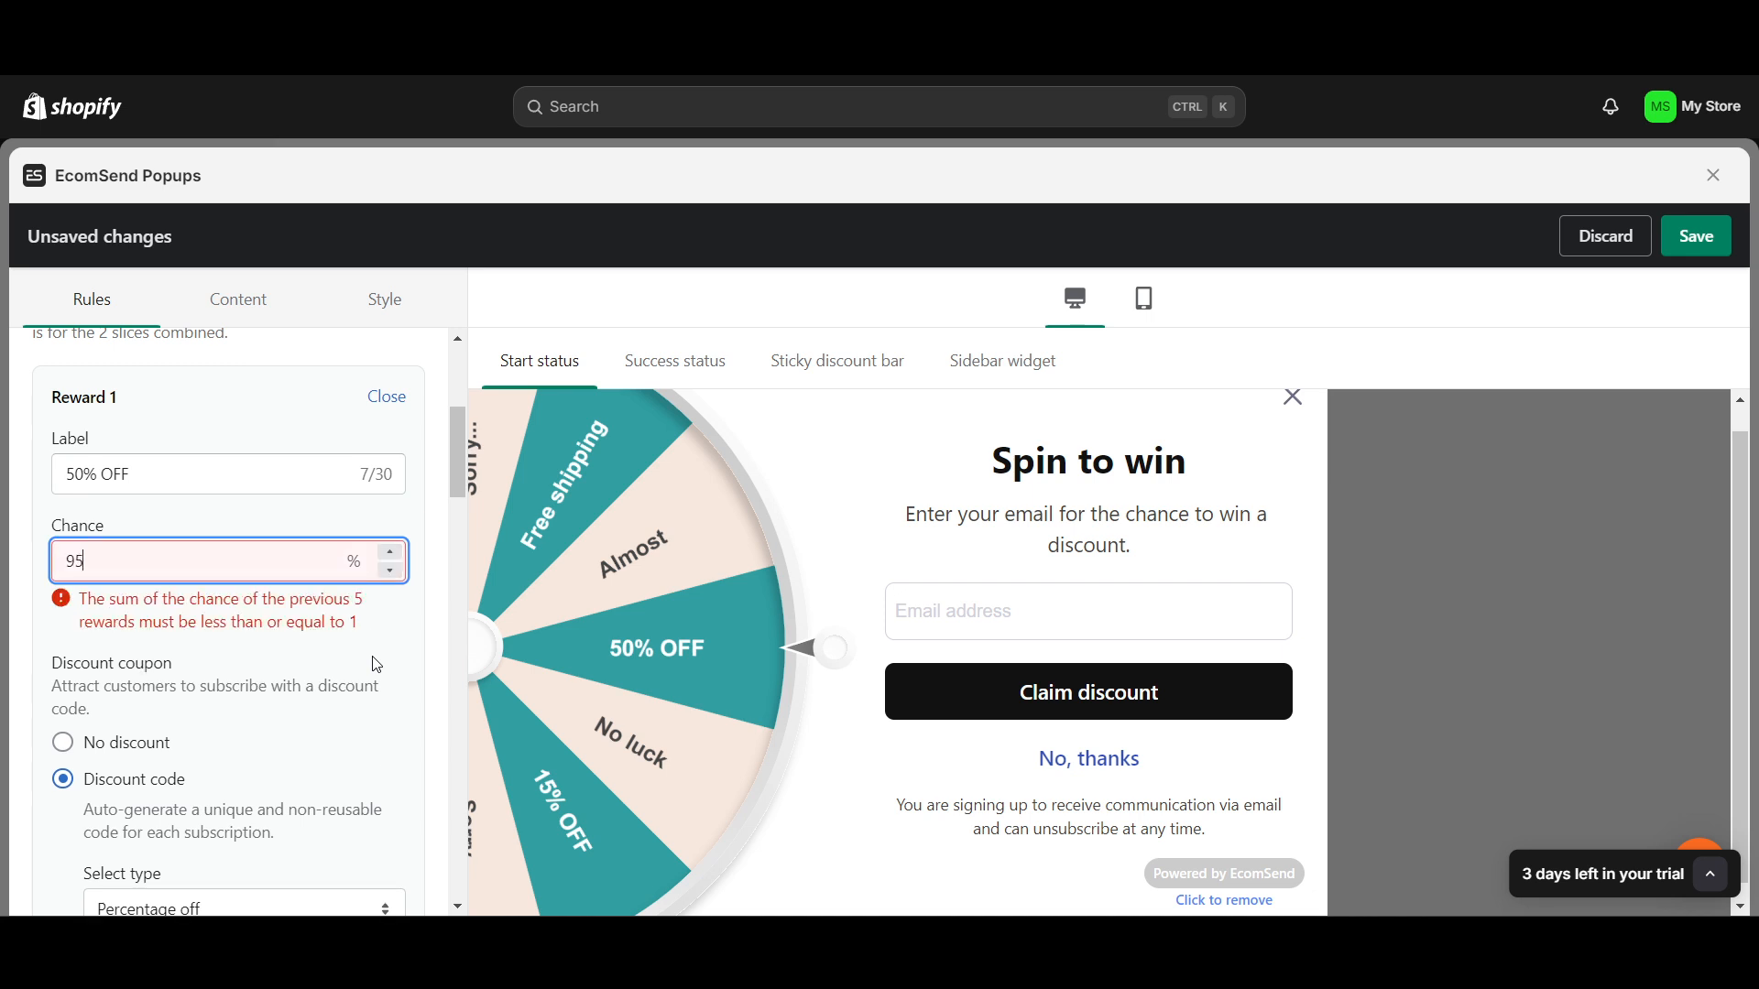
key(BackSpace)
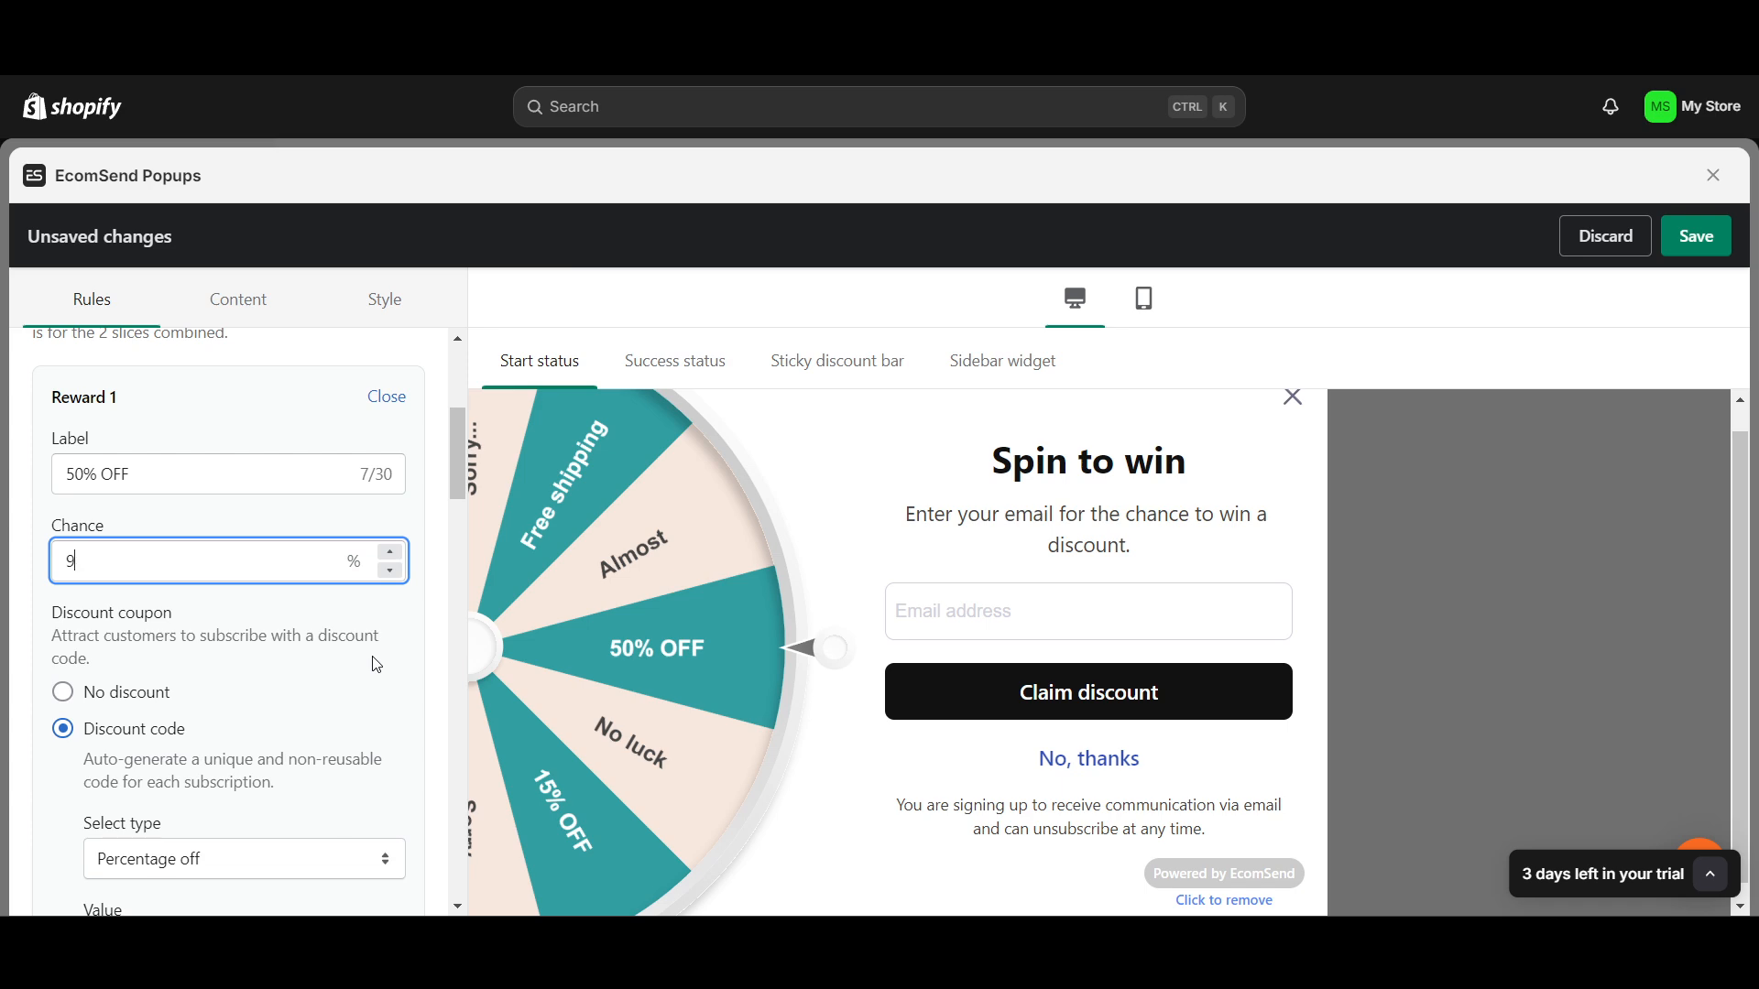
text(5)
key(BackSpace)
text(80)
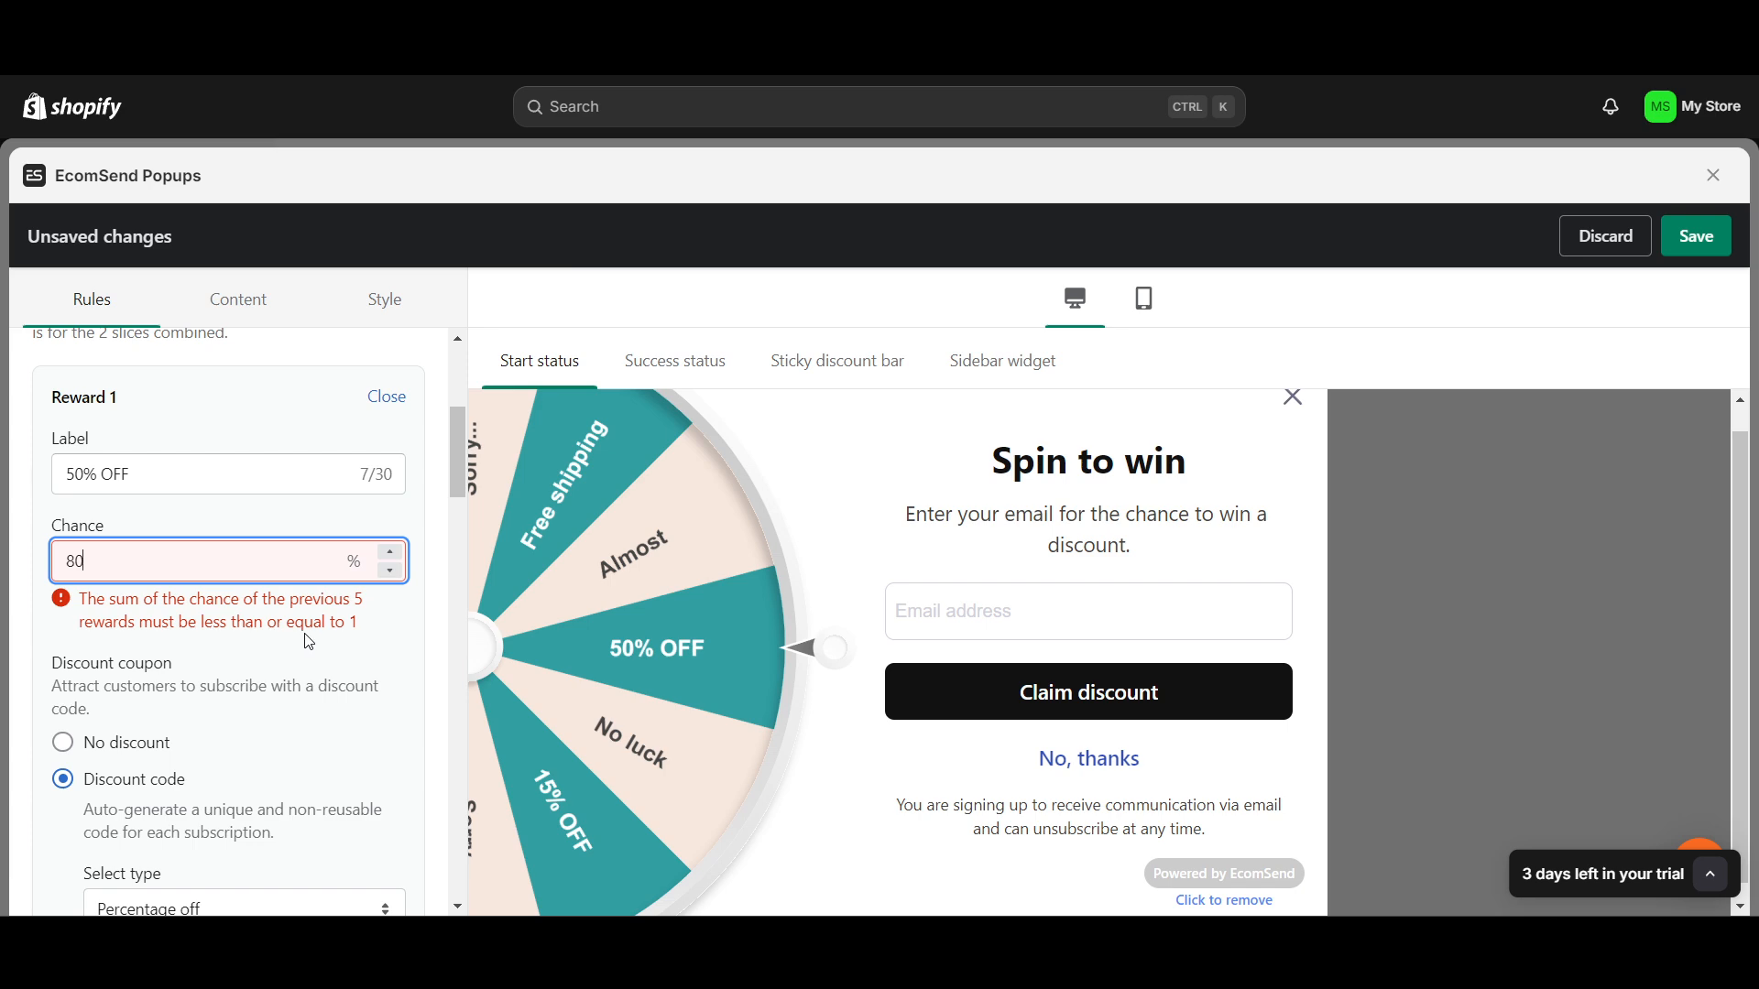
Set the chance of Reward 1 to 34%
key(BackSpace)
key(BackSpace)
text(00)
Keep Percentage off as the discount code type for the 50% OFF reward
scroll(145, 548, down, 3)
scroll(145, 548, down, 3)
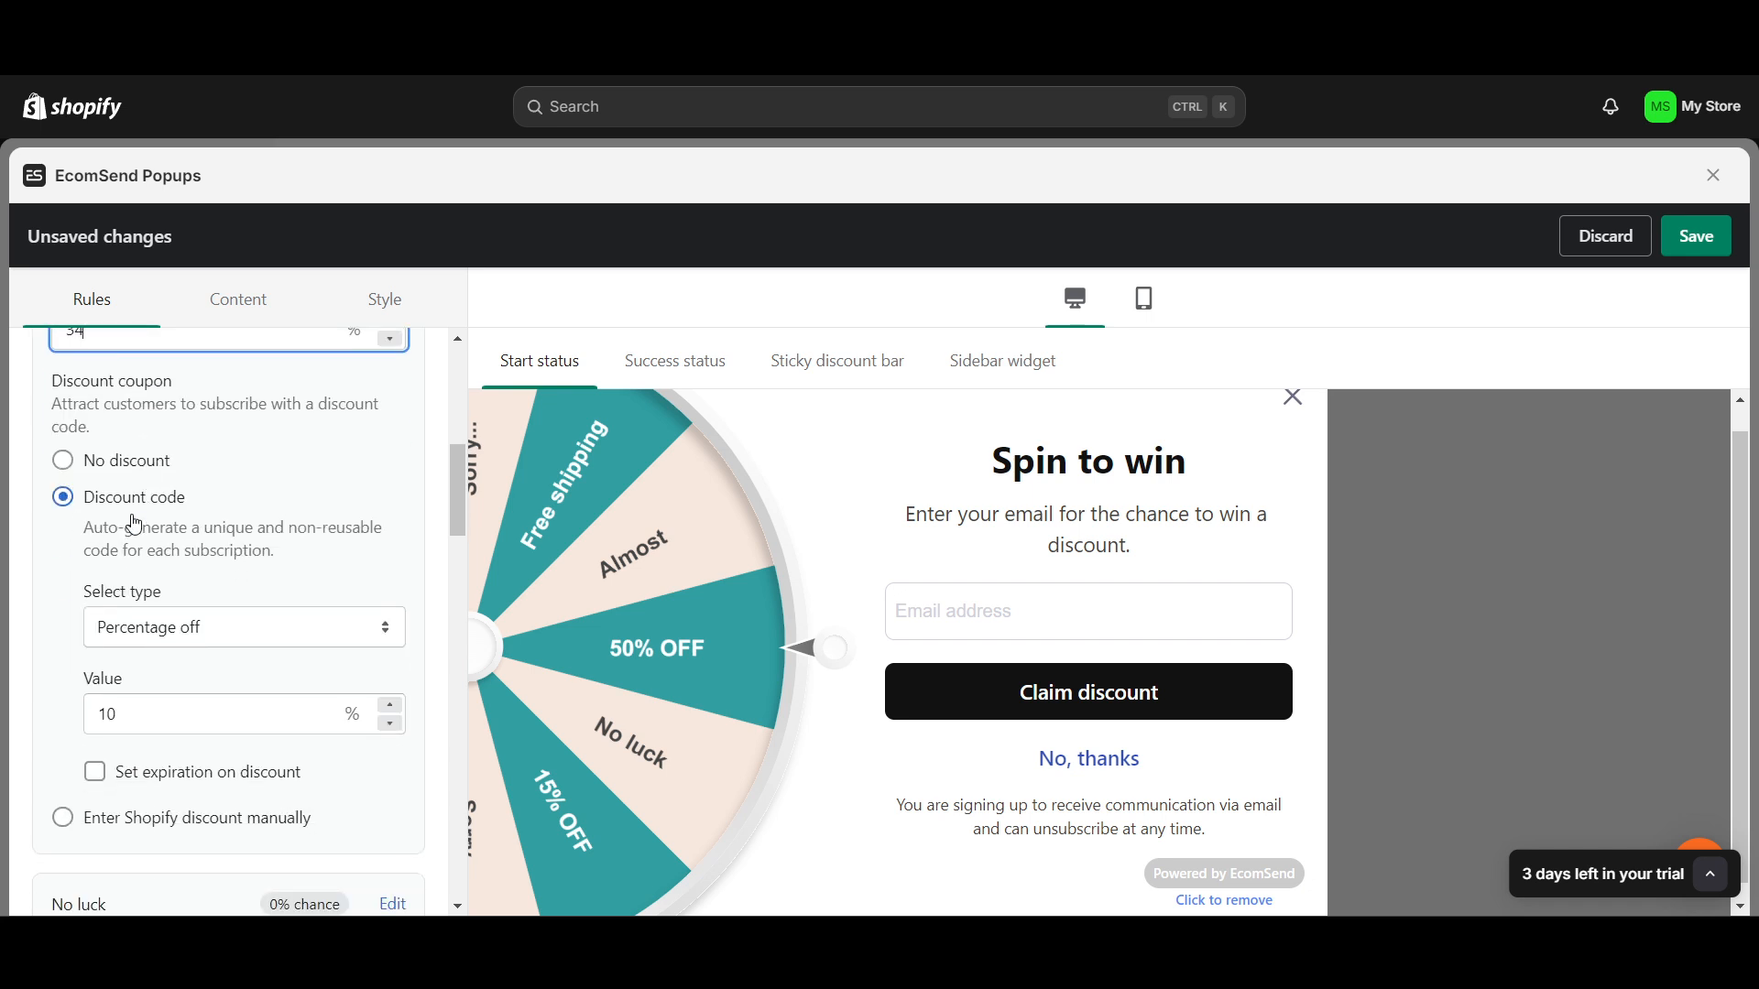
scroll(210, 618, down, 1)
scroll(220, 586, up, 1)
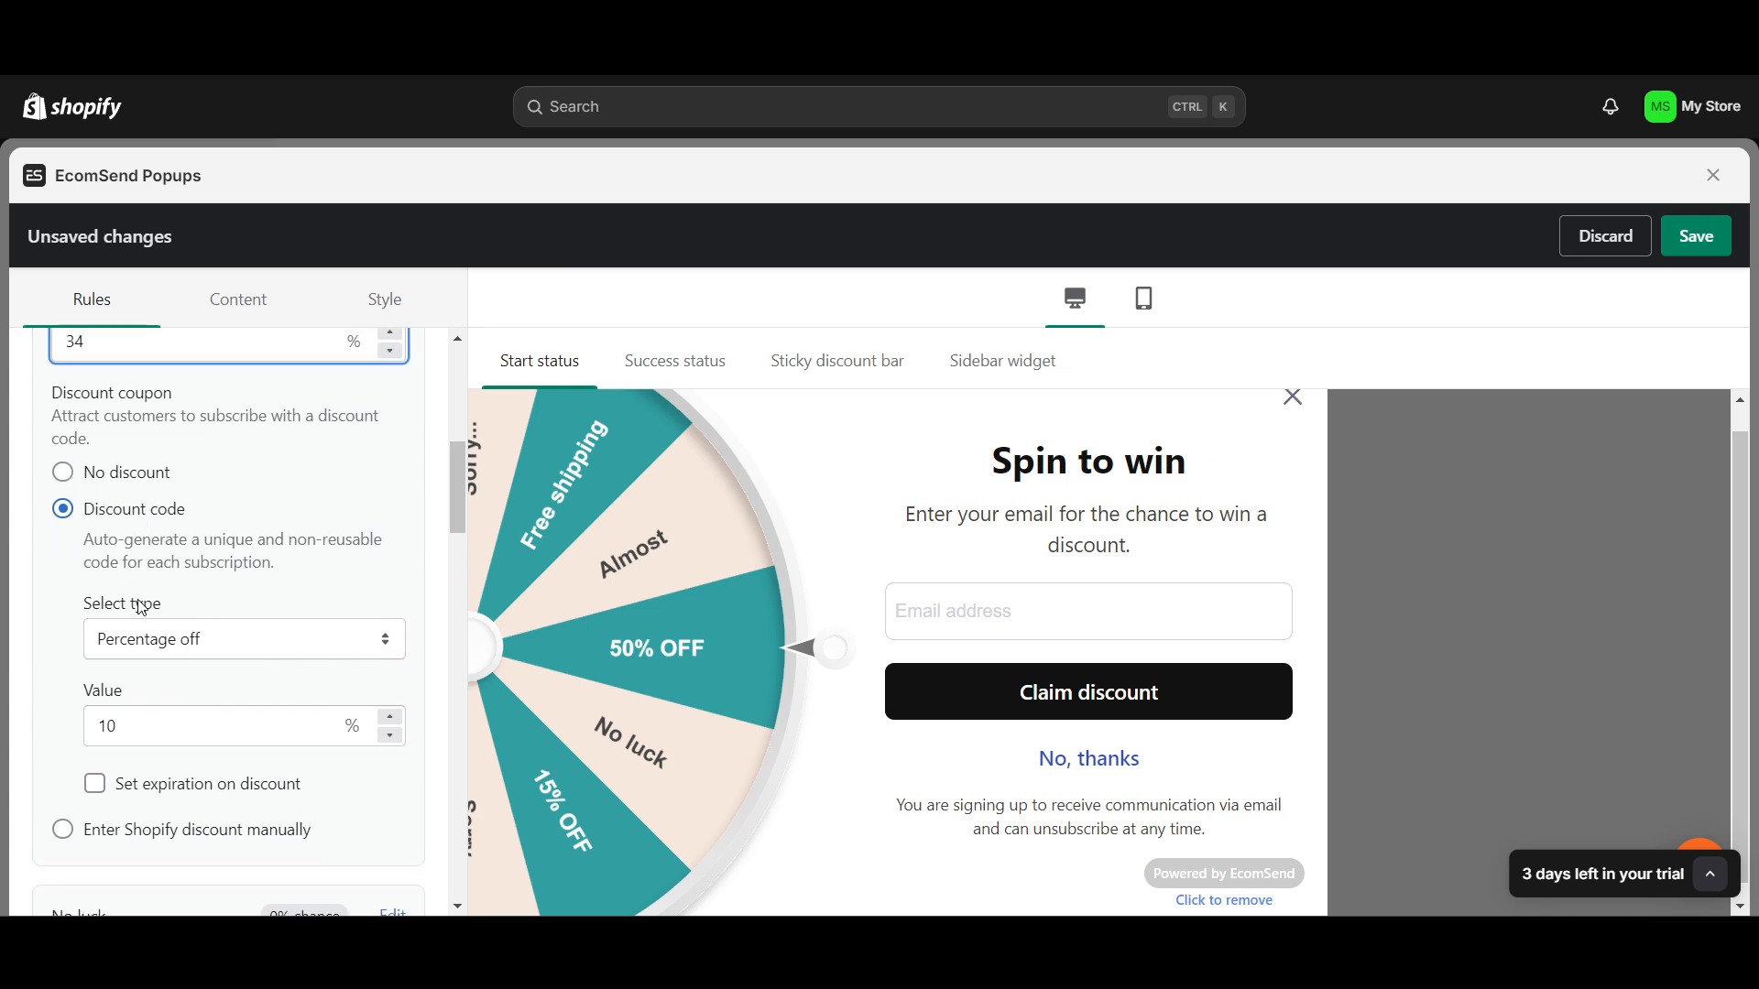
scroll(134, 523, down, 1)
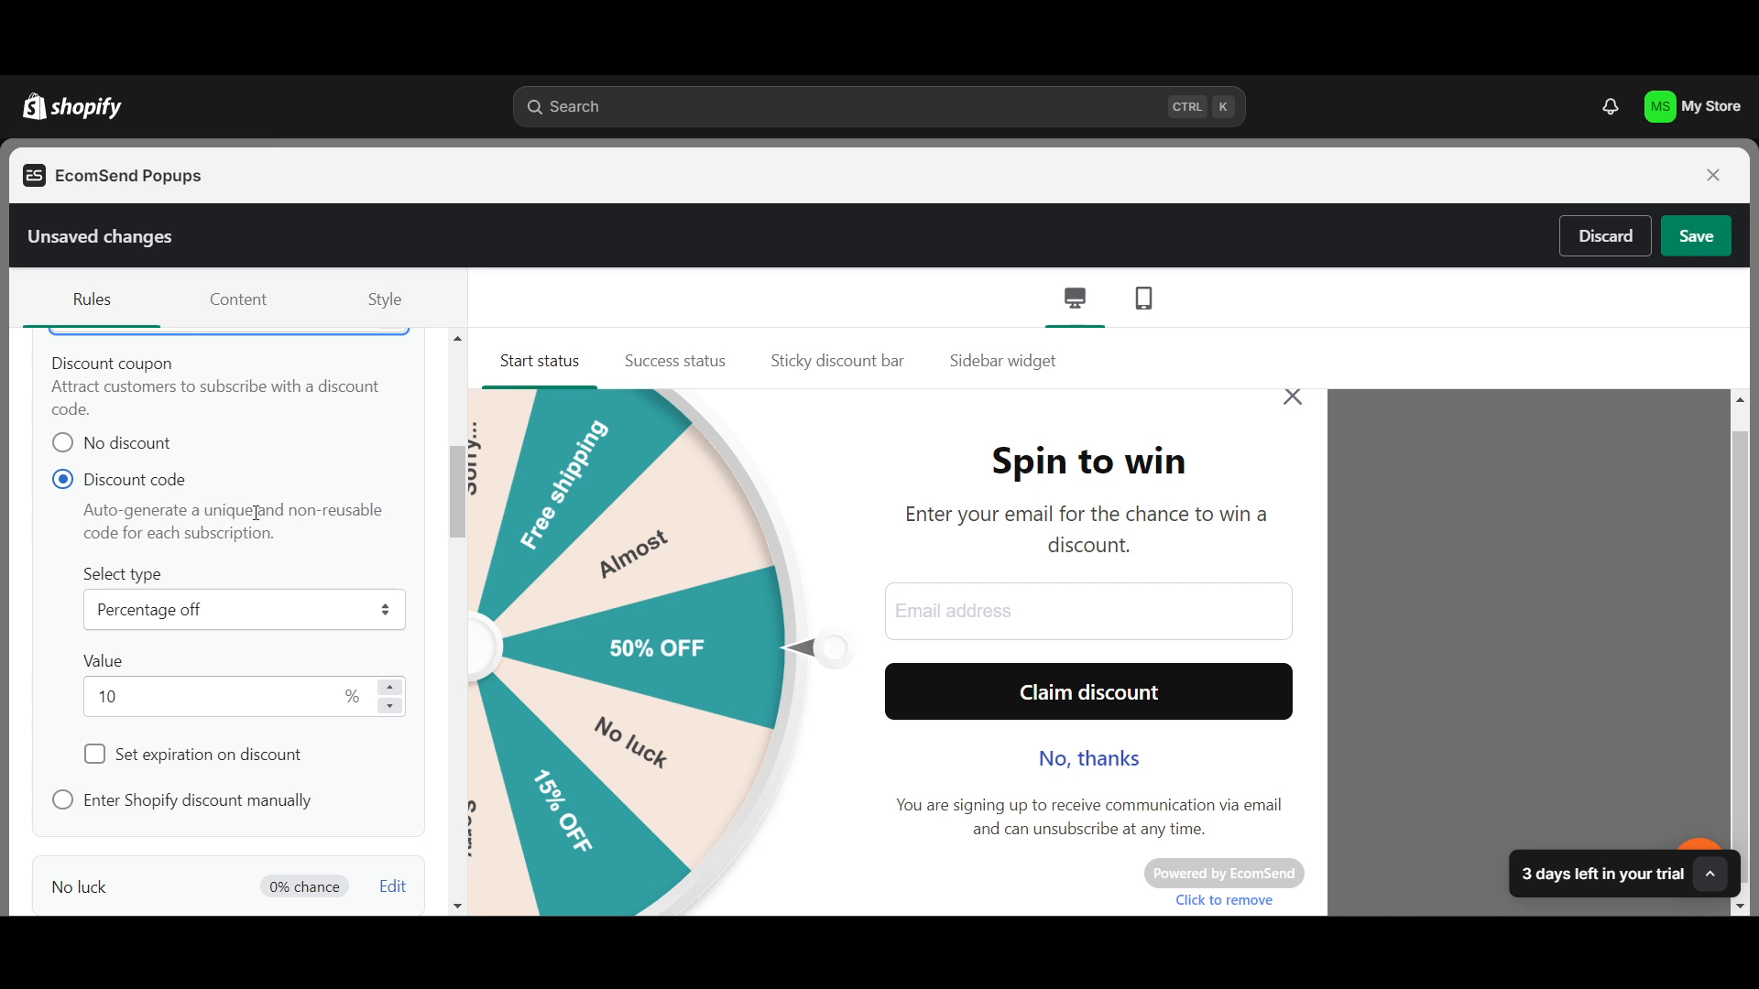
scroll(222, 595, down, 1)
click(211, 561)
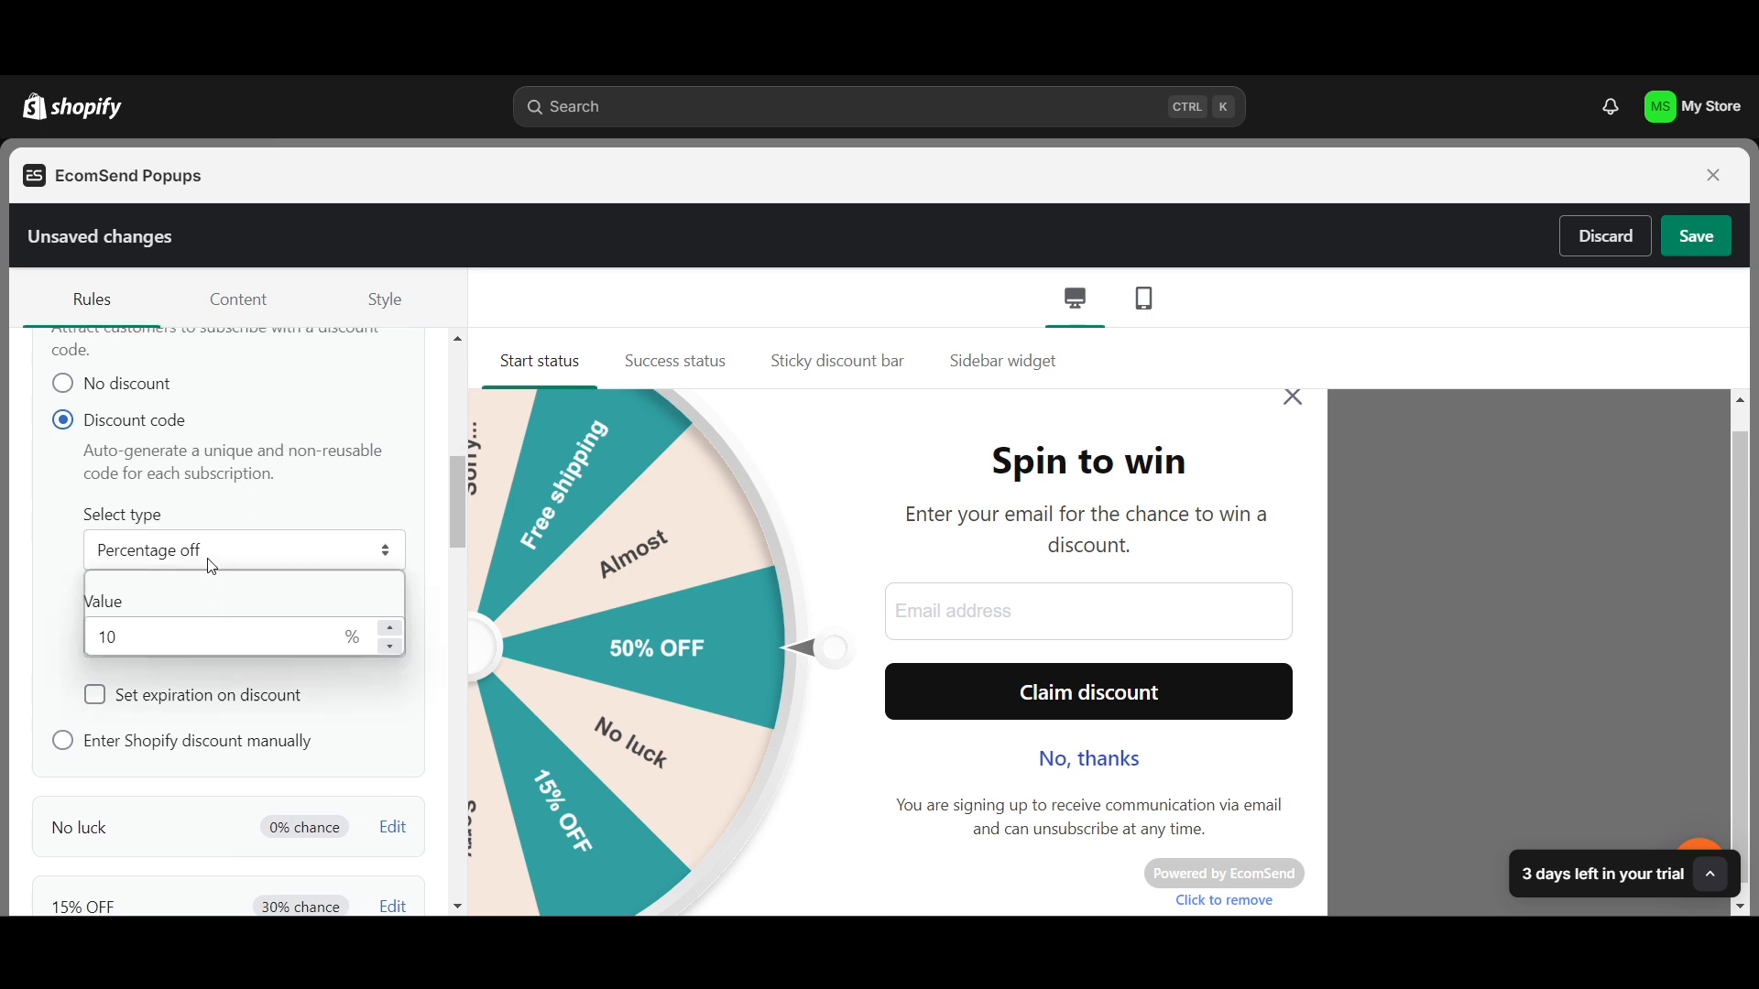
click(297, 473)
Set the discount code value of the 50% OFF reward to 50%
scroll(184, 581, down, 1)
click(117, 589)
key(BackSpace)
key(BackSpace)
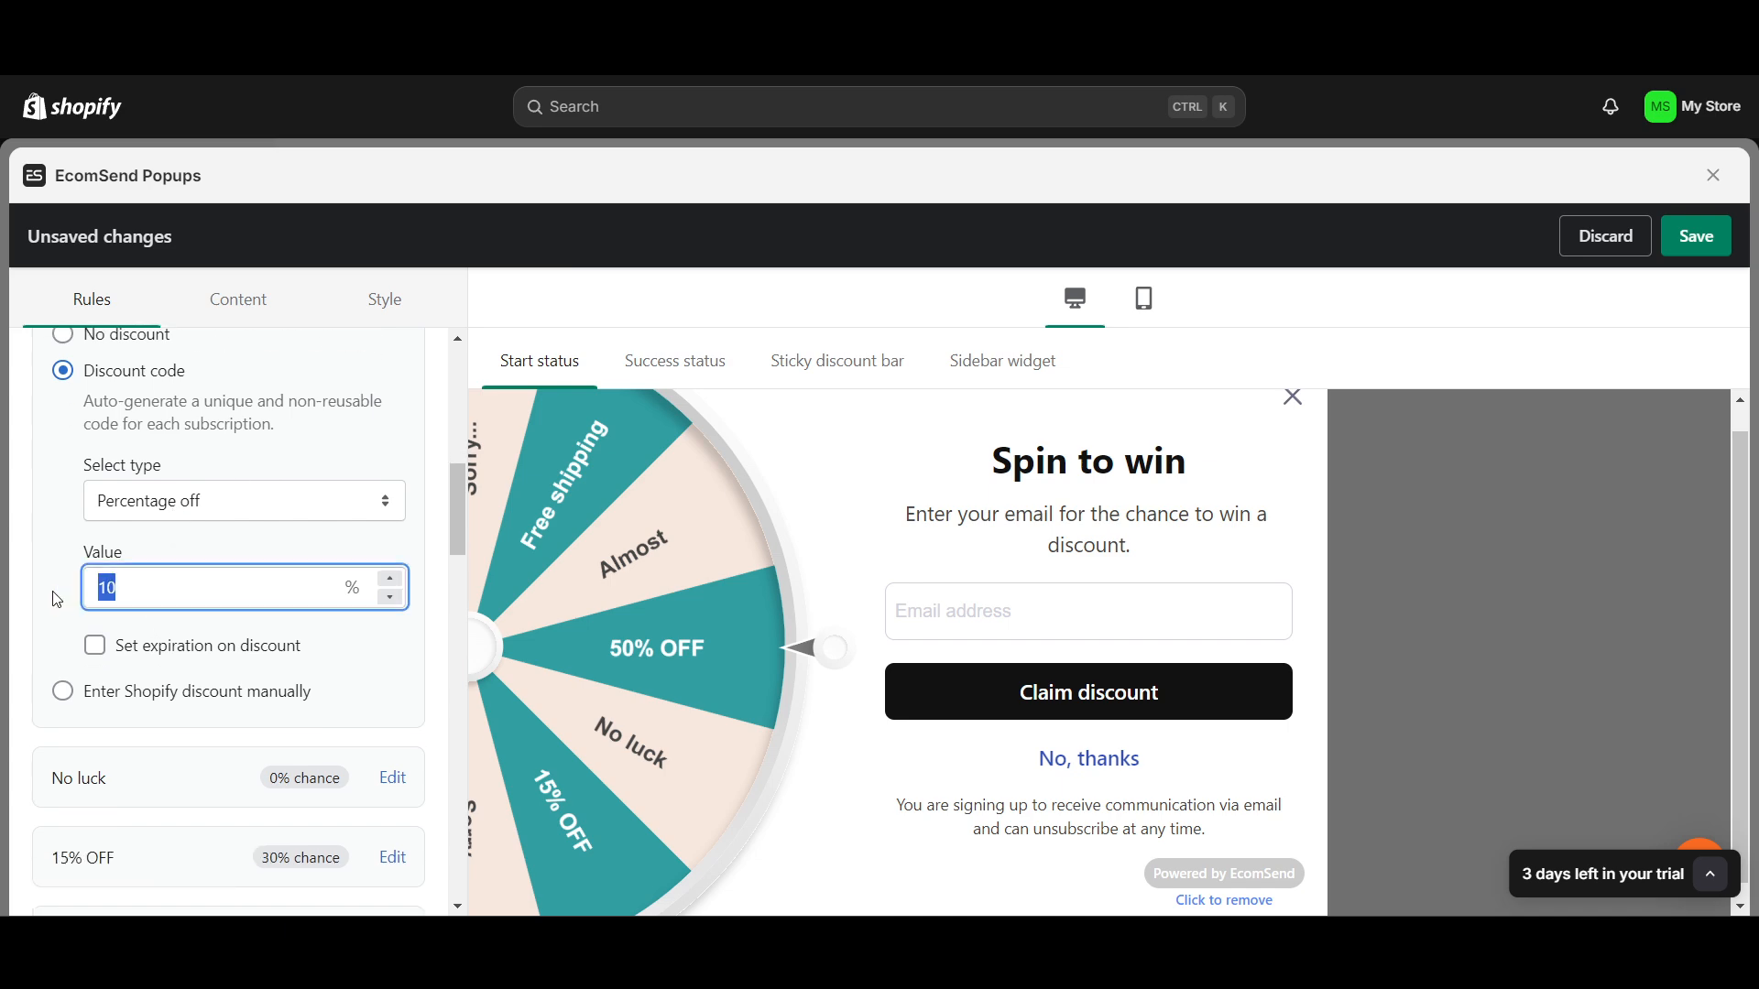
text(50)
scroll(149, 623, down, 1)
click(349, 599)
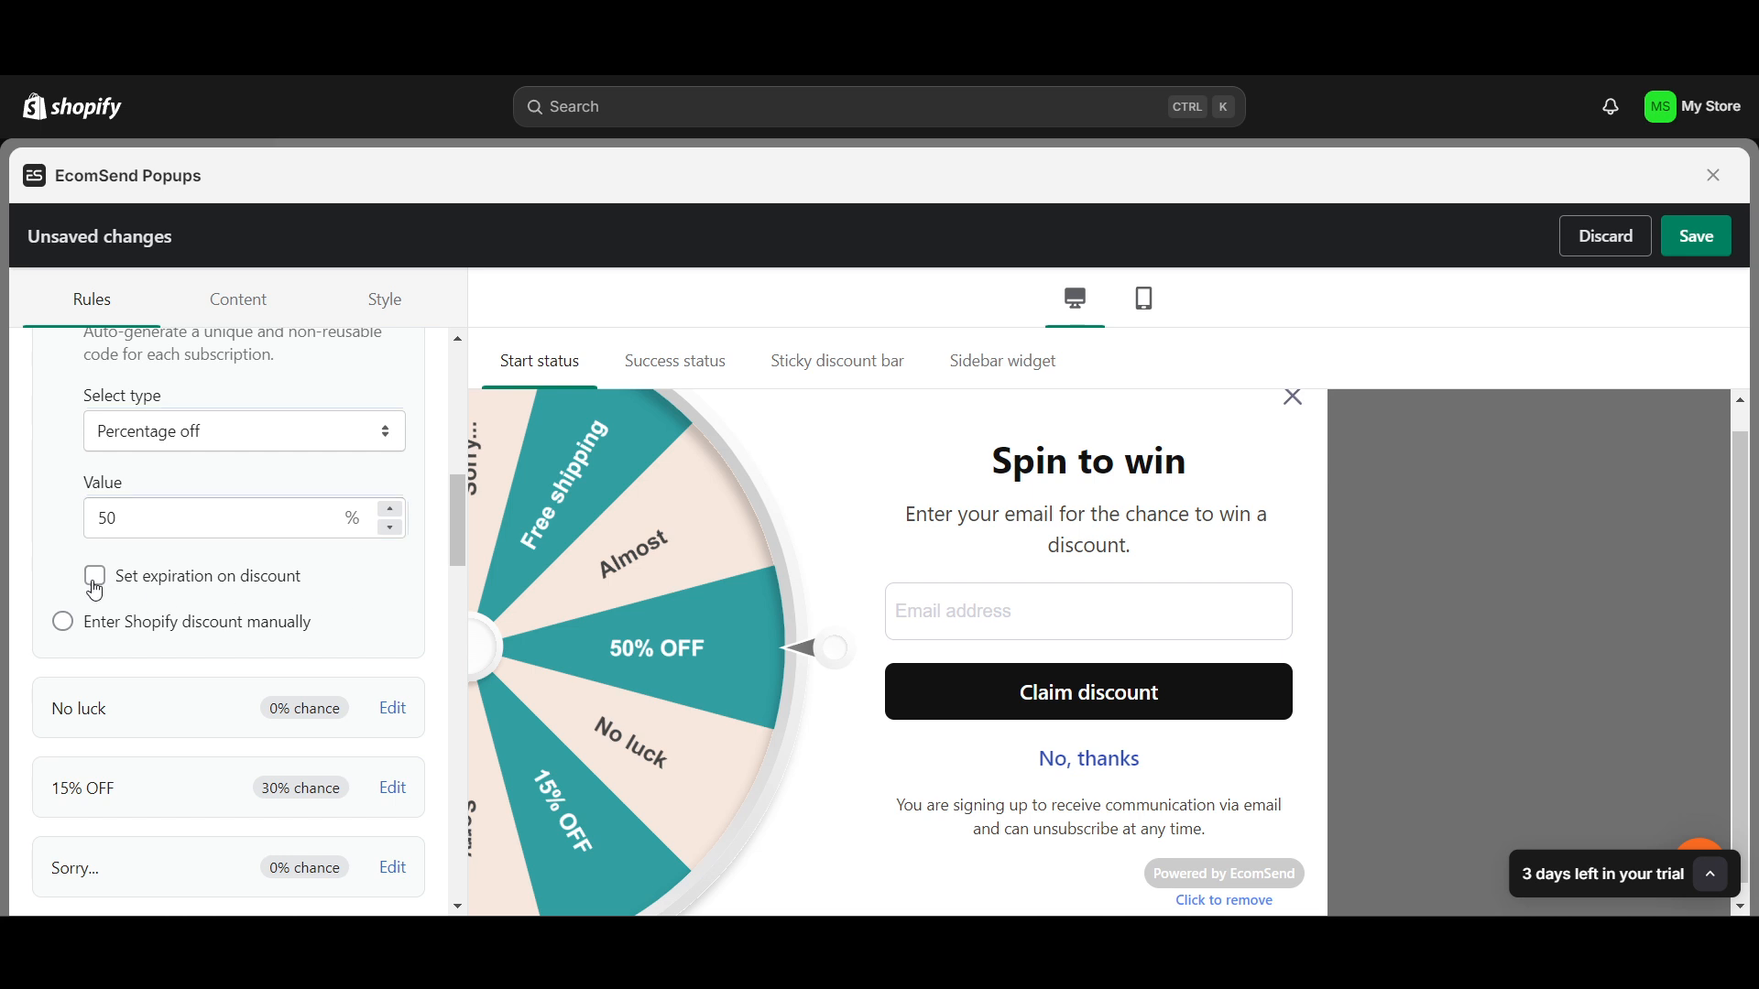
Set the popup's trigger devices to Desktop and review its page and location rules
scroll(99, 594, down, 3)
scroll(387, 678, down, 3)
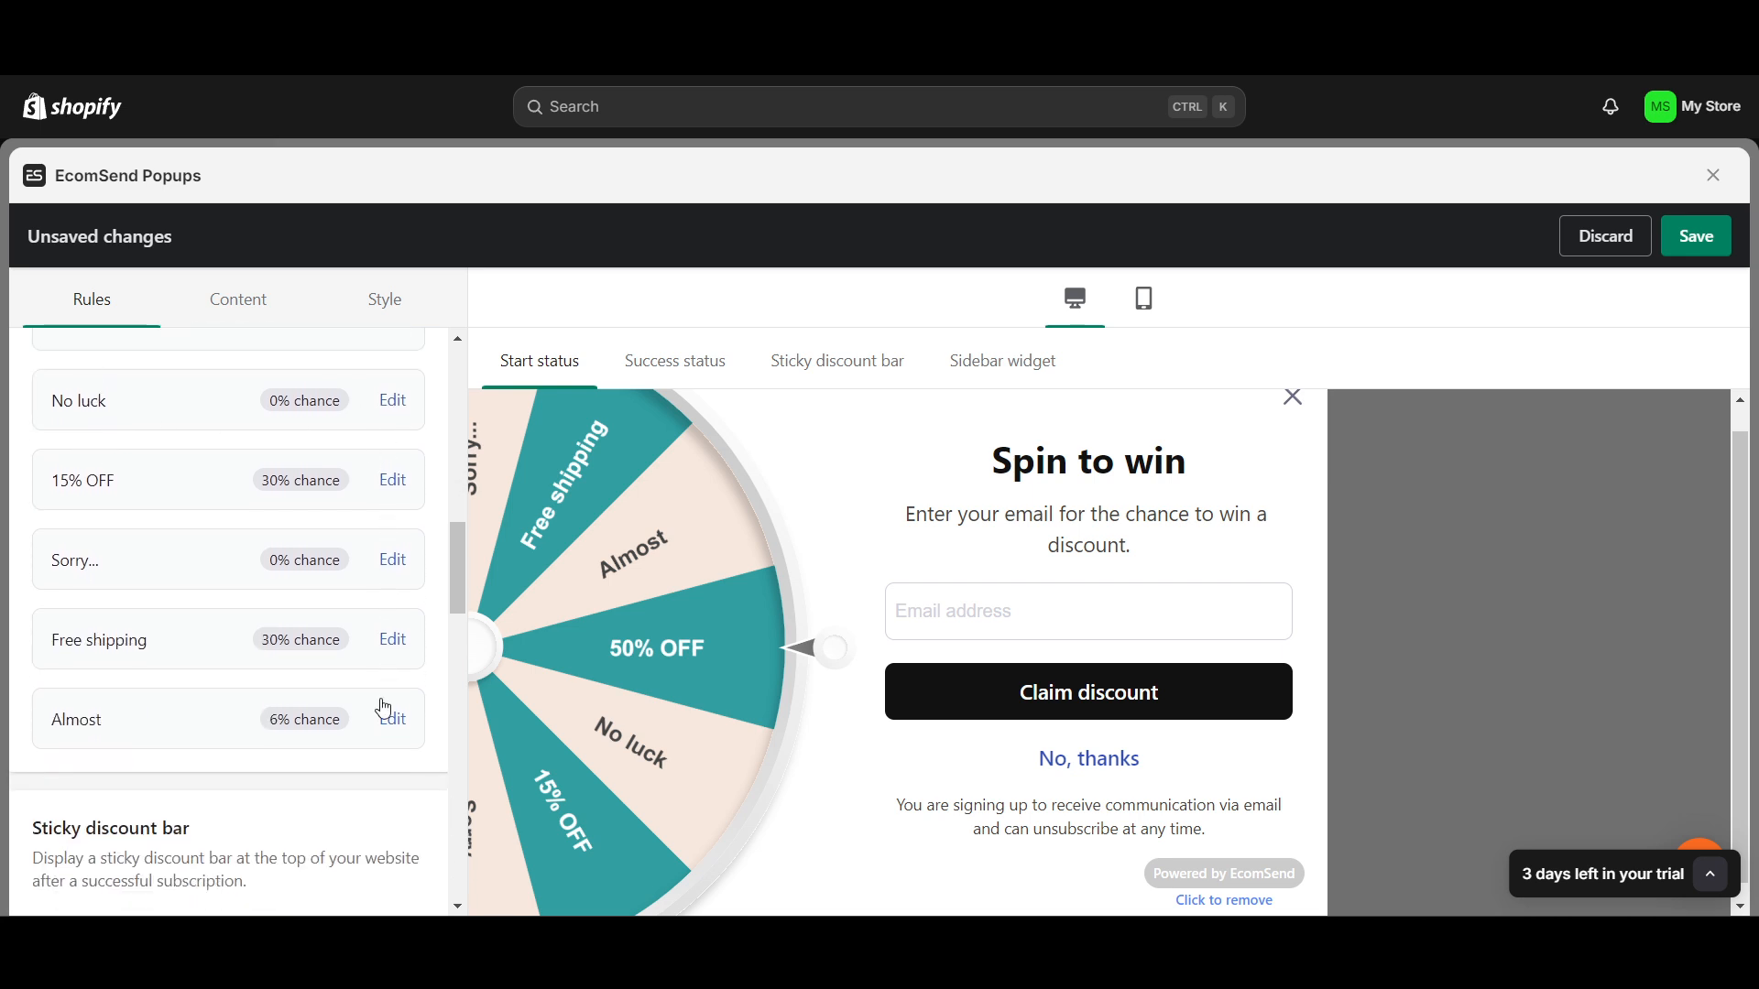
scroll(338, 754, down, 5)
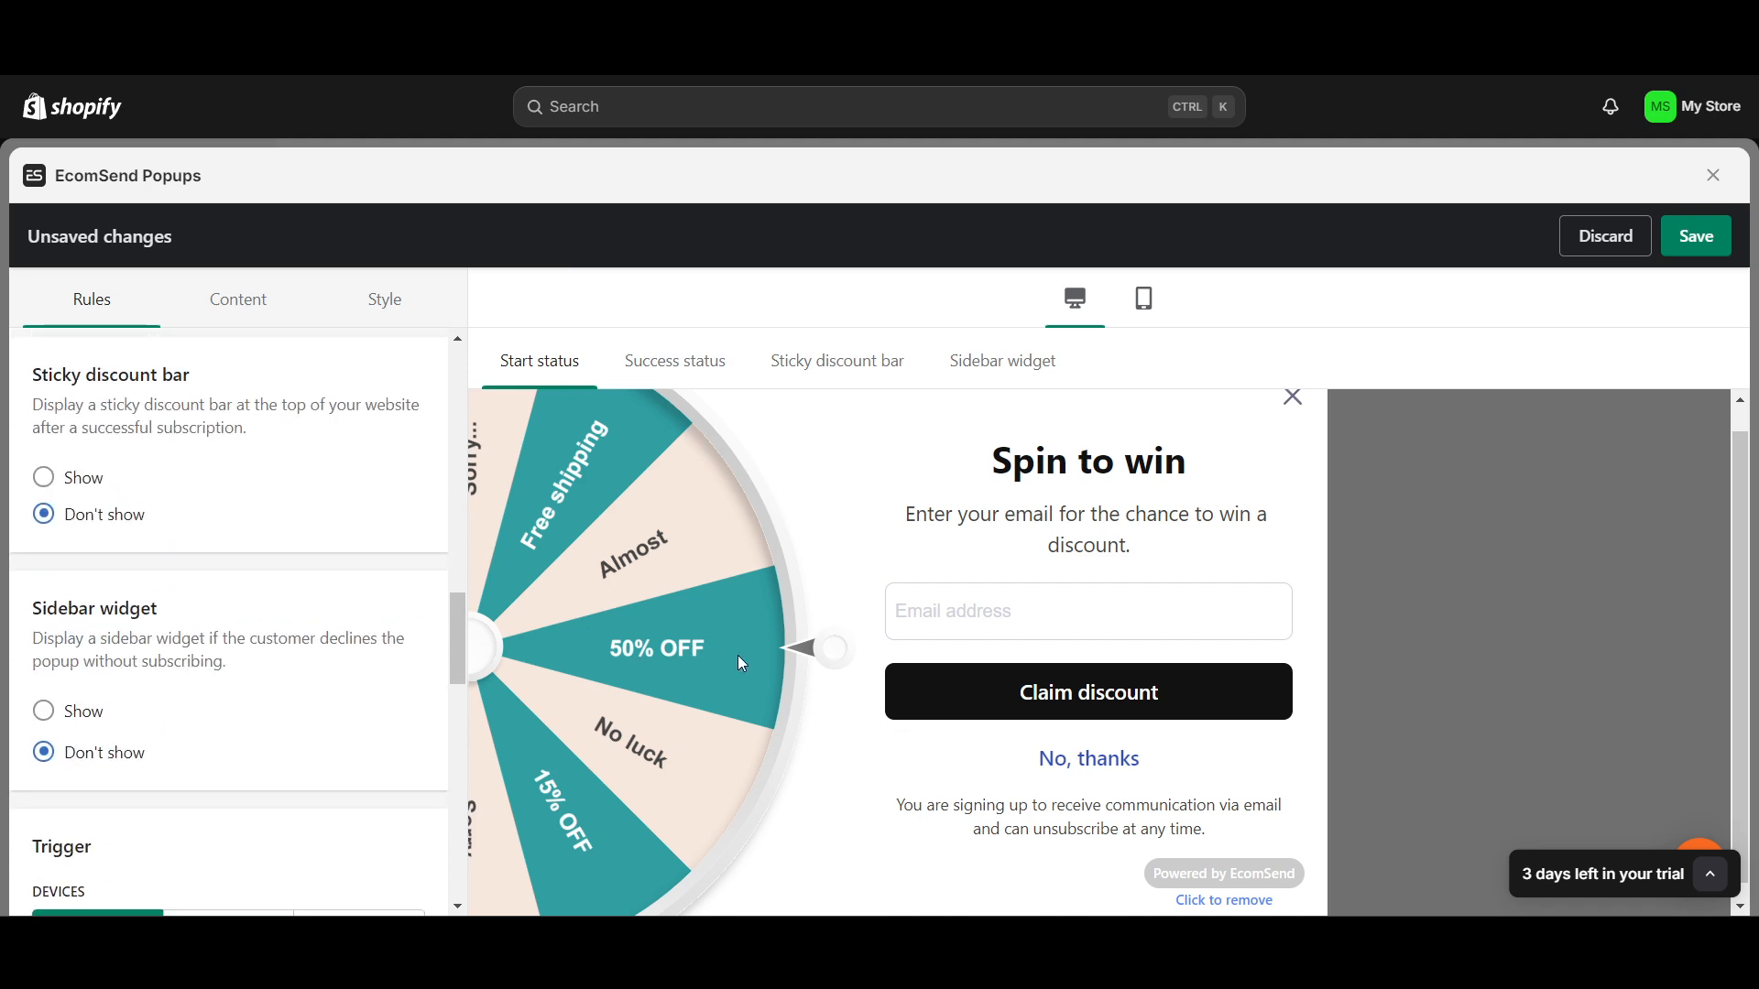
scroll(742, 662, up, 1)
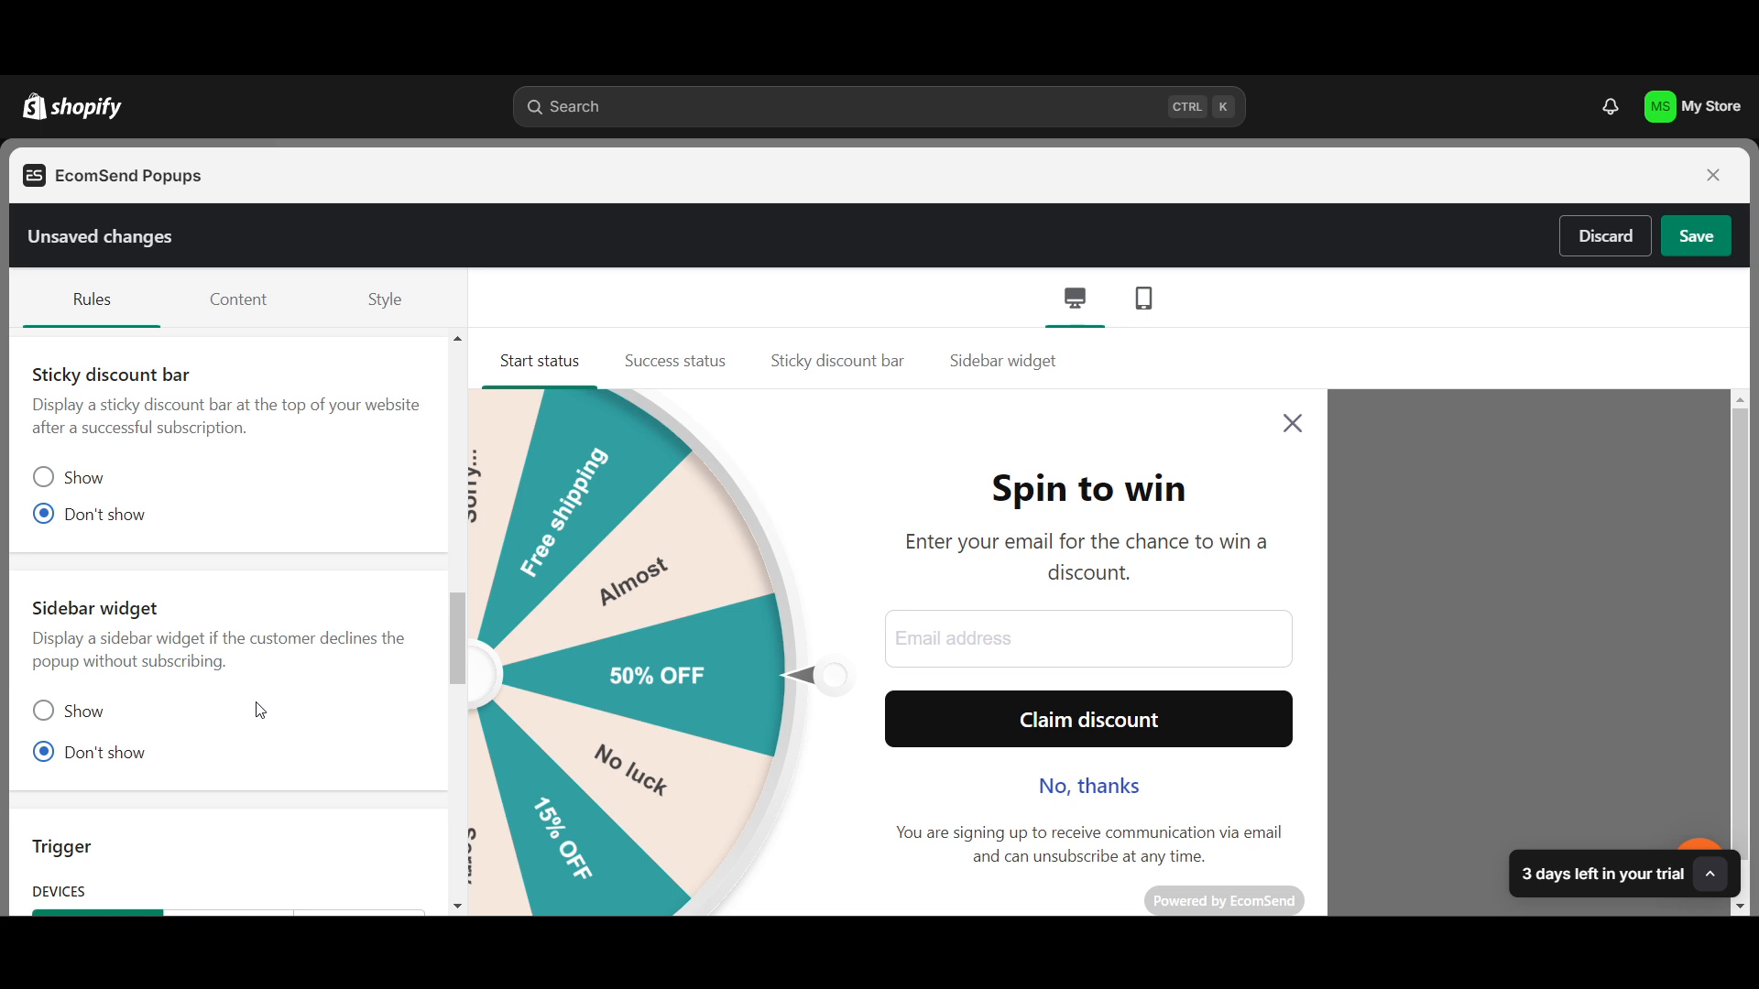
scroll(255, 711, down, 5)
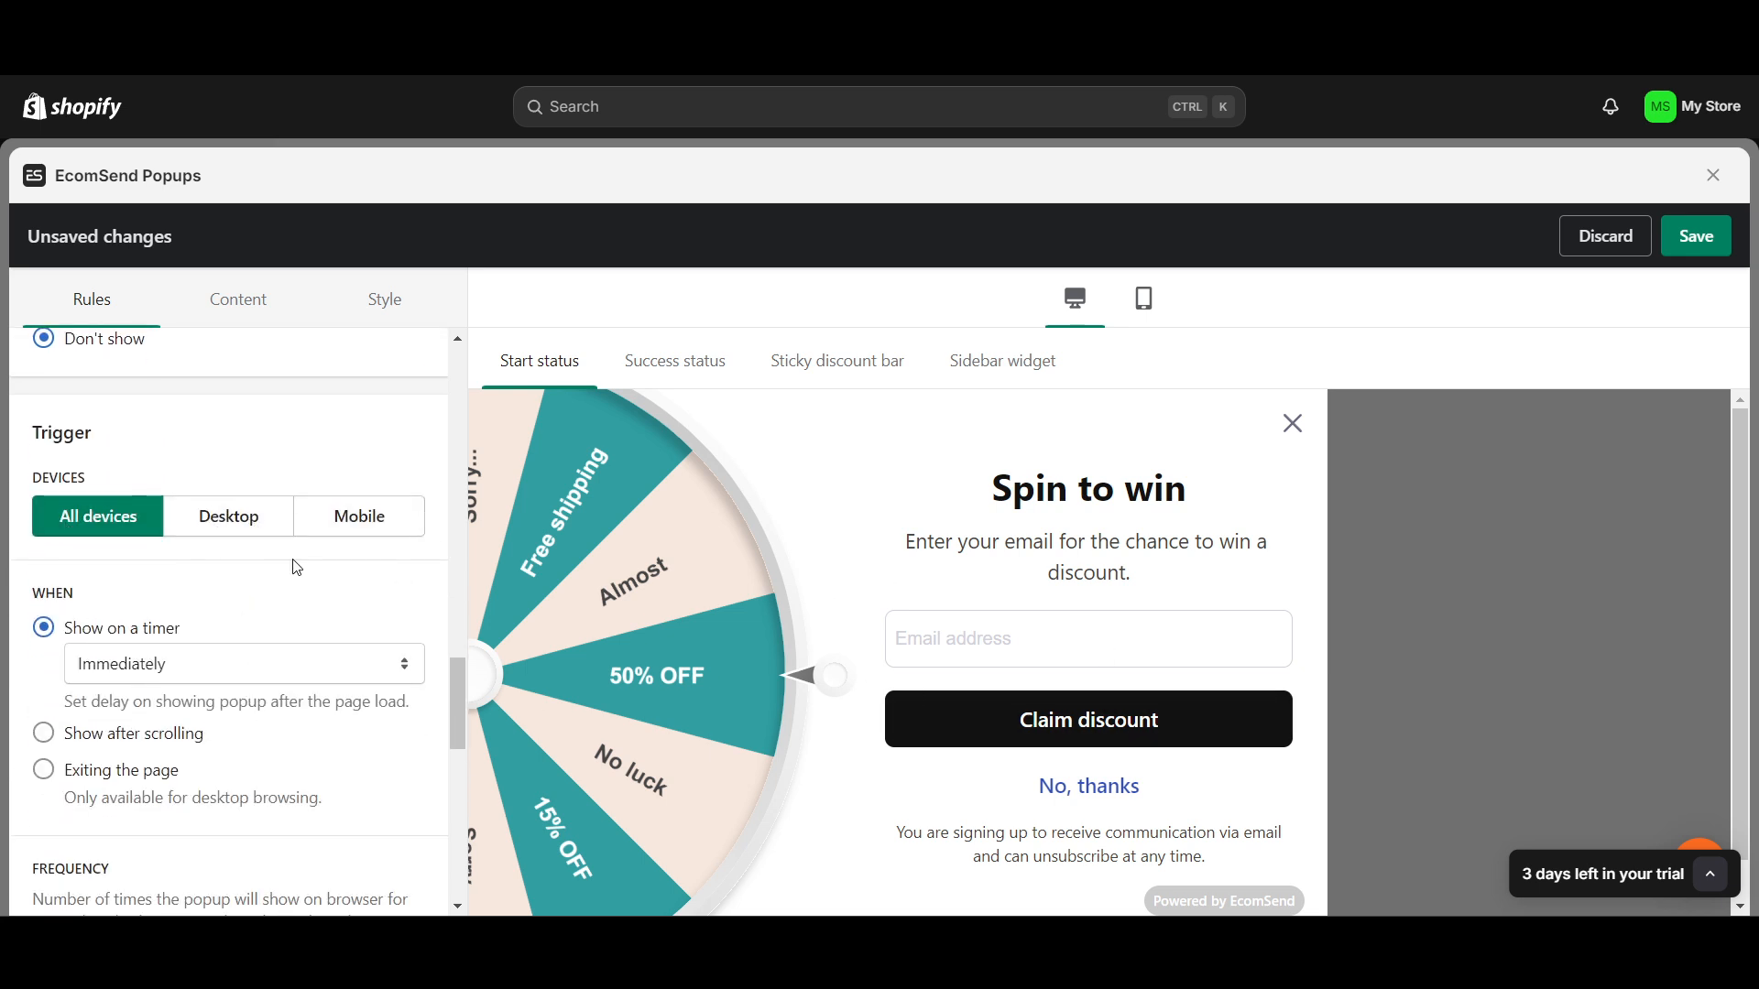
click(228, 529)
scroll(262, 663, down, 7)
scroll(260, 661, down, 4)
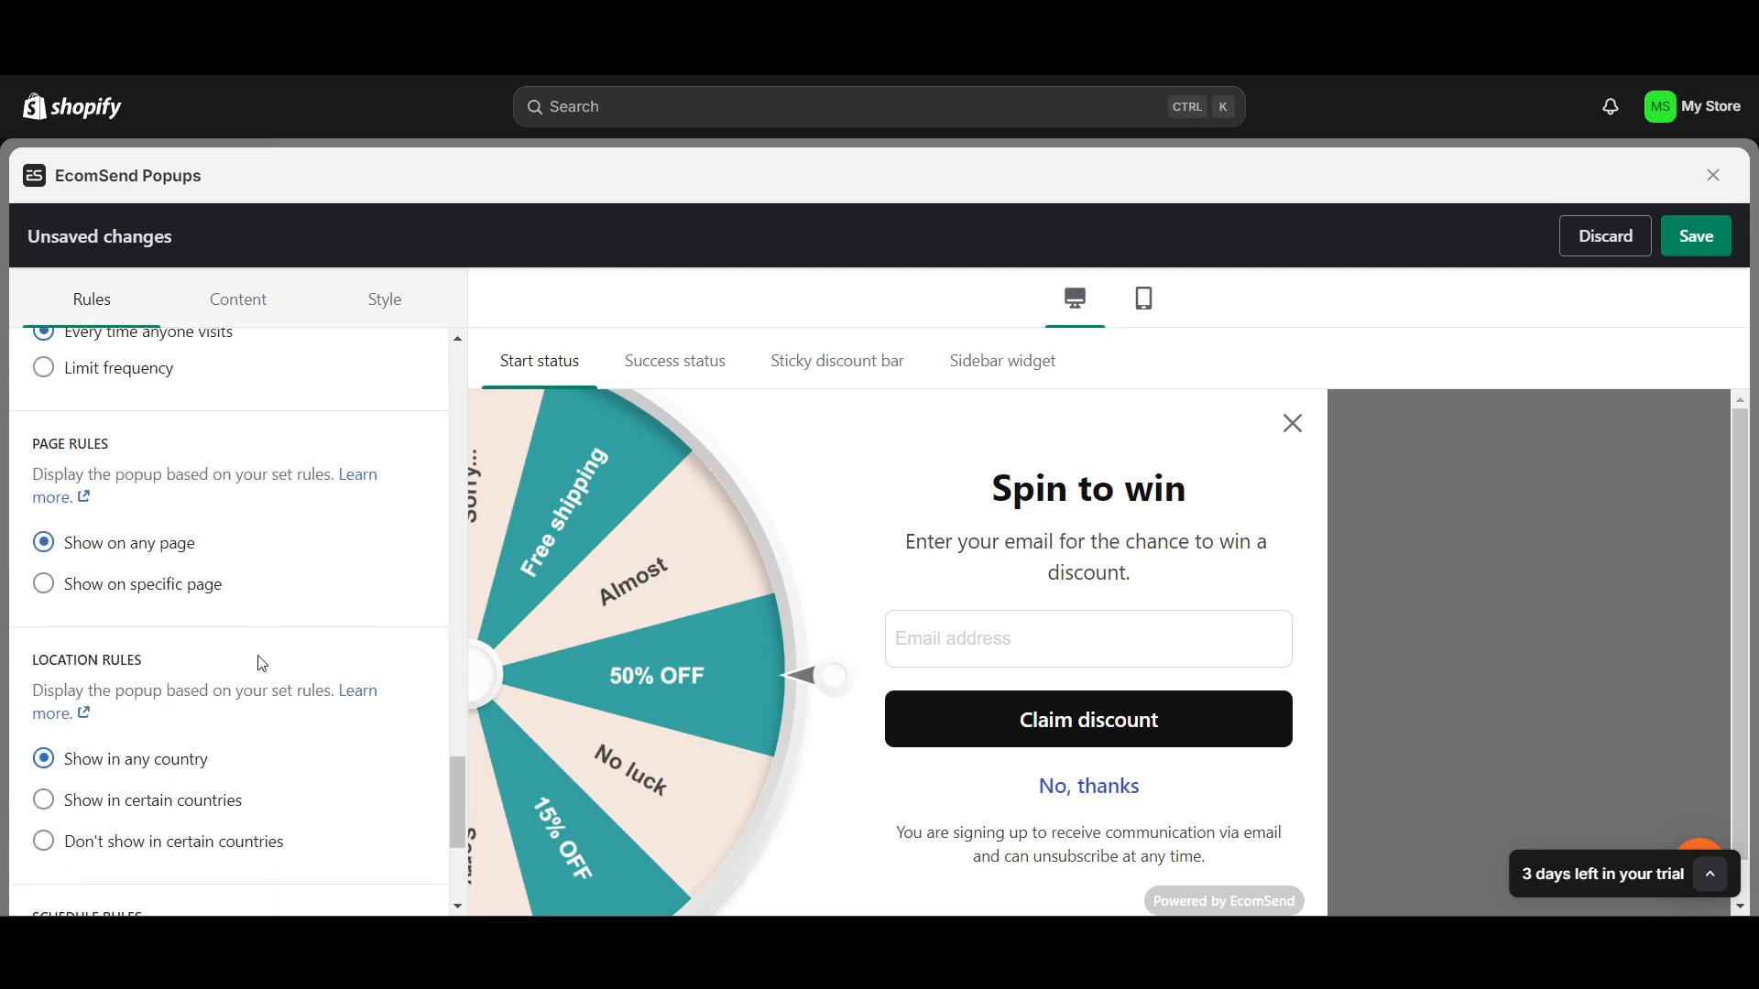
scroll(256, 668, up, 15)
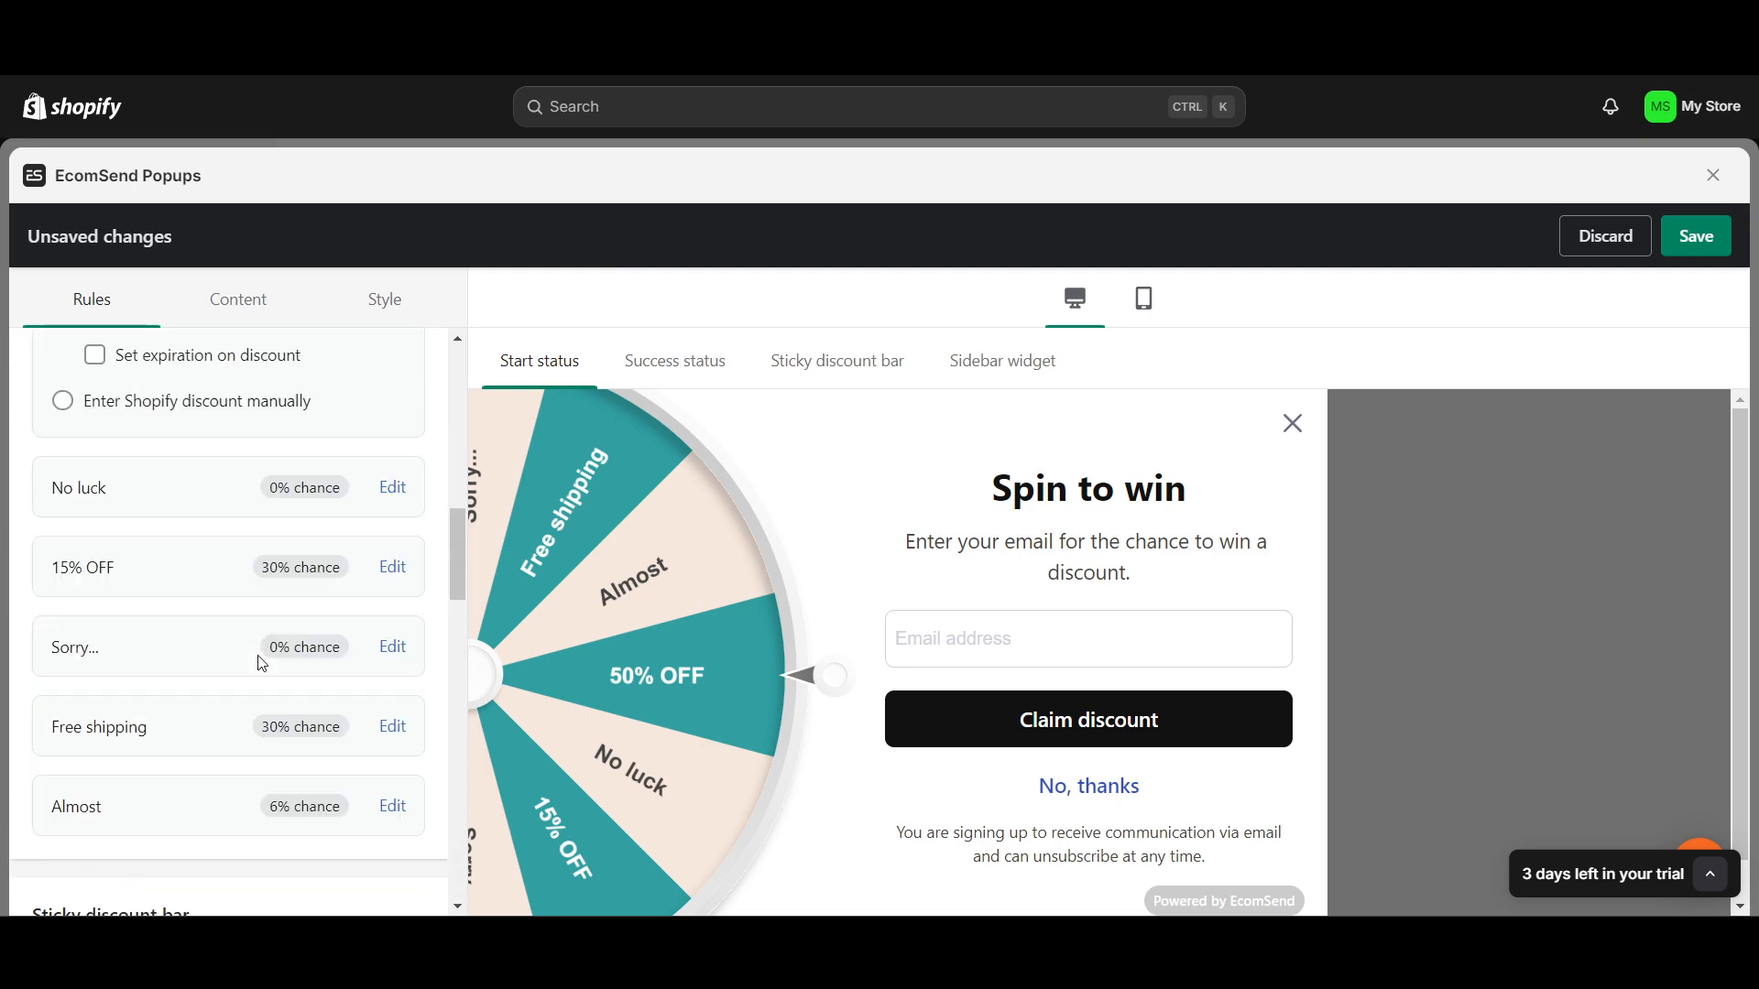
Open the popup's content settings and examine the start status form fields alongside the preview
click(238, 299)
scroll(201, 549, down, 3)
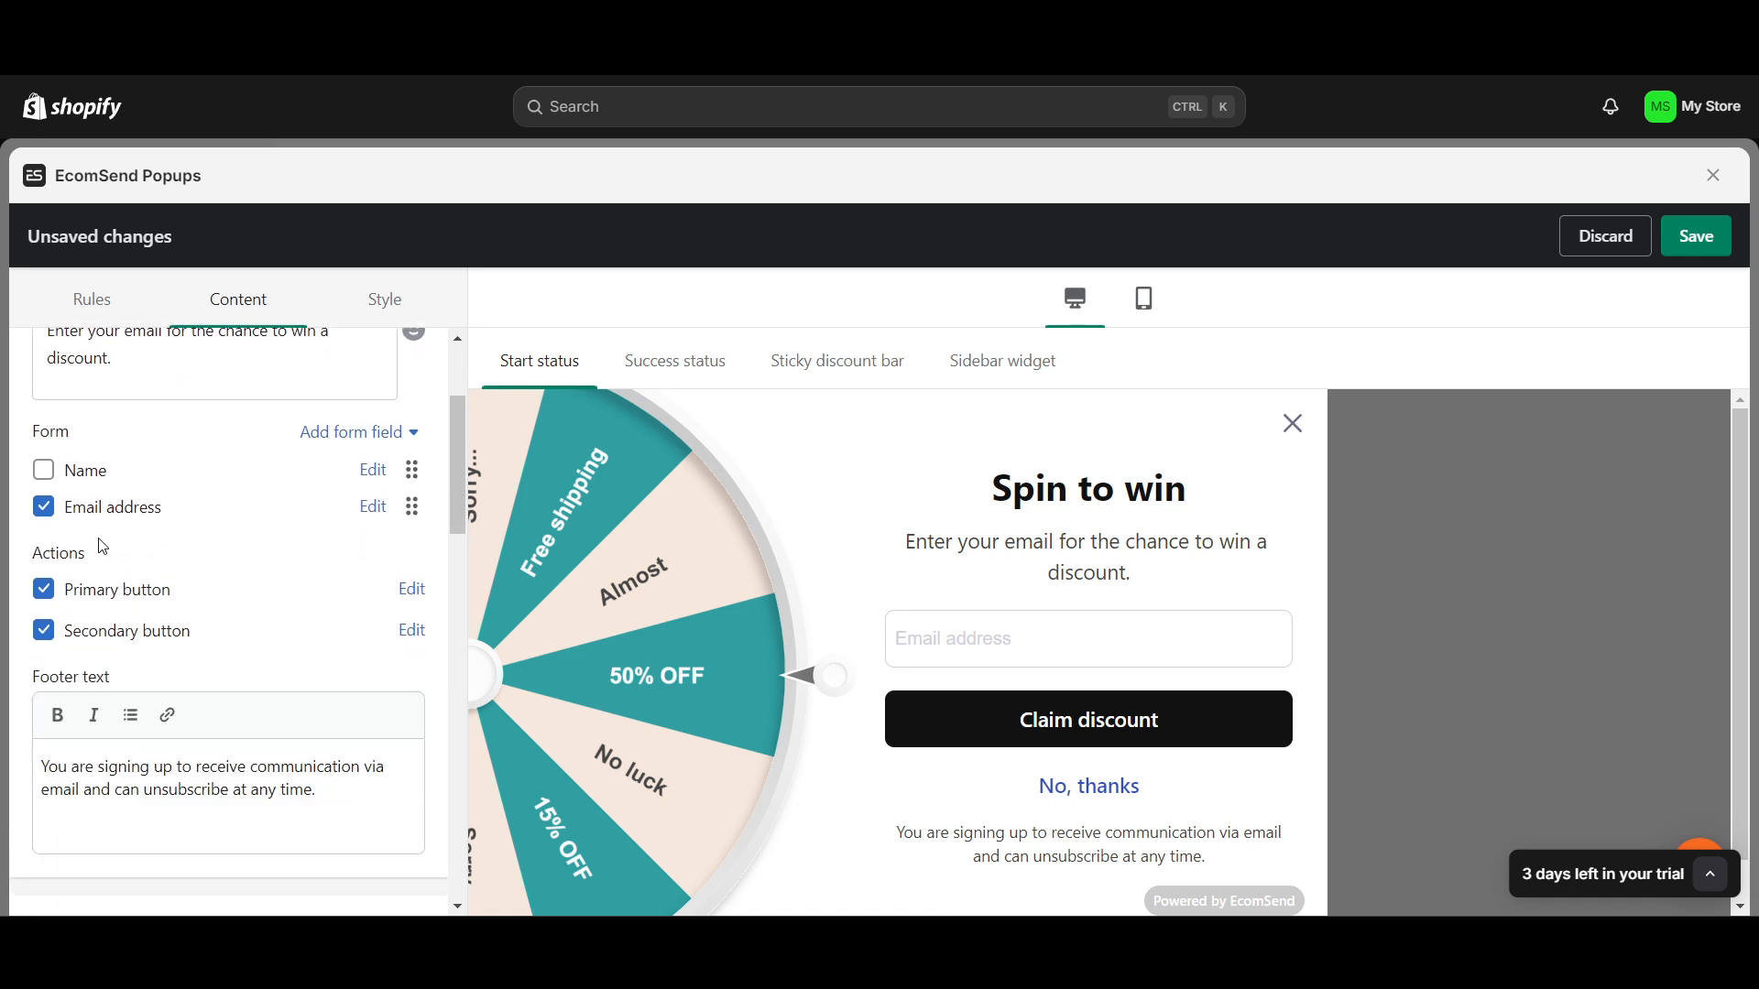
scroll(275, 613, up, 1)
click(941, 643)
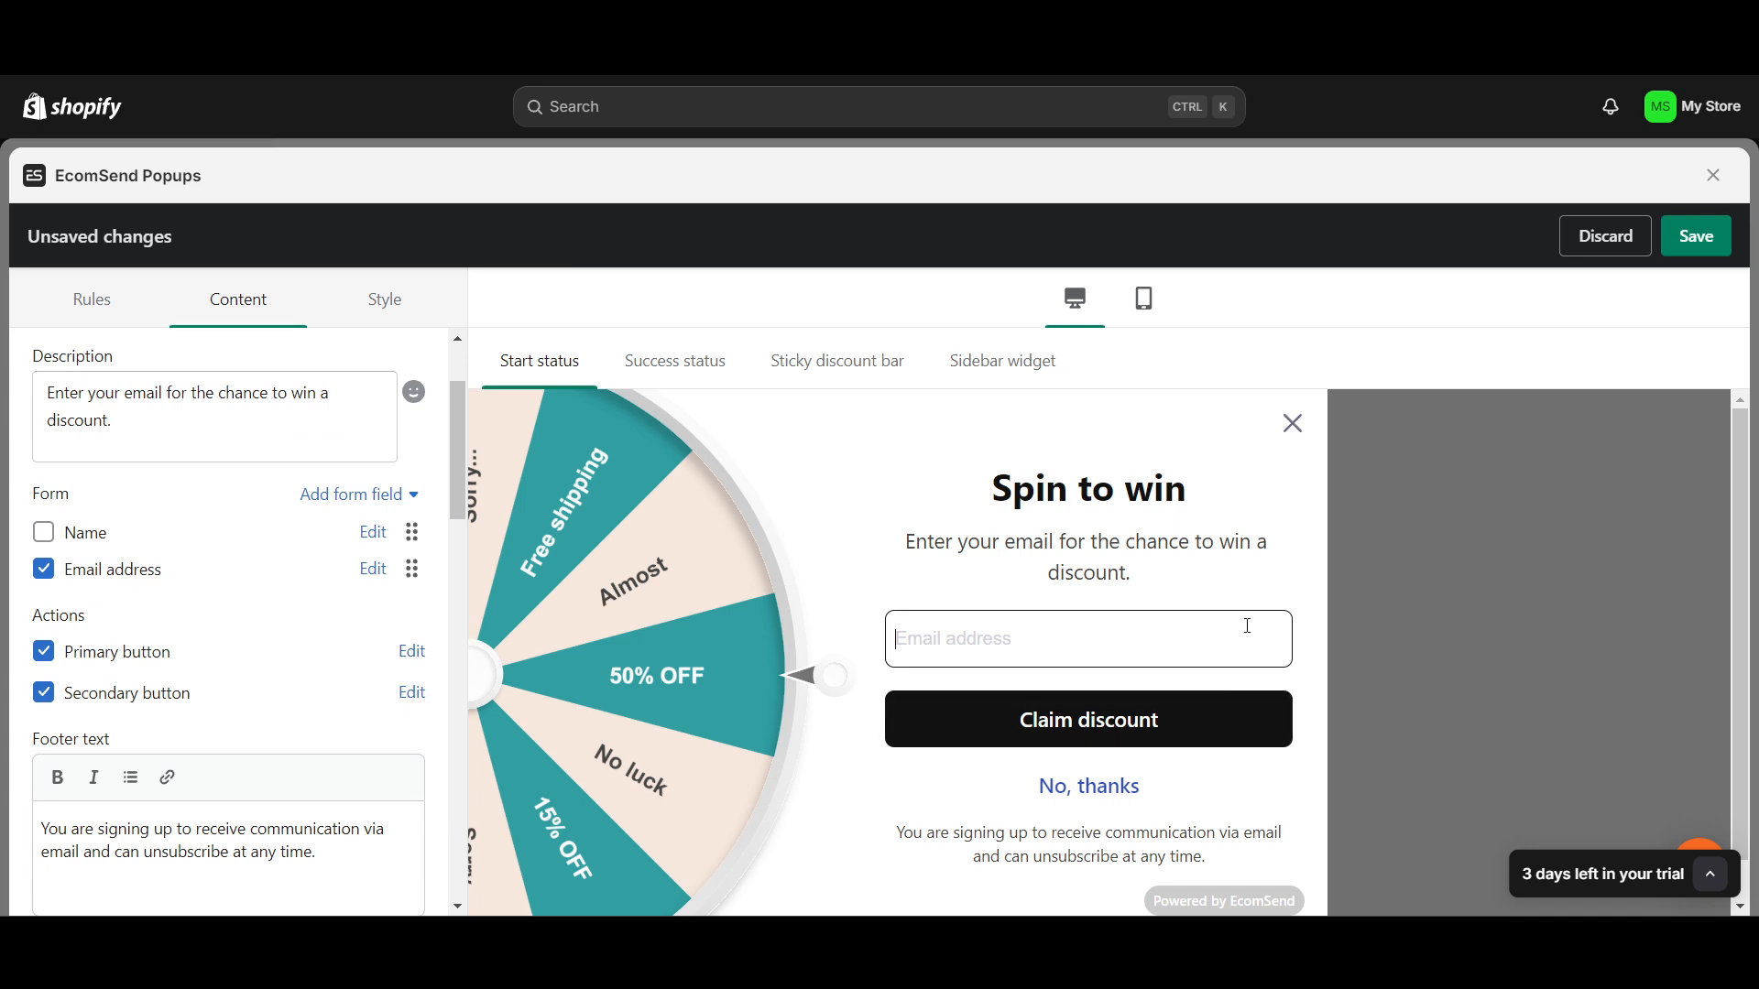
scroll(55, 577, up, 1)
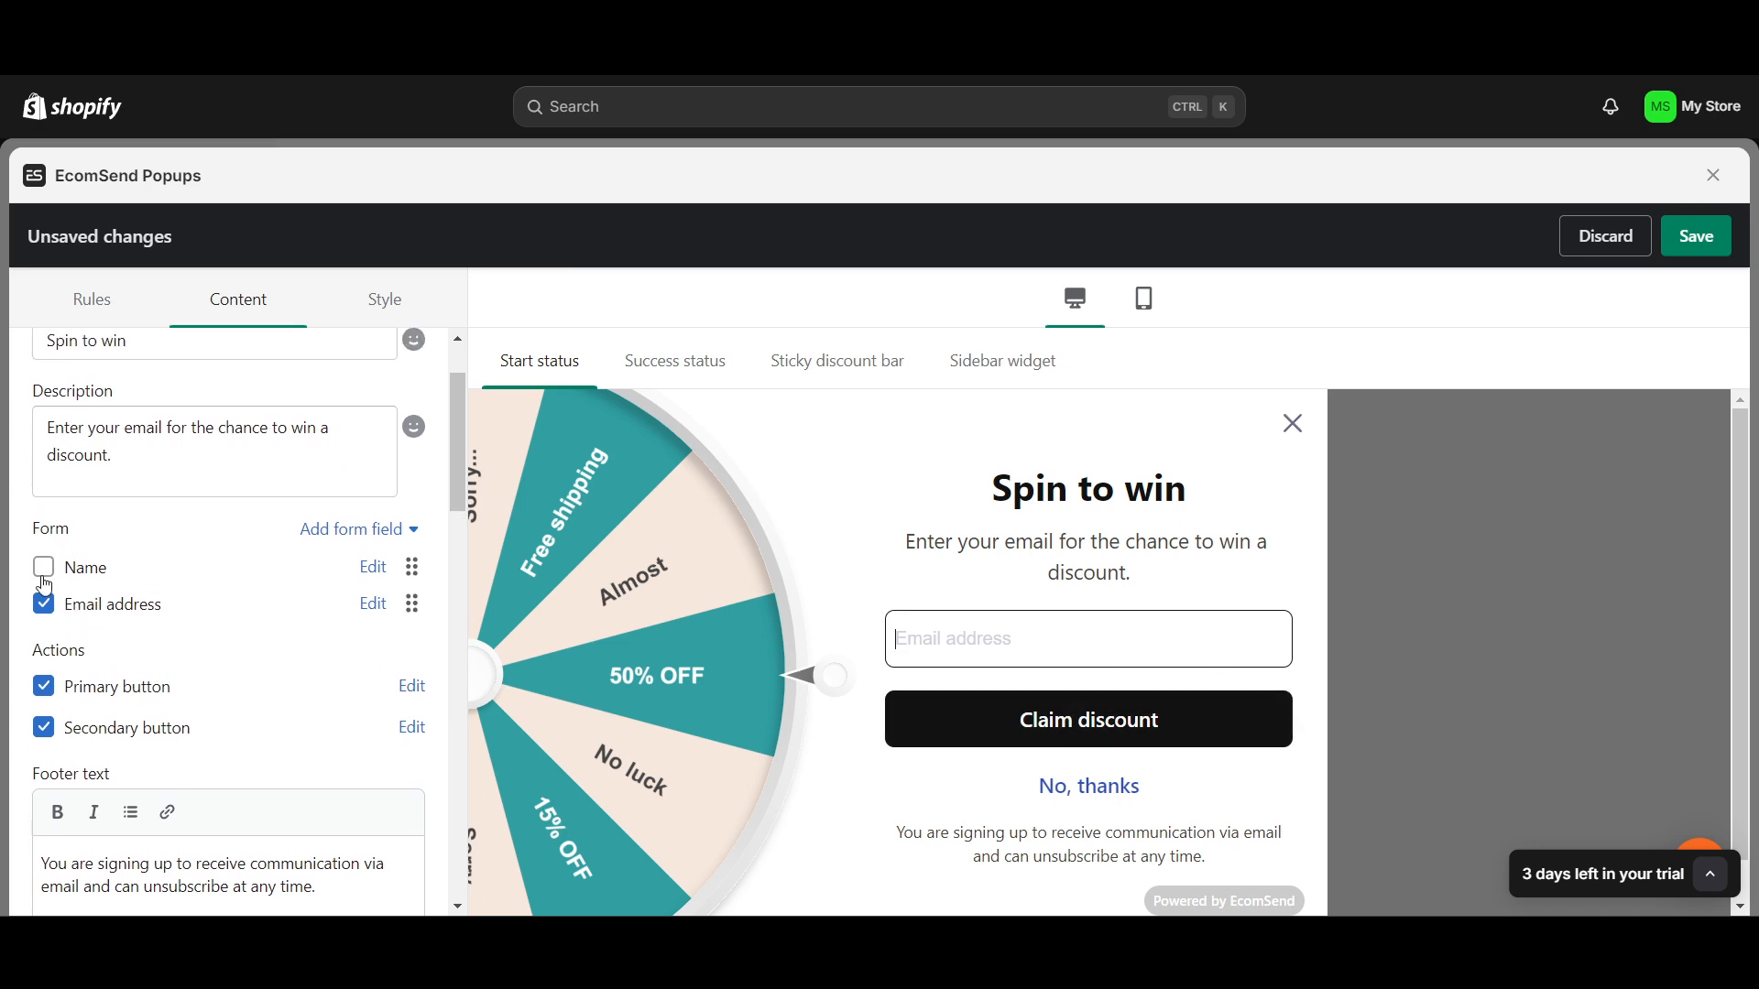
Try including the Name field and hiding the primary button in the start status form
click(43, 569)
click(43, 572)
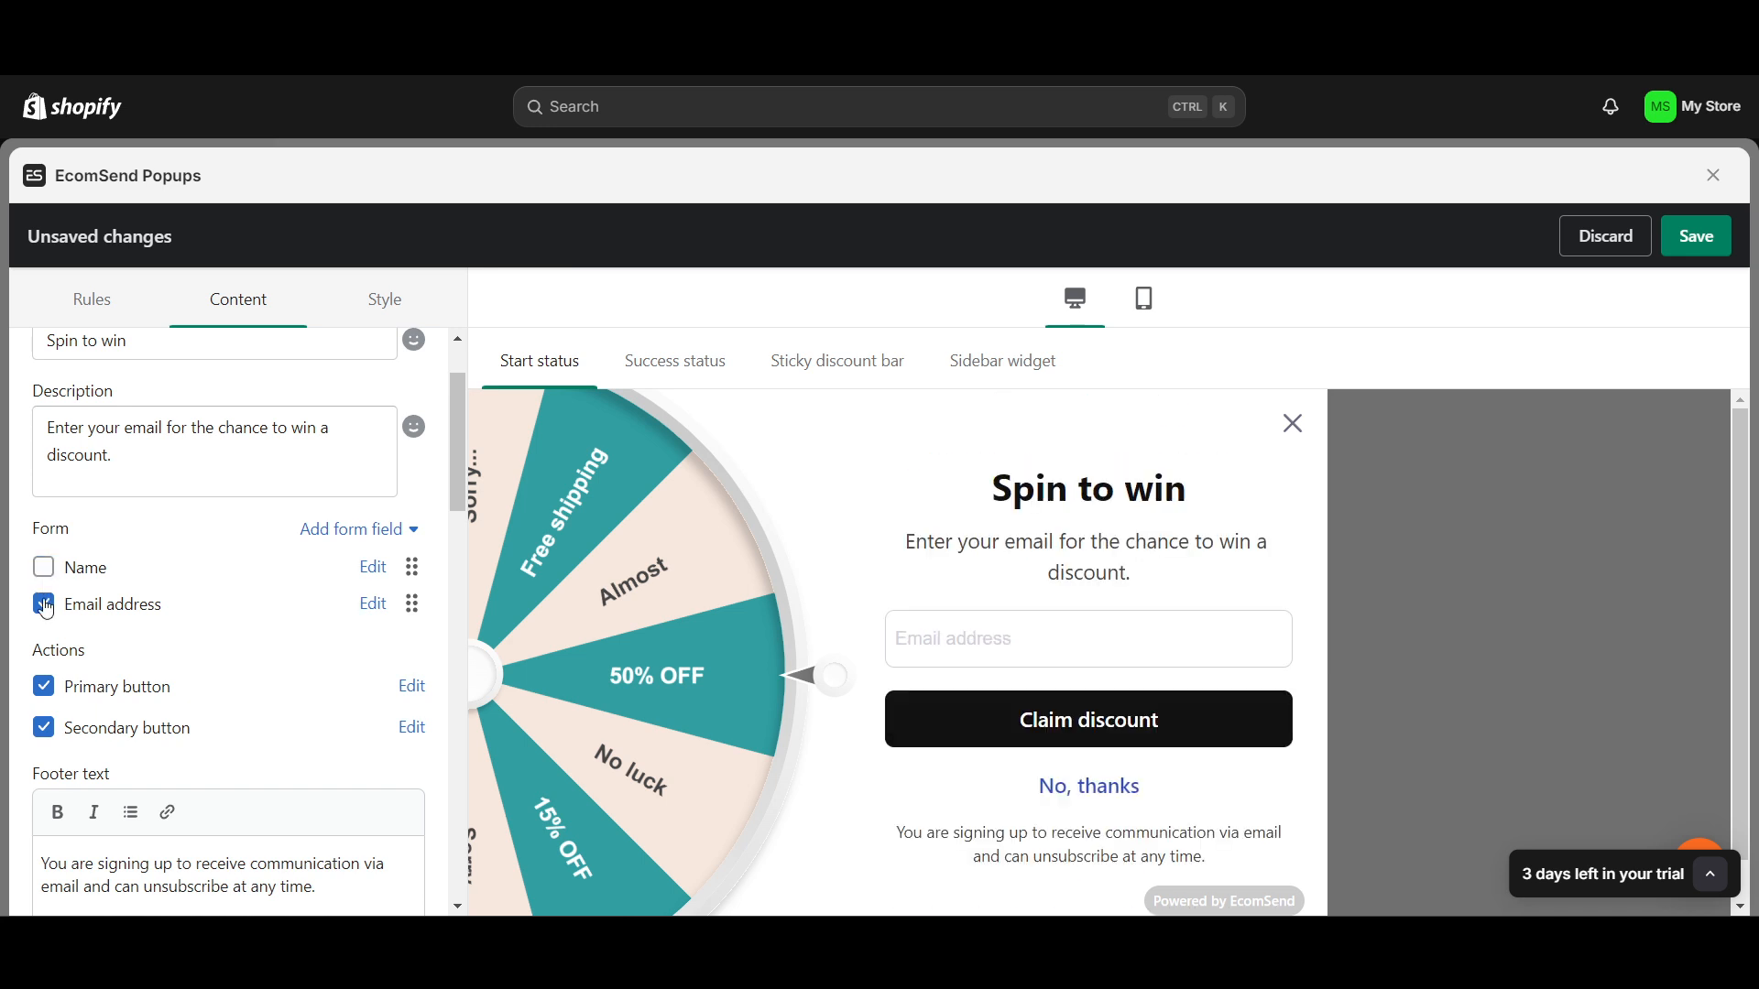
scroll(55, 595, down, 2)
click(45, 590)
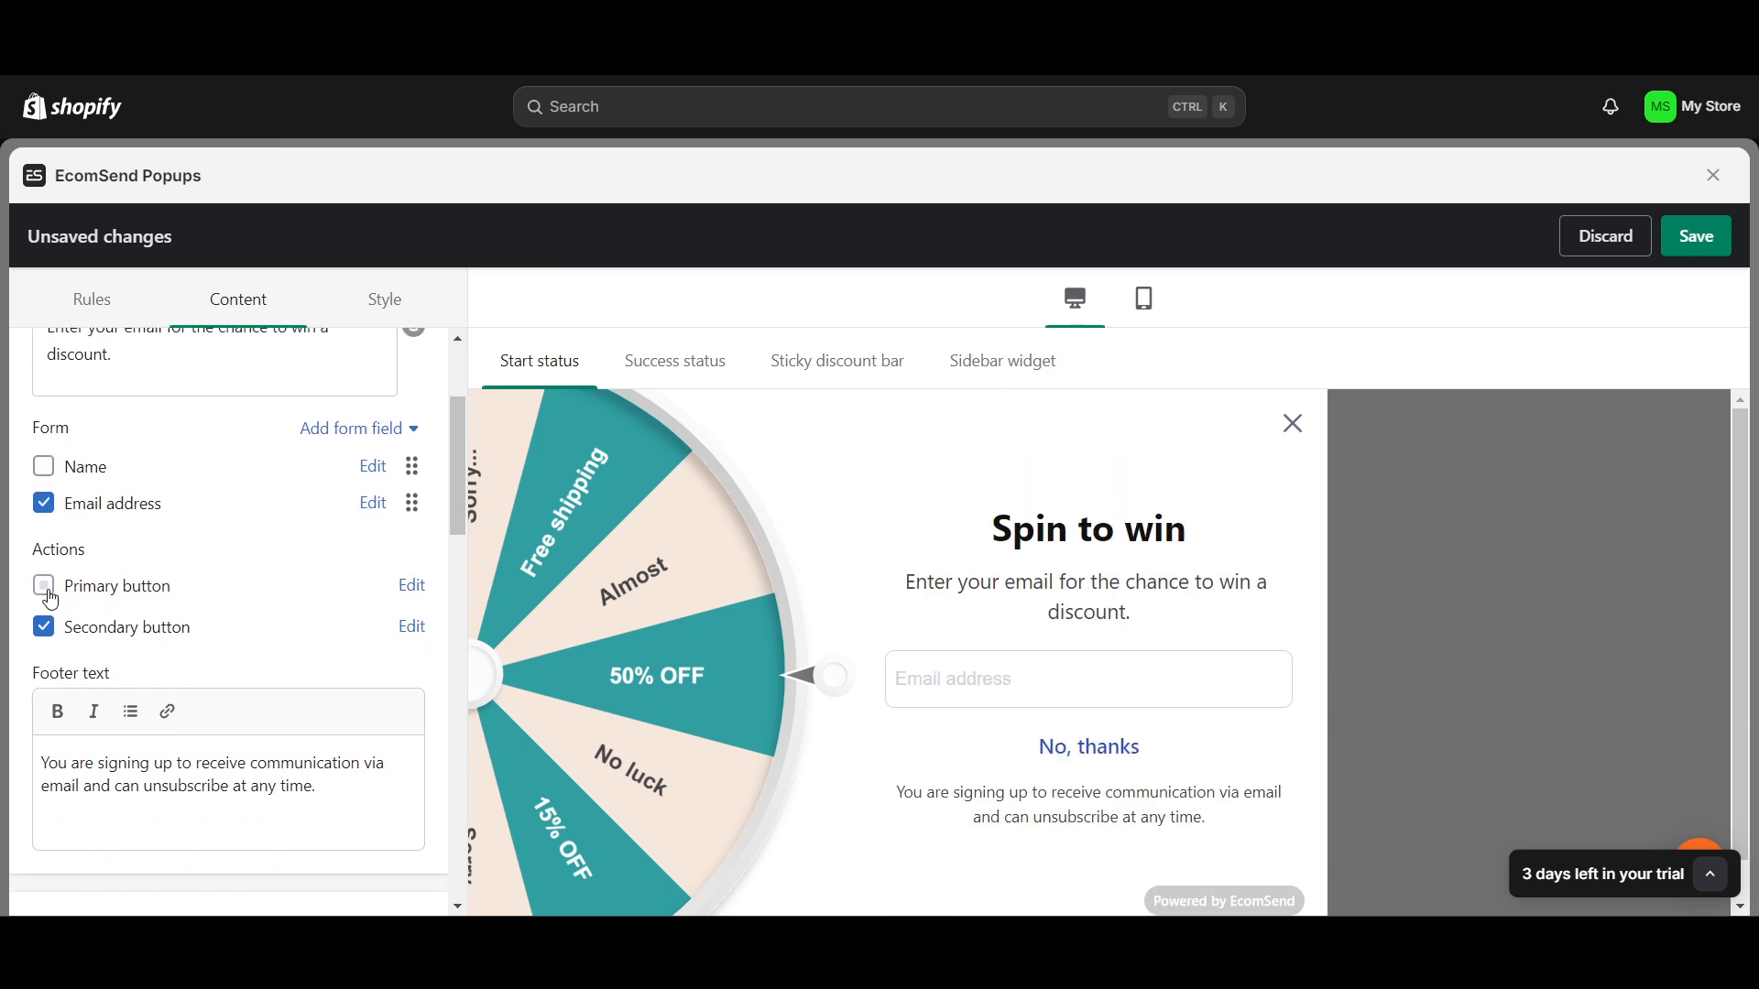
click(45, 590)
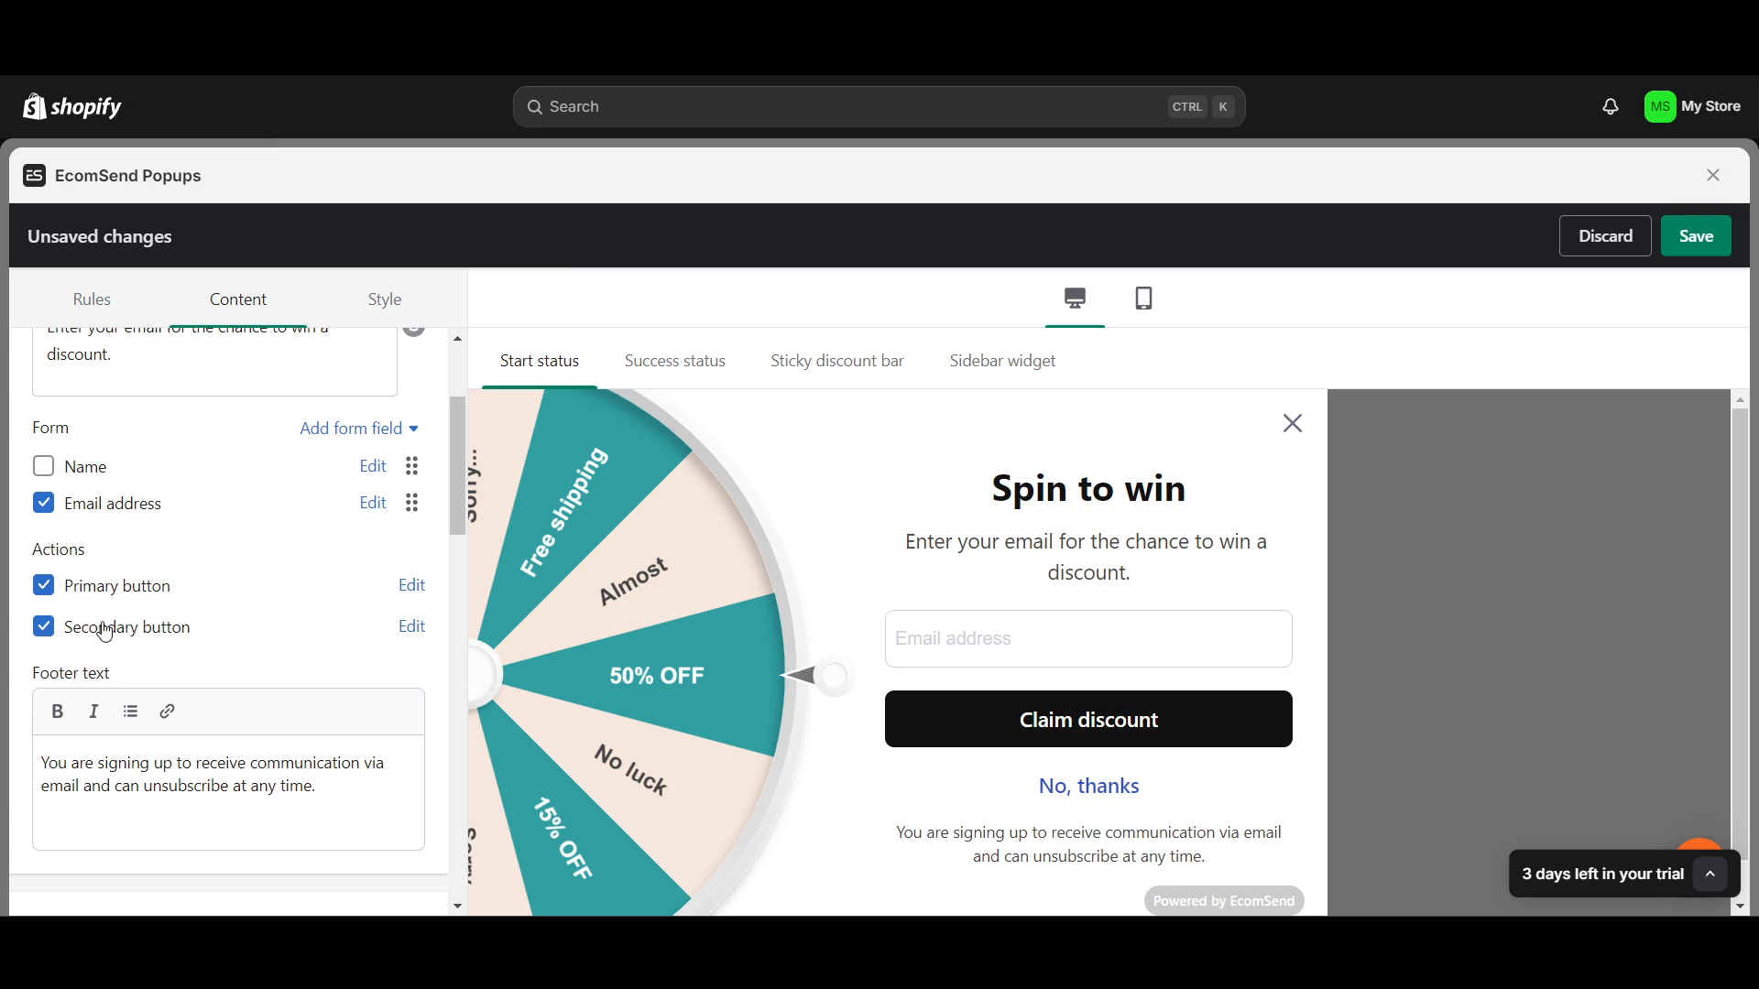
Hide the secondary button in the start status content
click(50, 630)
click(56, 639)
click(56, 639)
Replace the start status footer text with "try your luck"
scroll(211, 602, down, 2)
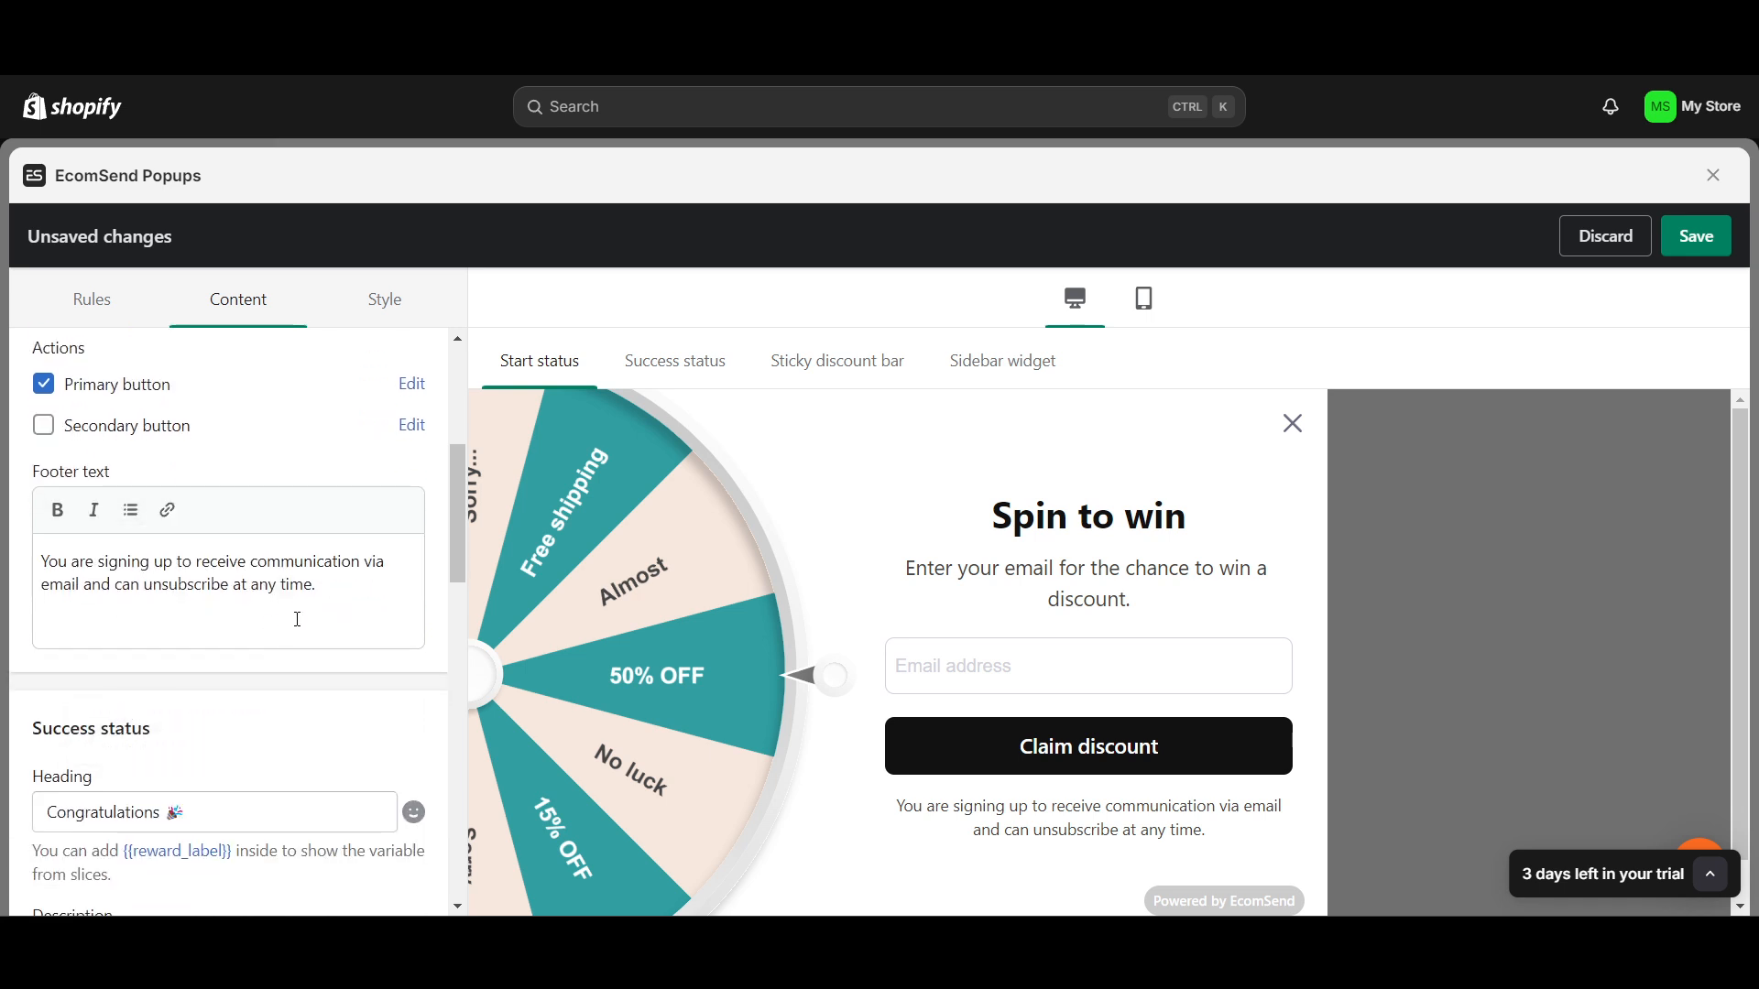
drag(338, 592, 23, 568)
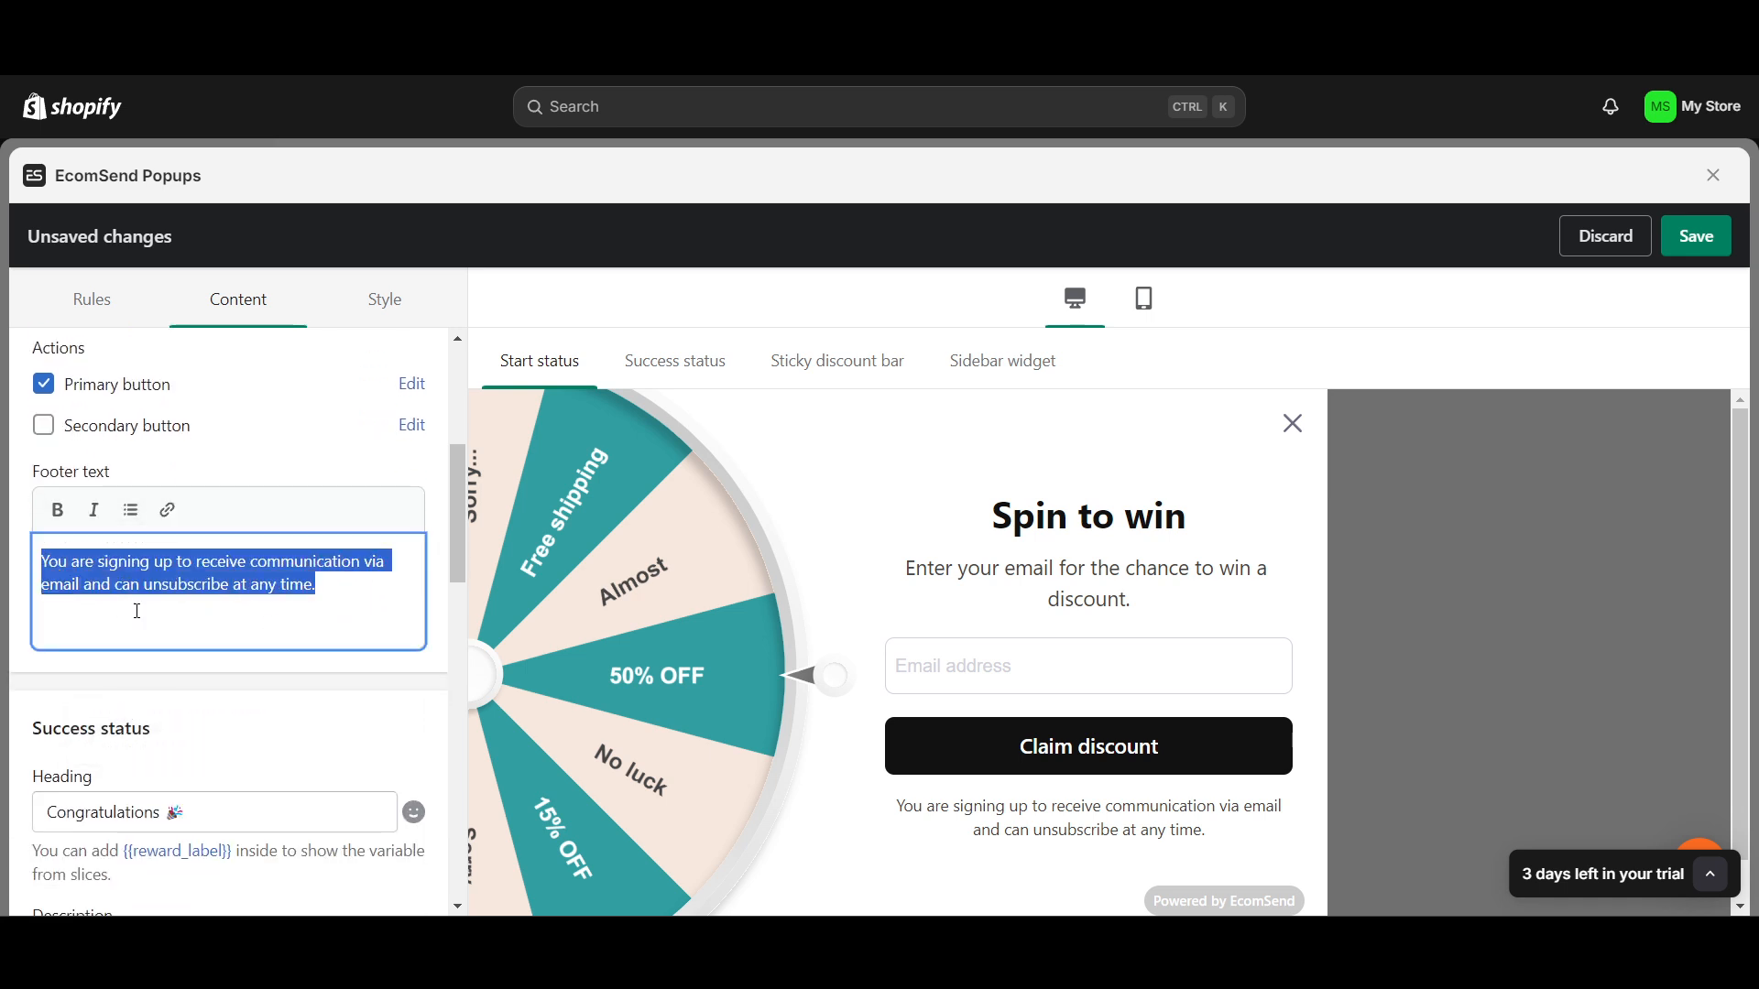
text(try you)
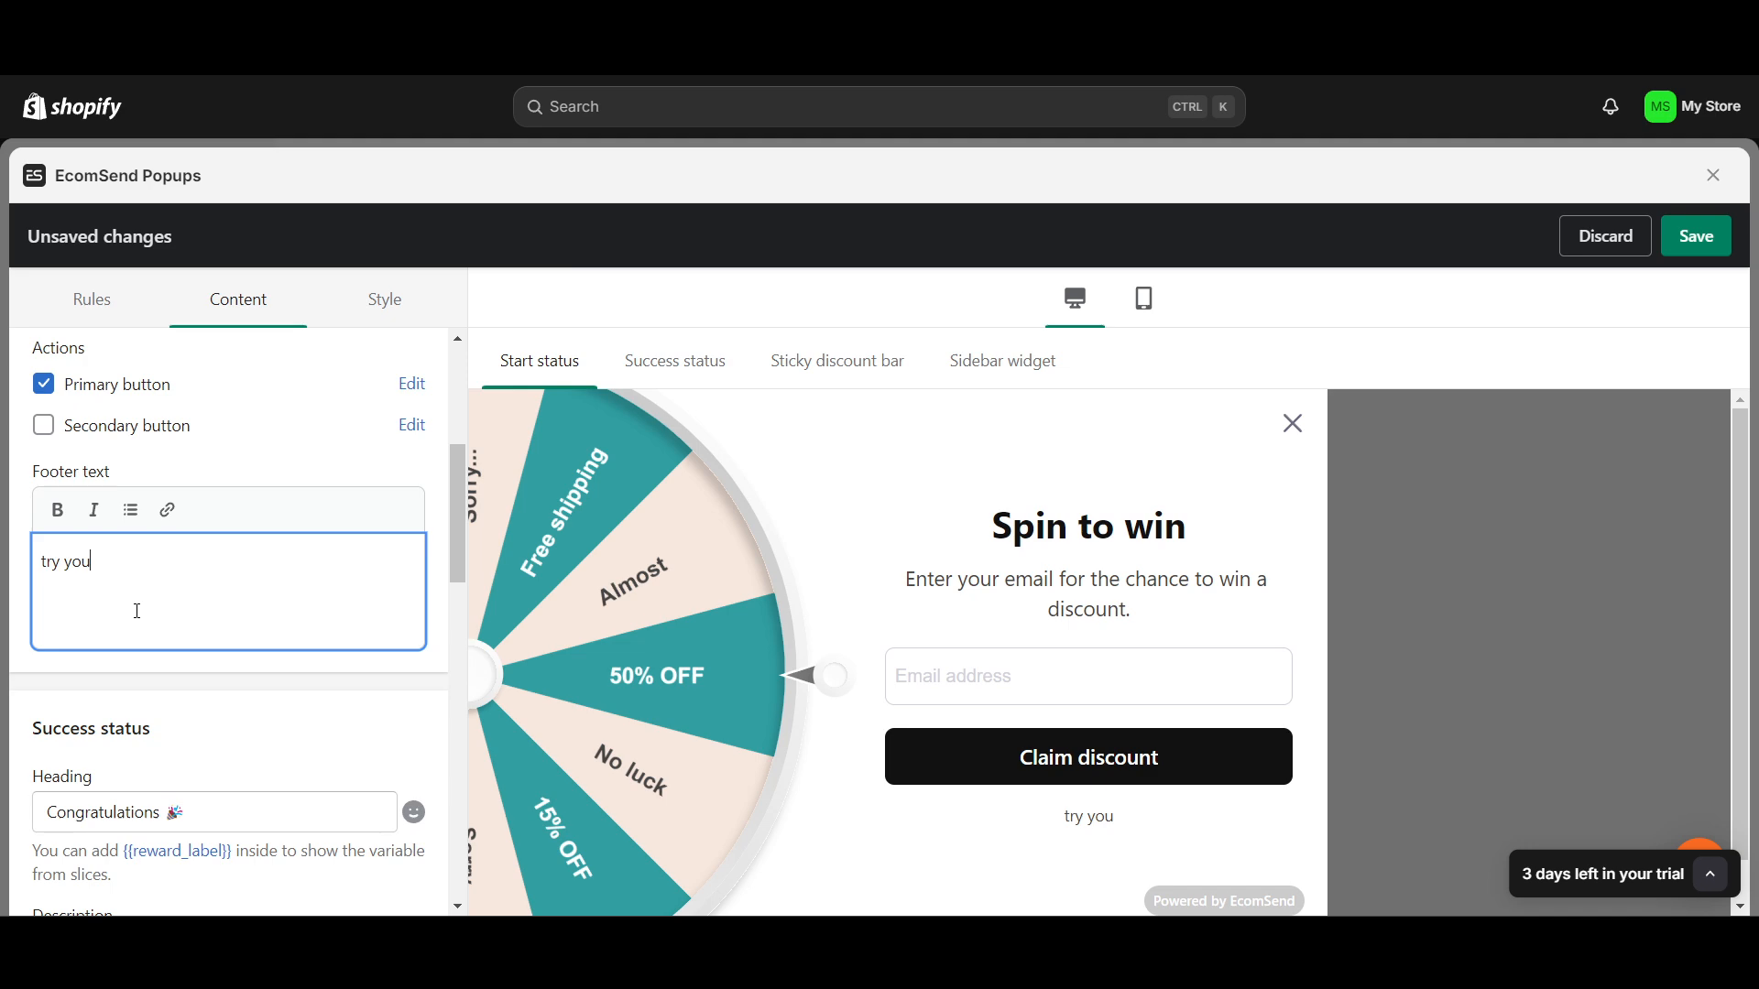
text(r luck)
scroll(216, 685, down, 1)
click(275, 654)
Clear the footer text of the start status
scroll(276, 654, down, 3)
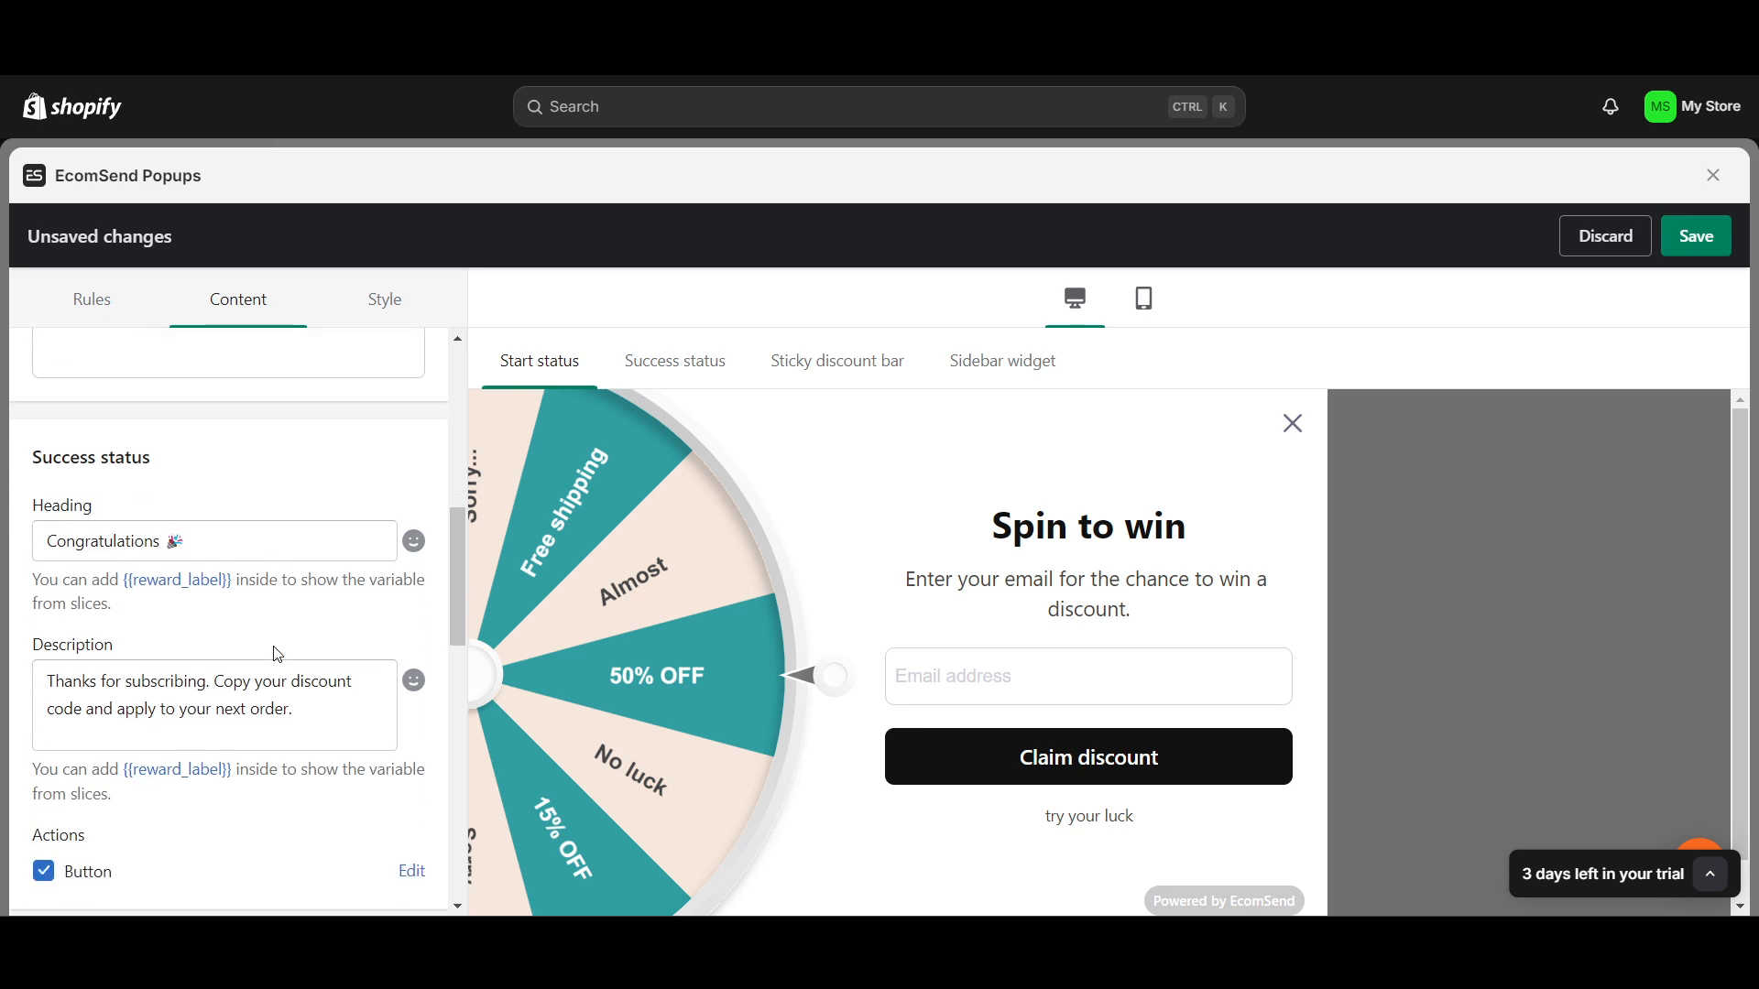
scroll(278, 654, down, 3)
triple_click(350, 572)
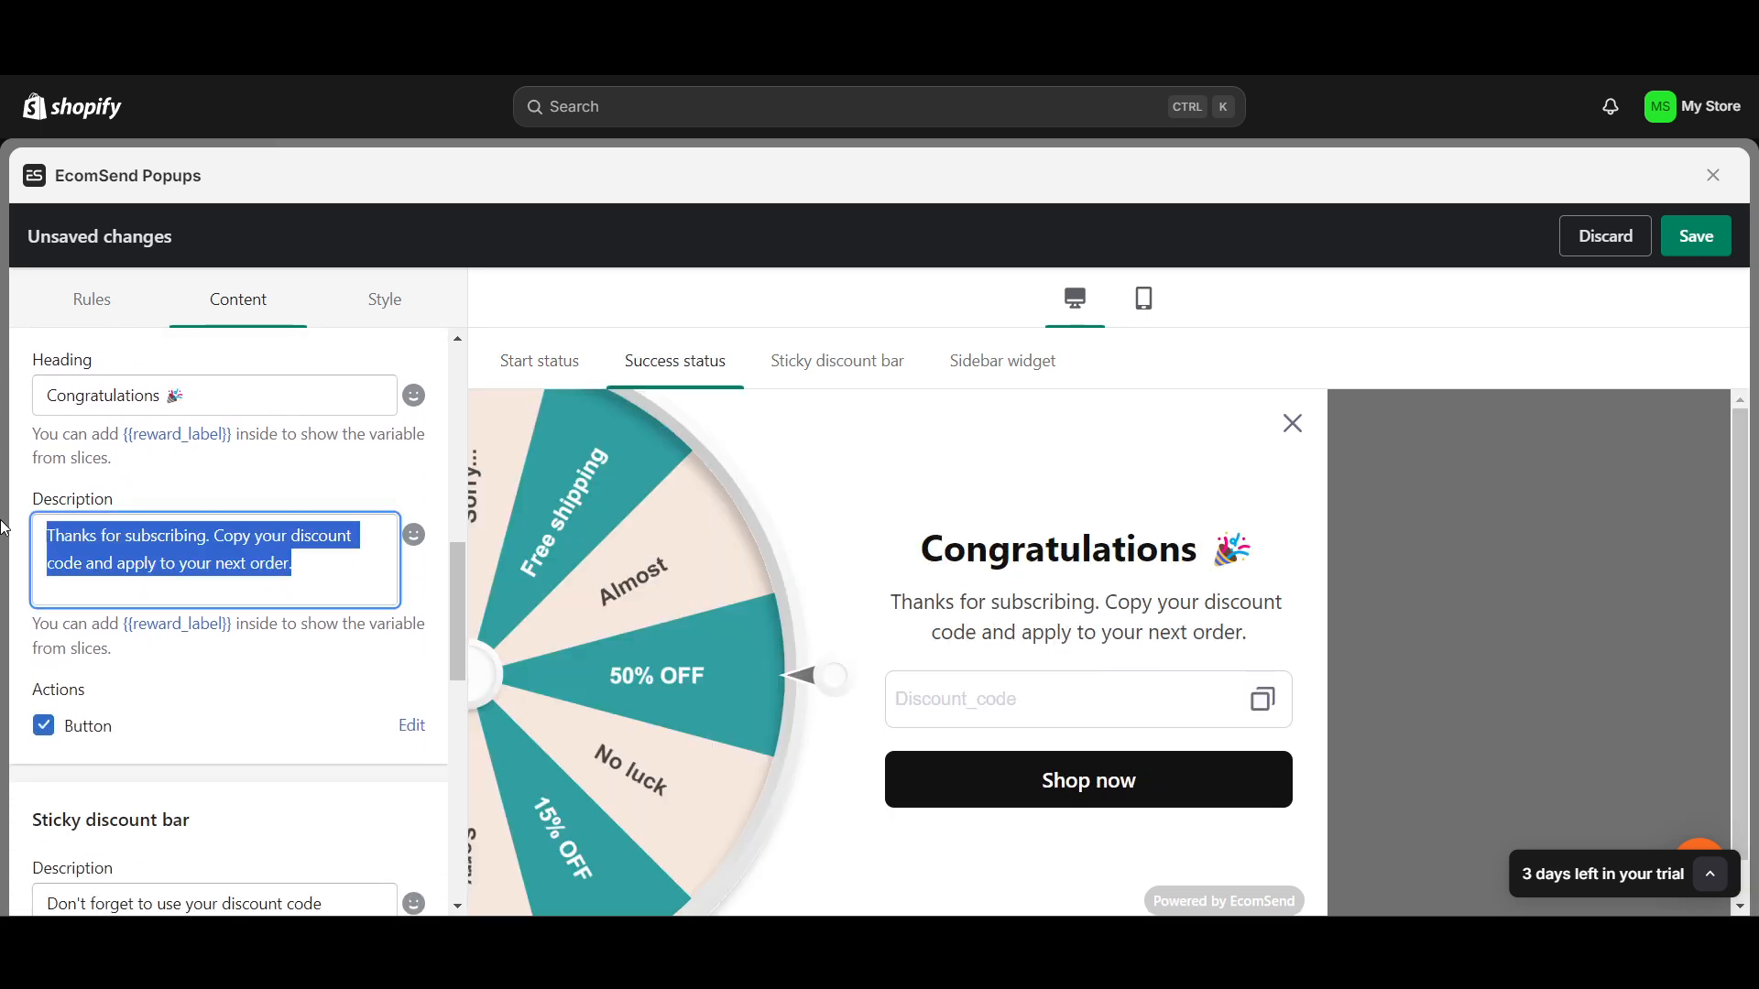
scroll(215, 568, up, 6)
click(211, 611)
triple_click(210, 611)
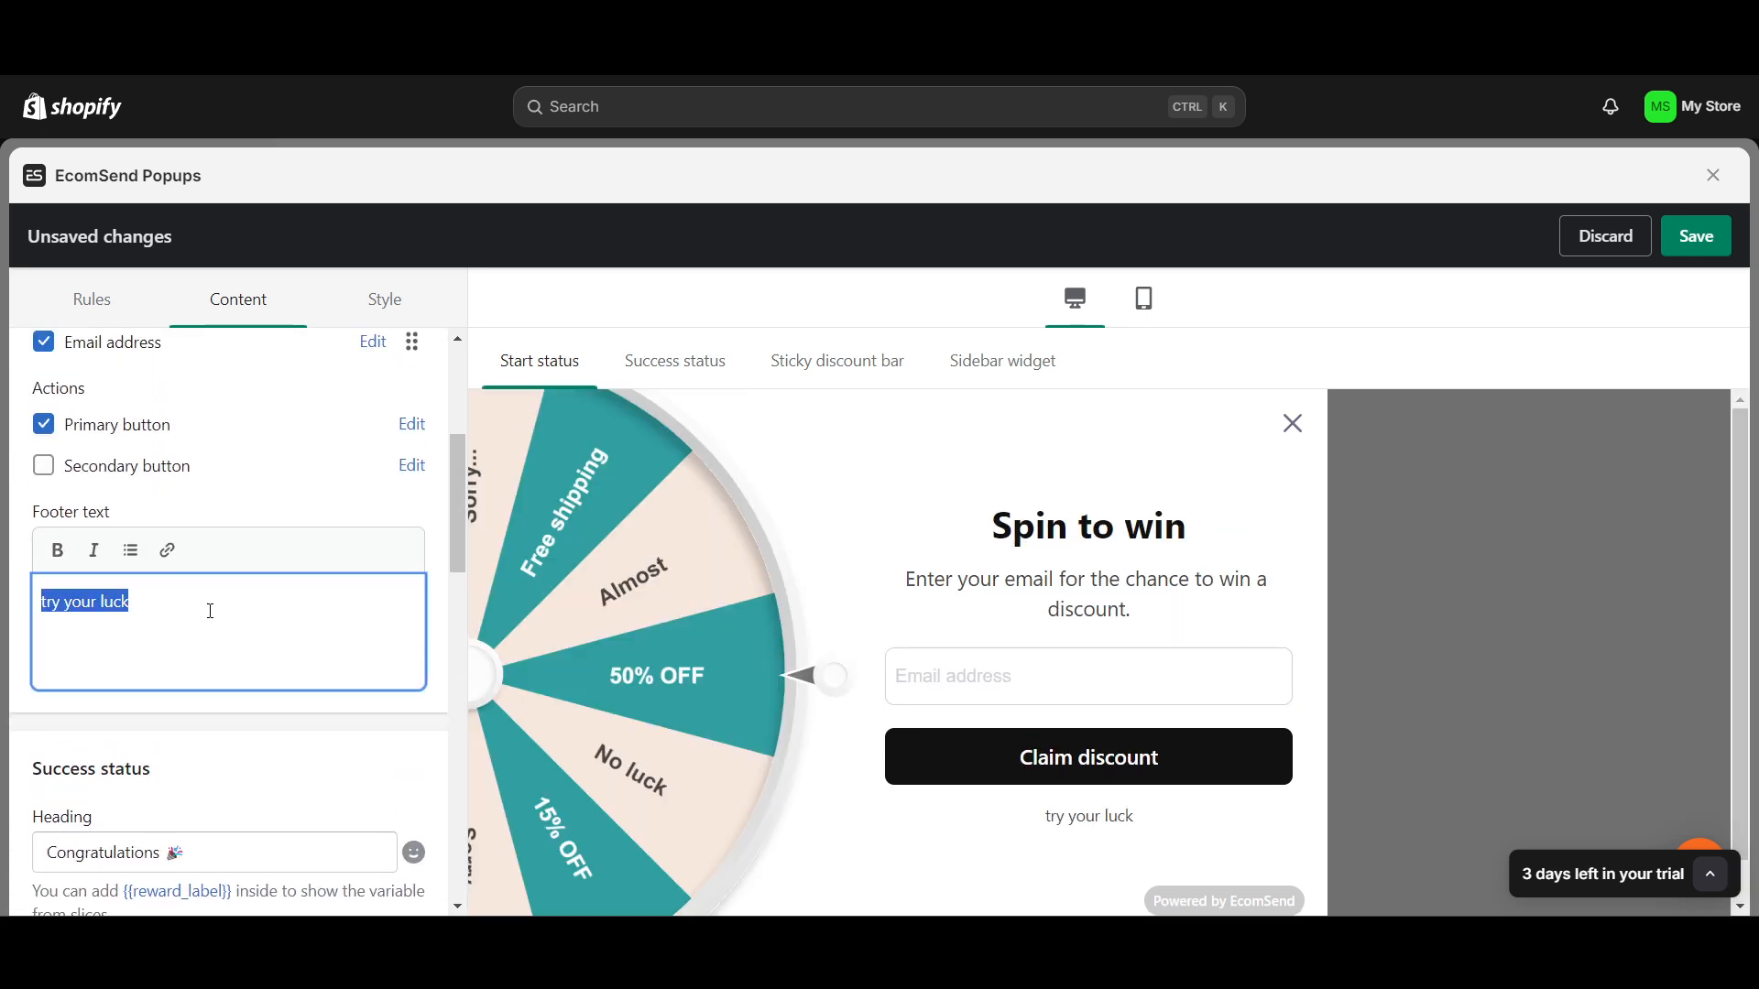
scroll(211, 611, down, 2)
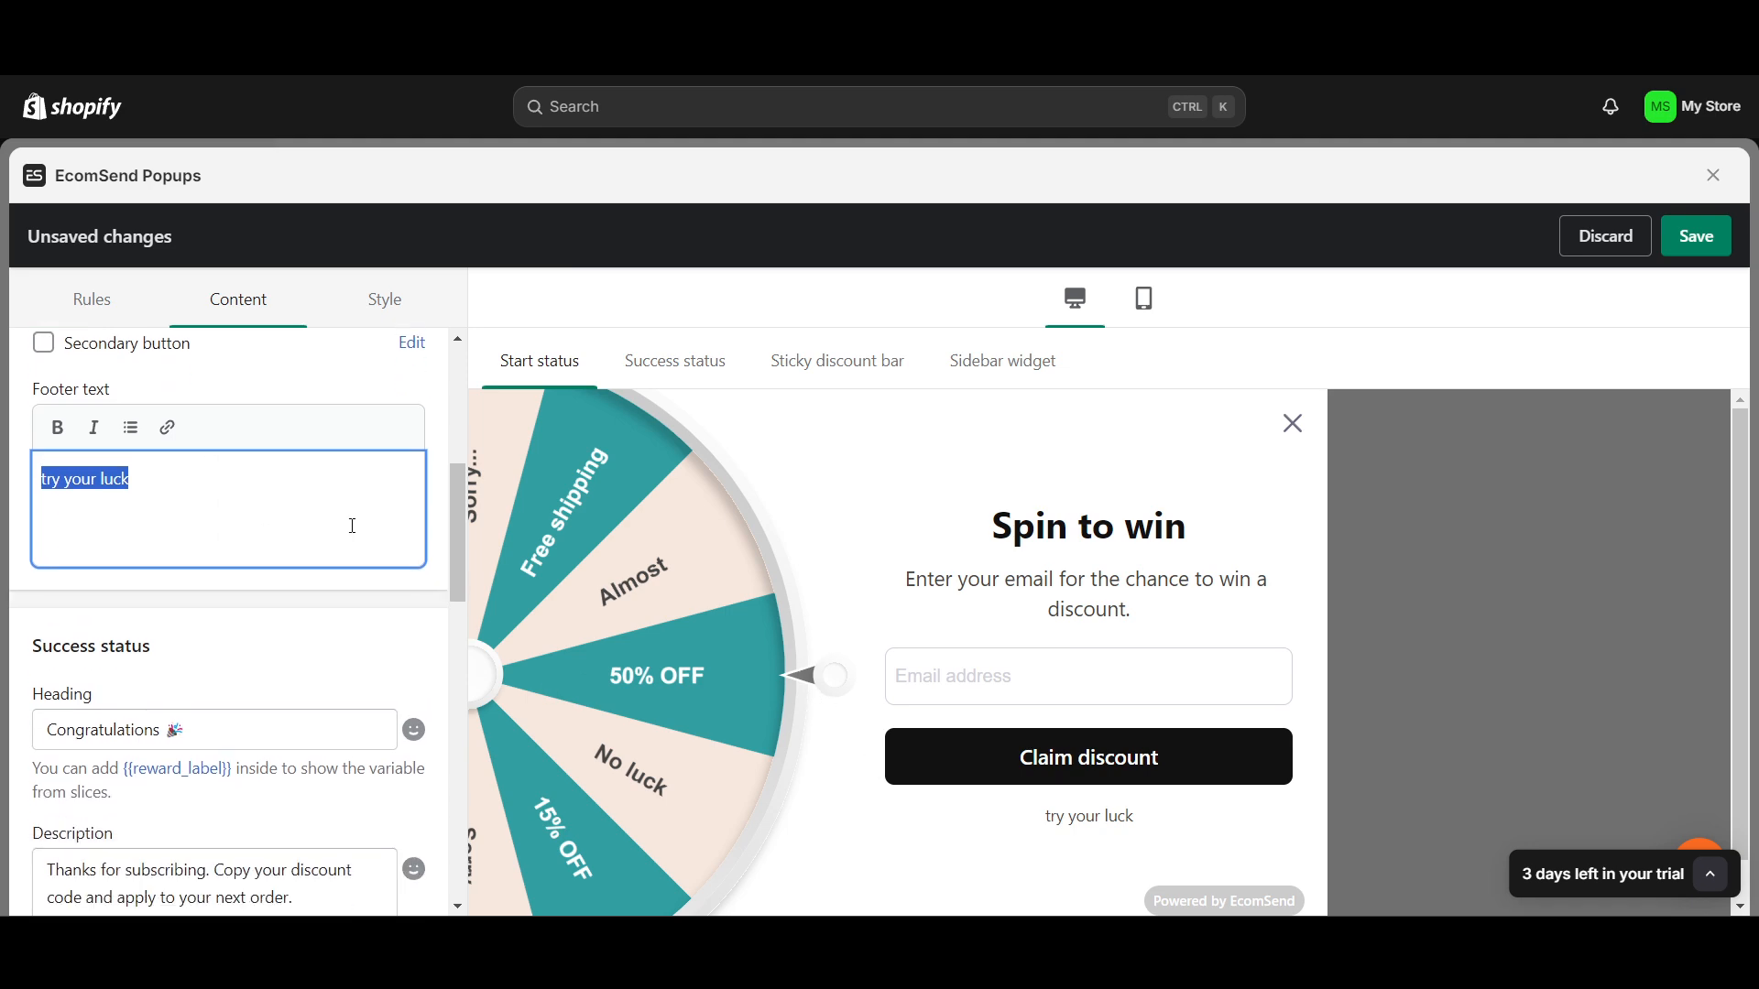
key(BackSpace)
Replace the success status description with "try your luck"
click(281, 643)
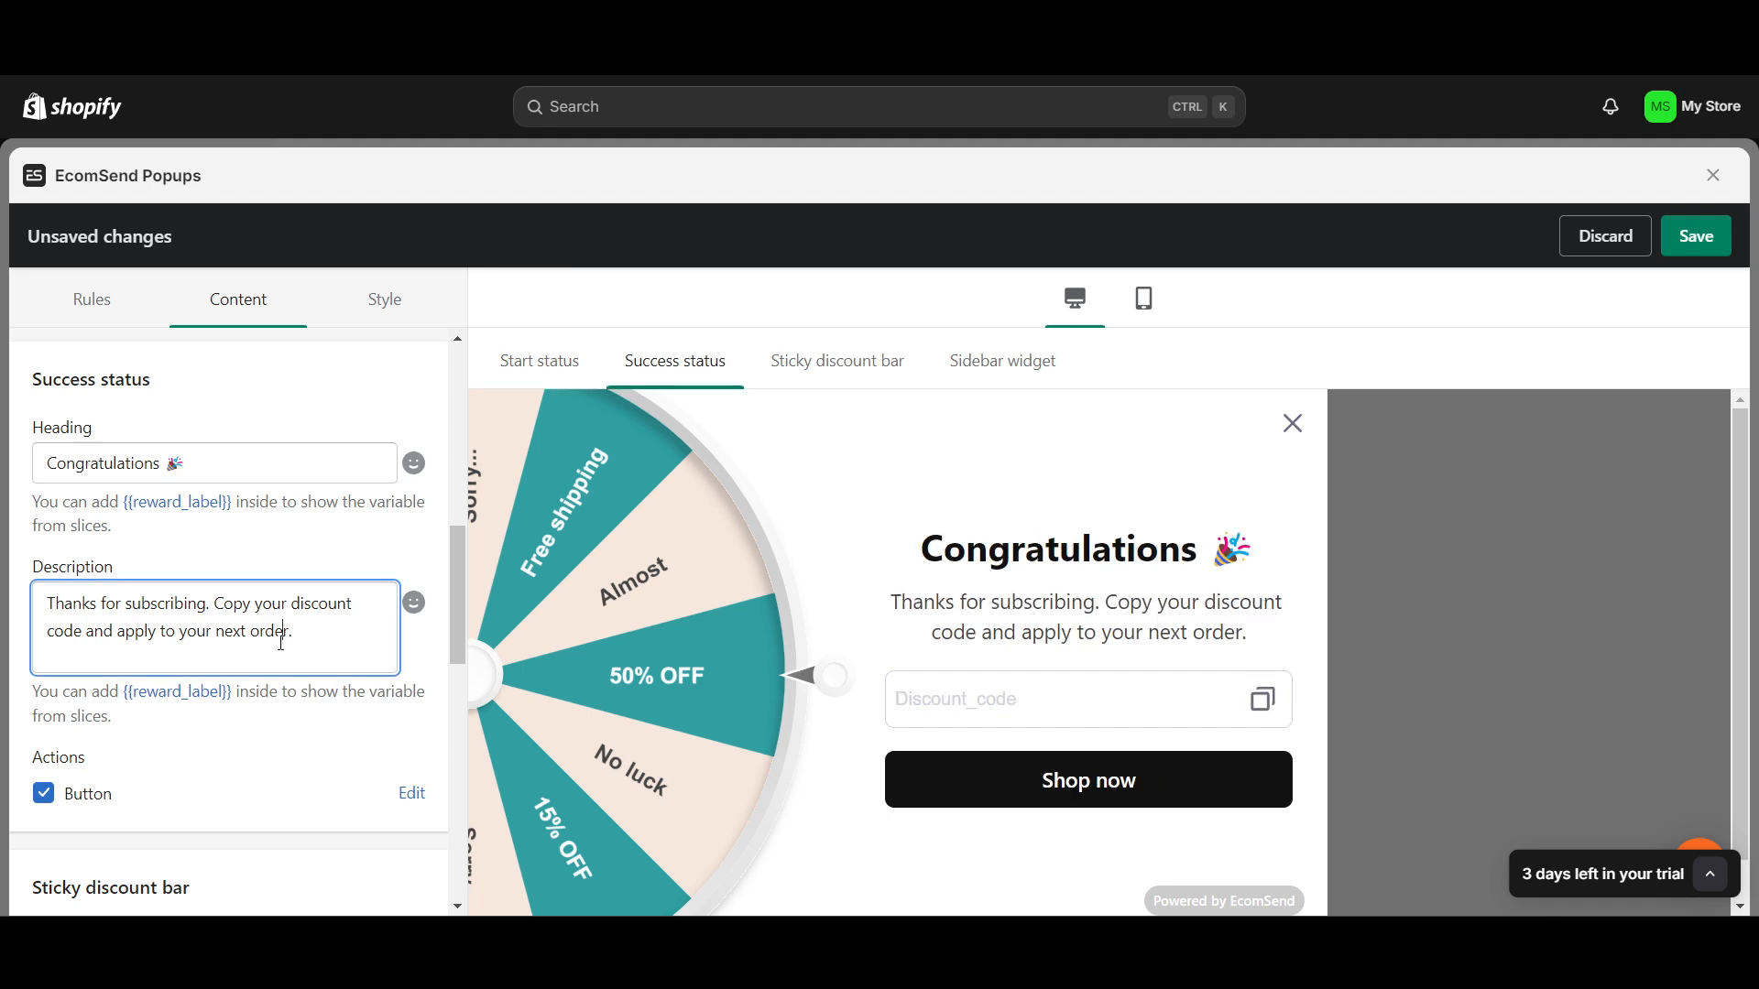
key(ctrl+a)
text(try your luck)
scroll(315, 632, down, 2)
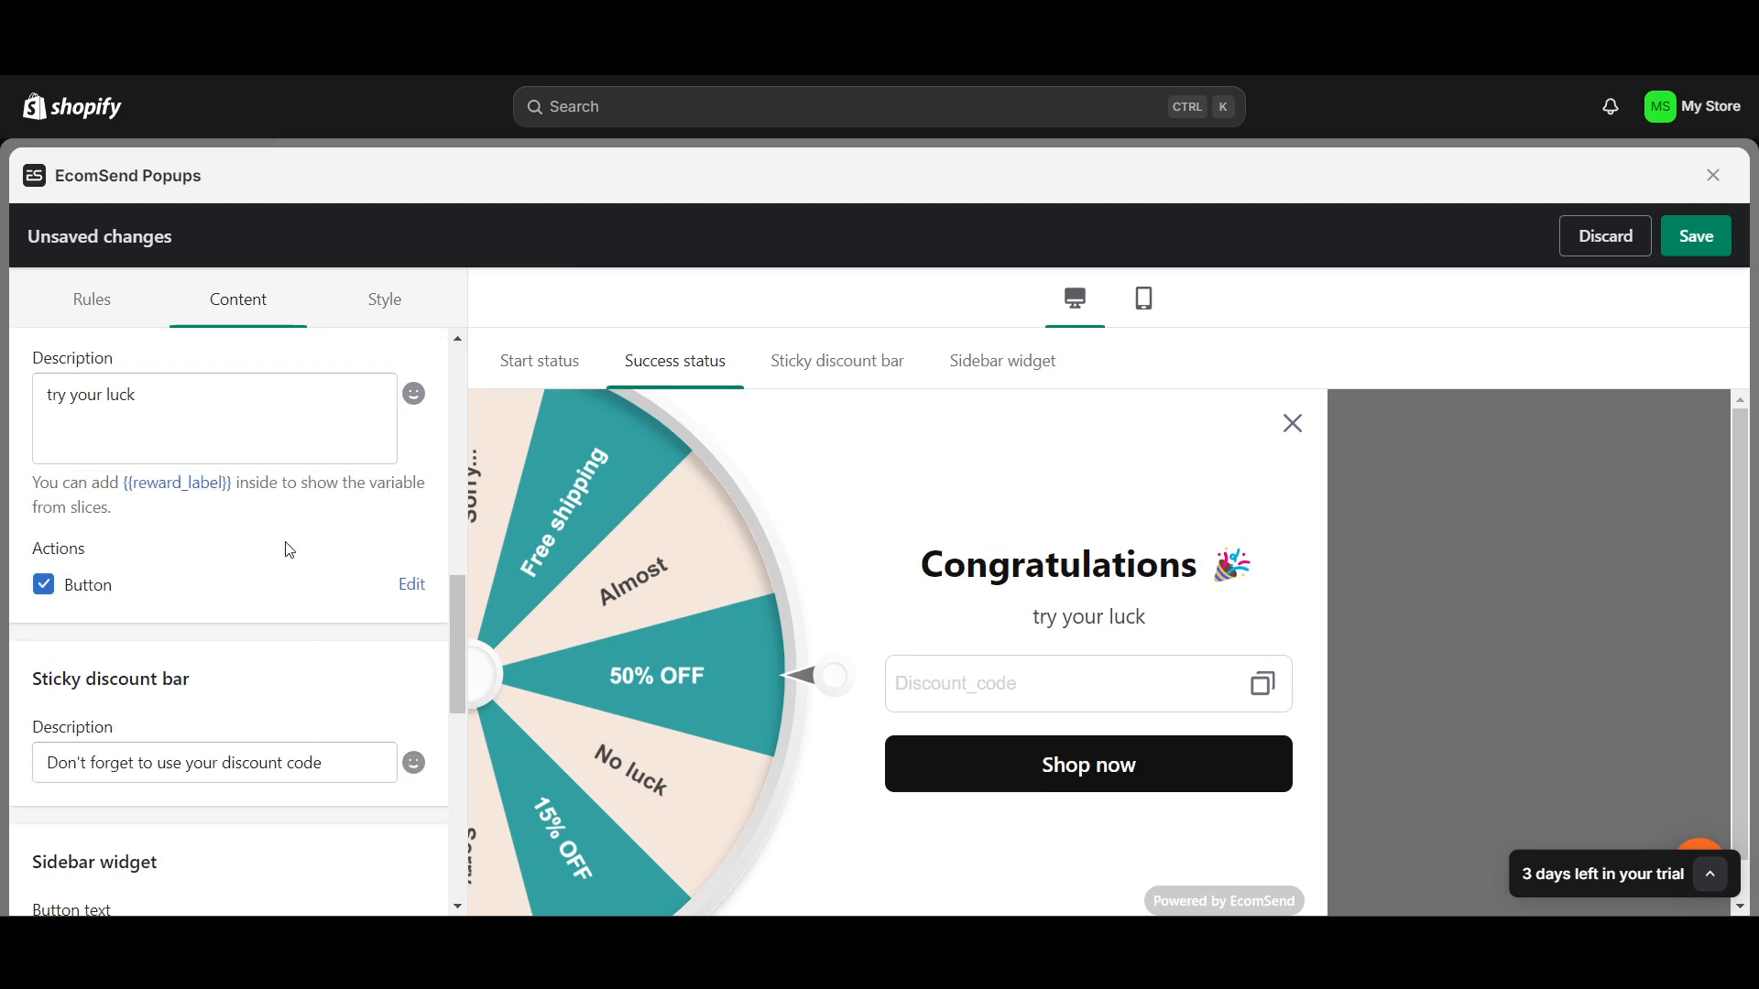
Set the logo width to 27% in the popup's style settings
scroll(288, 550, down, 4)
scroll(221, 581, up, 6)
scroll(221, 581, up, 5)
click(385, 299)
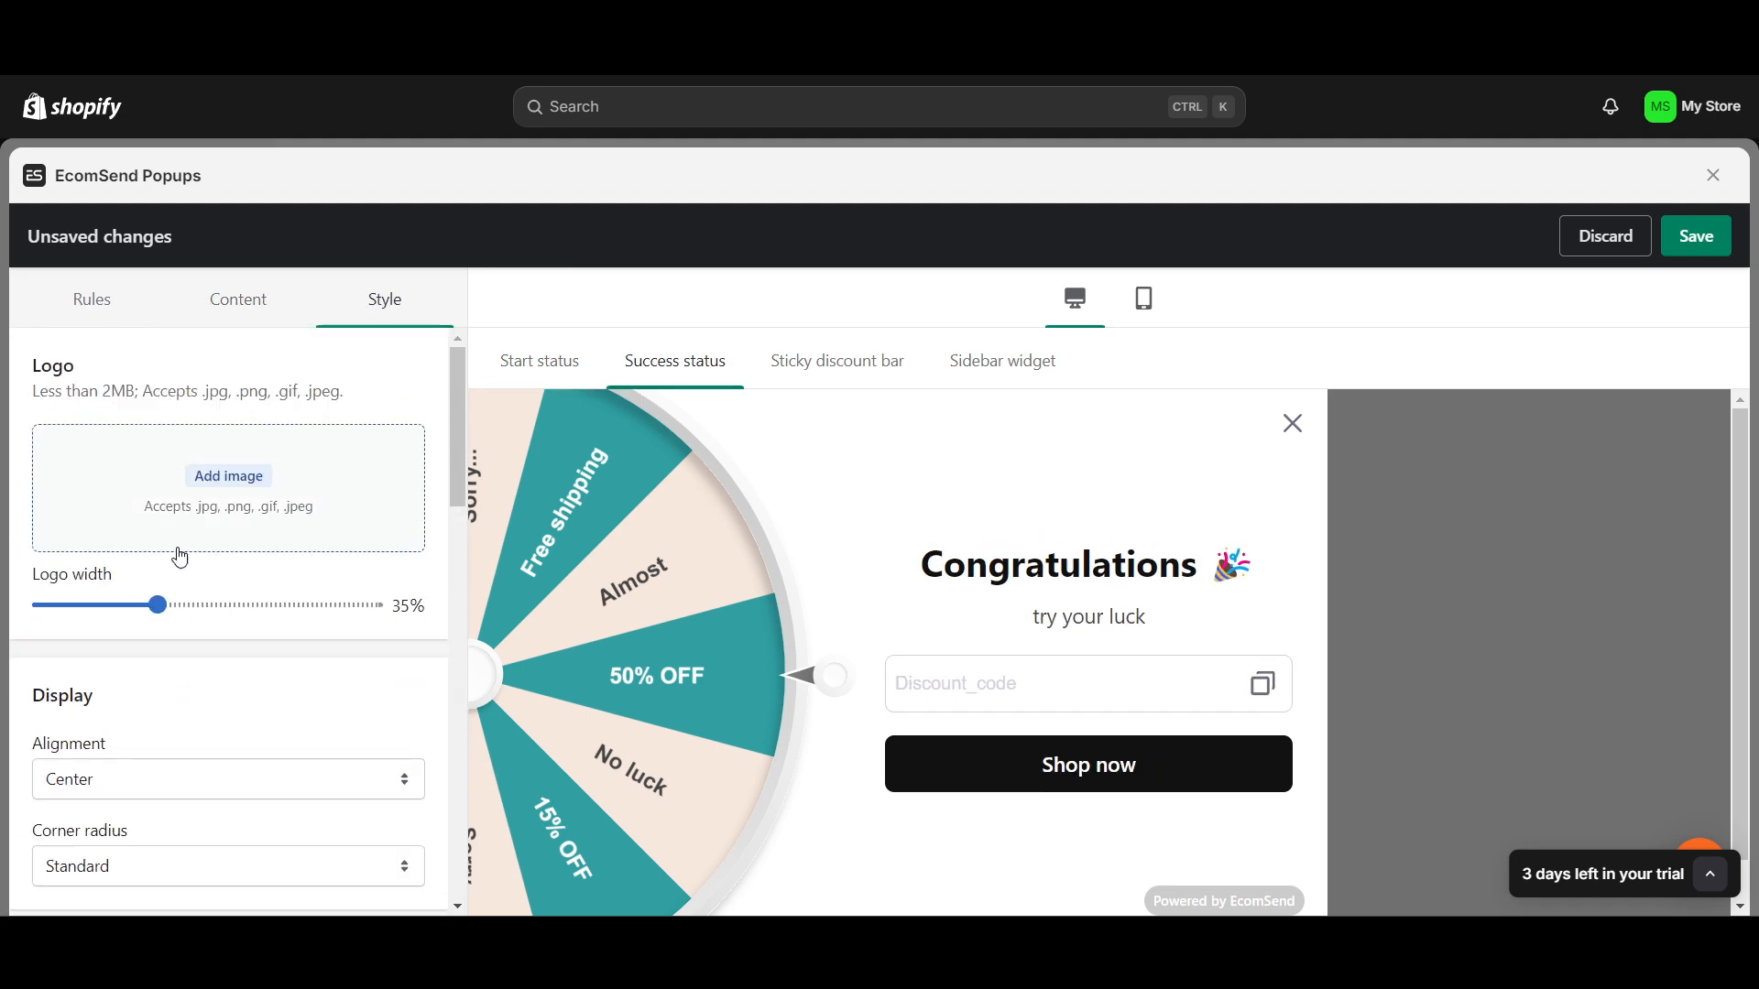
scroll(176, 553, down, 4)
scroll(156, 449, up, 3)
mouse_move(157, 449)
mouse_down()
mouse_move(235, 449)
mouse_move(131, 447)
mouse_up()
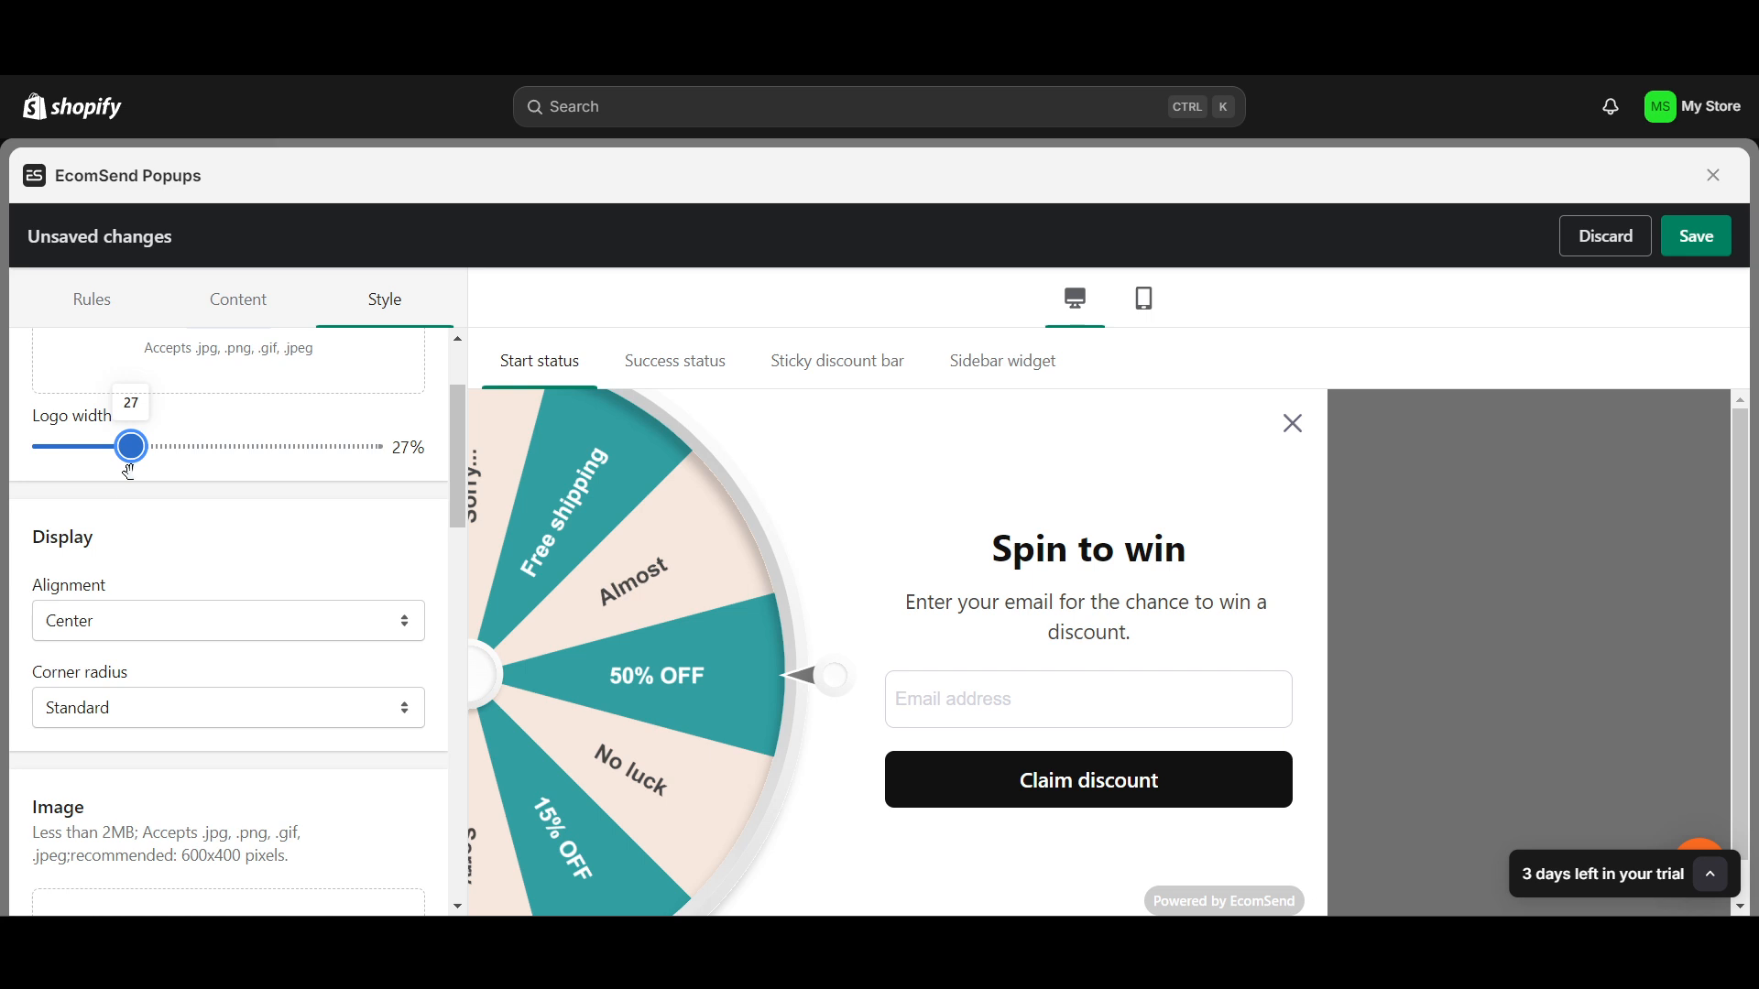
Save the popup changes and publish the spin wheel popup from its rules
click(101, 303)
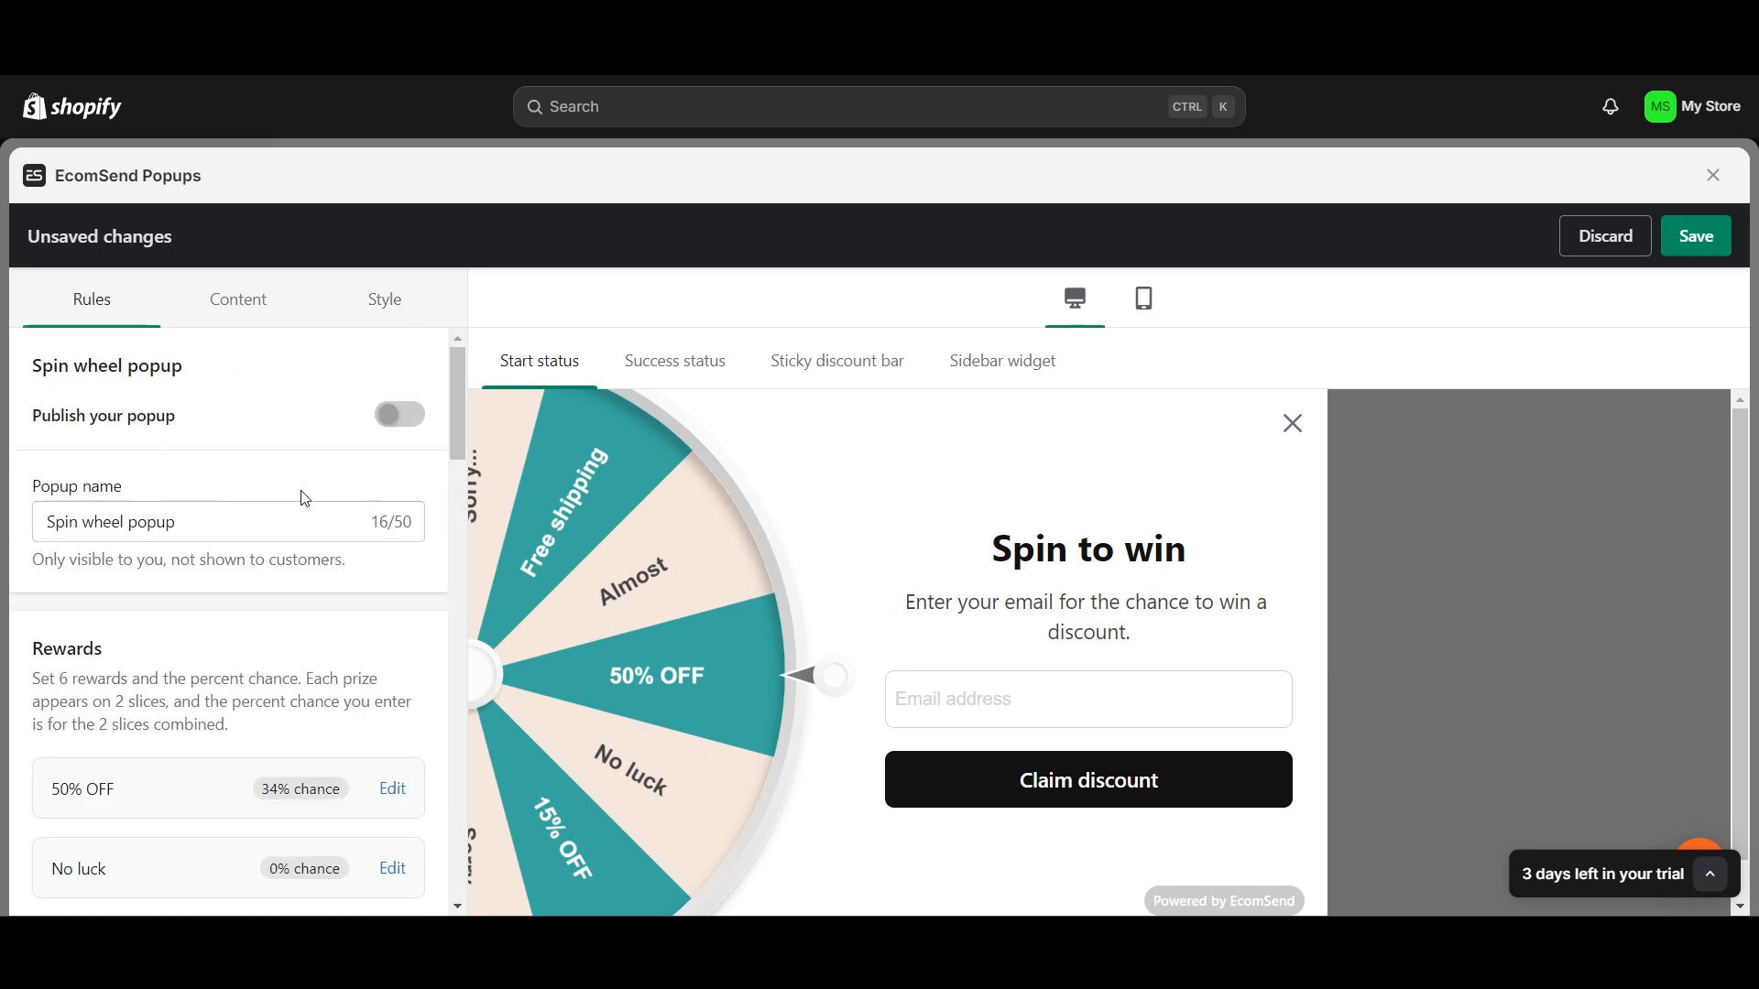
scroll(363, 570, down, 8)
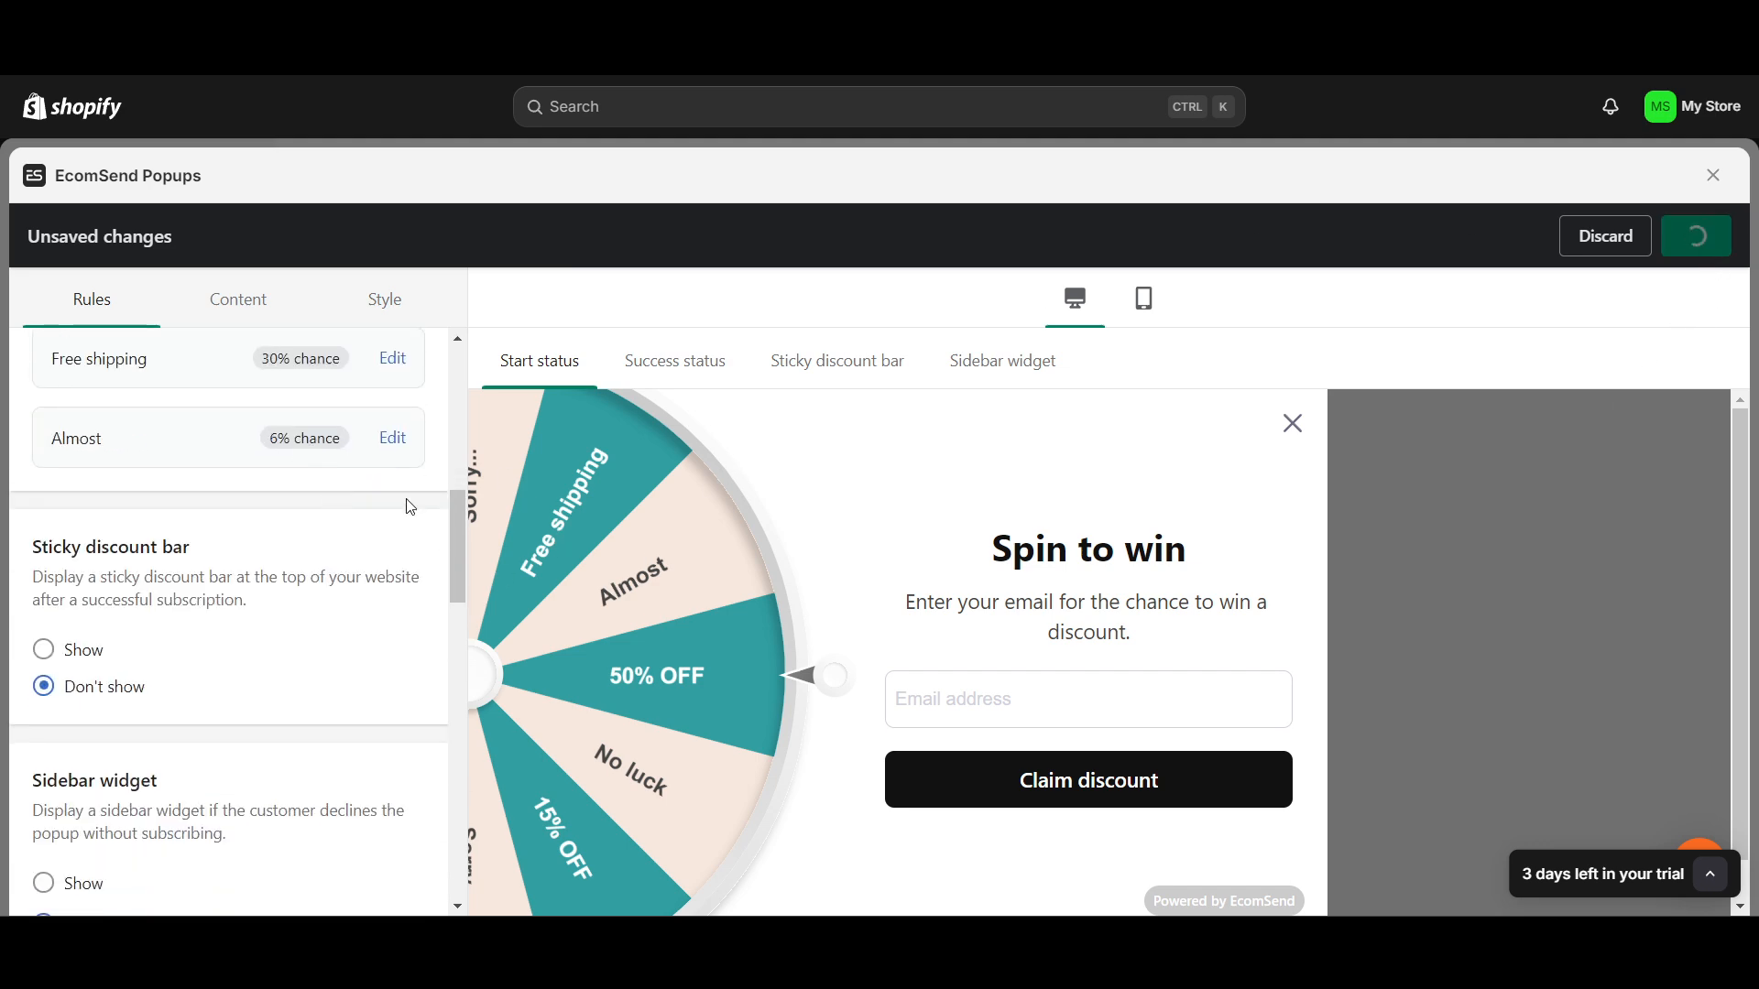
scroll(334, 569, up, 8)
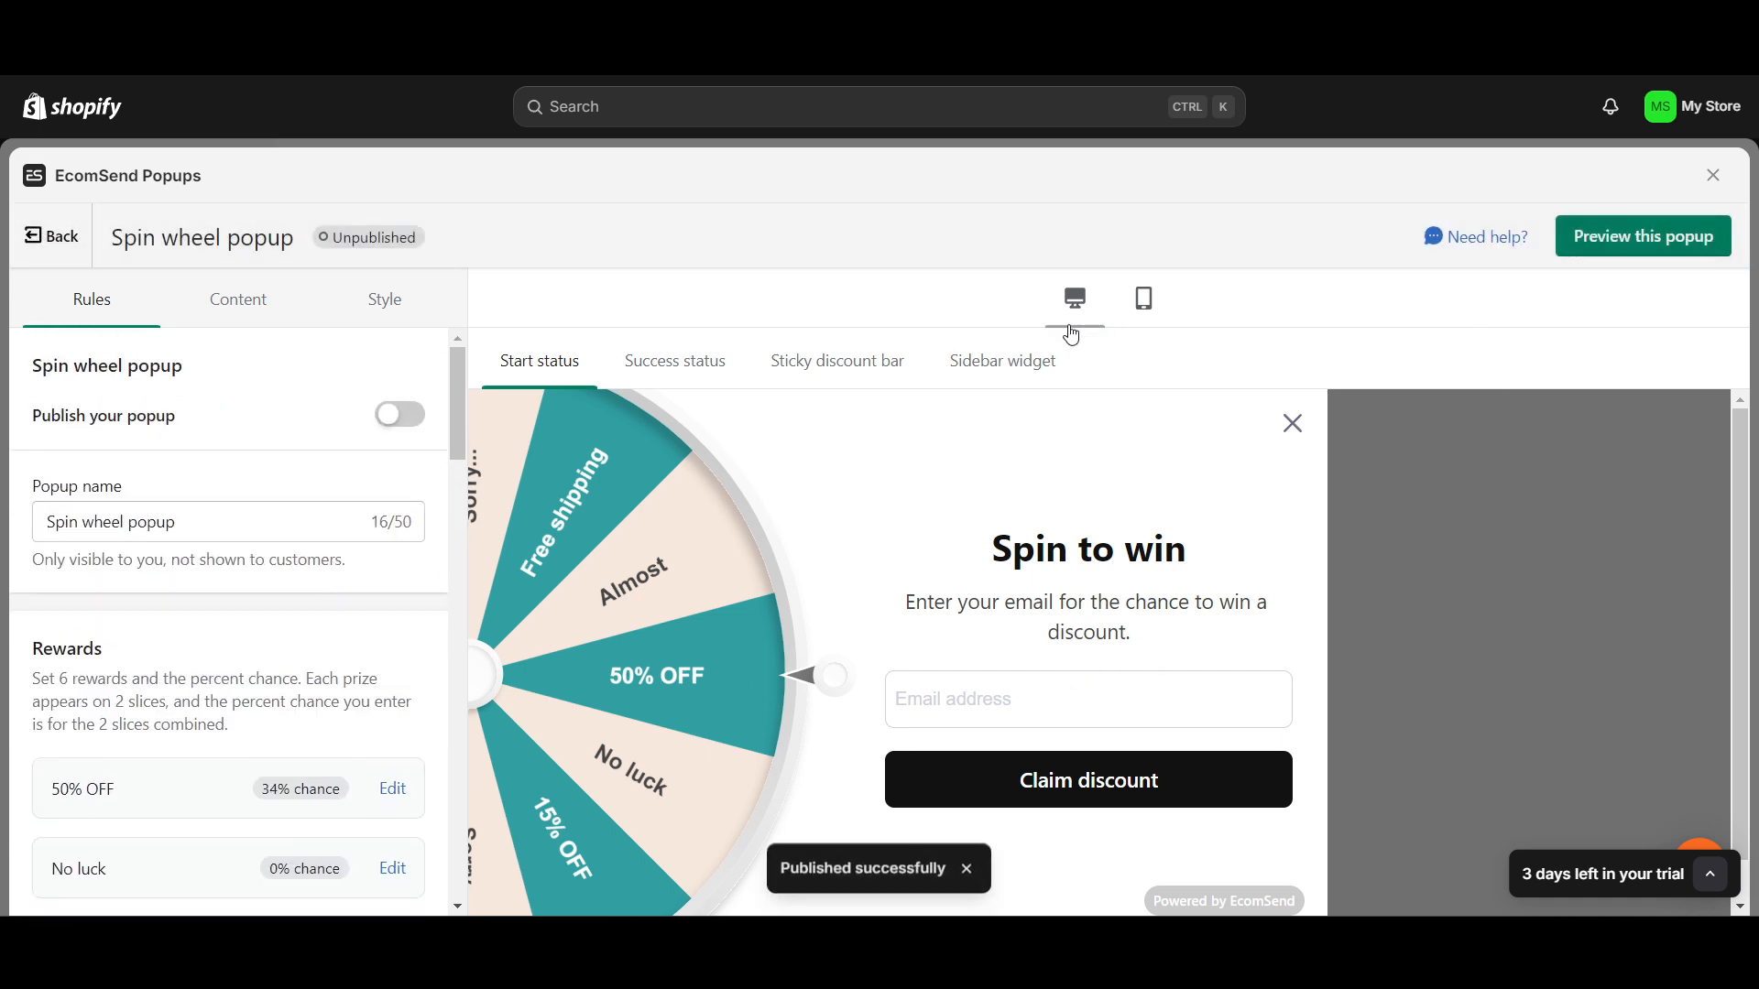
click(392, 425)
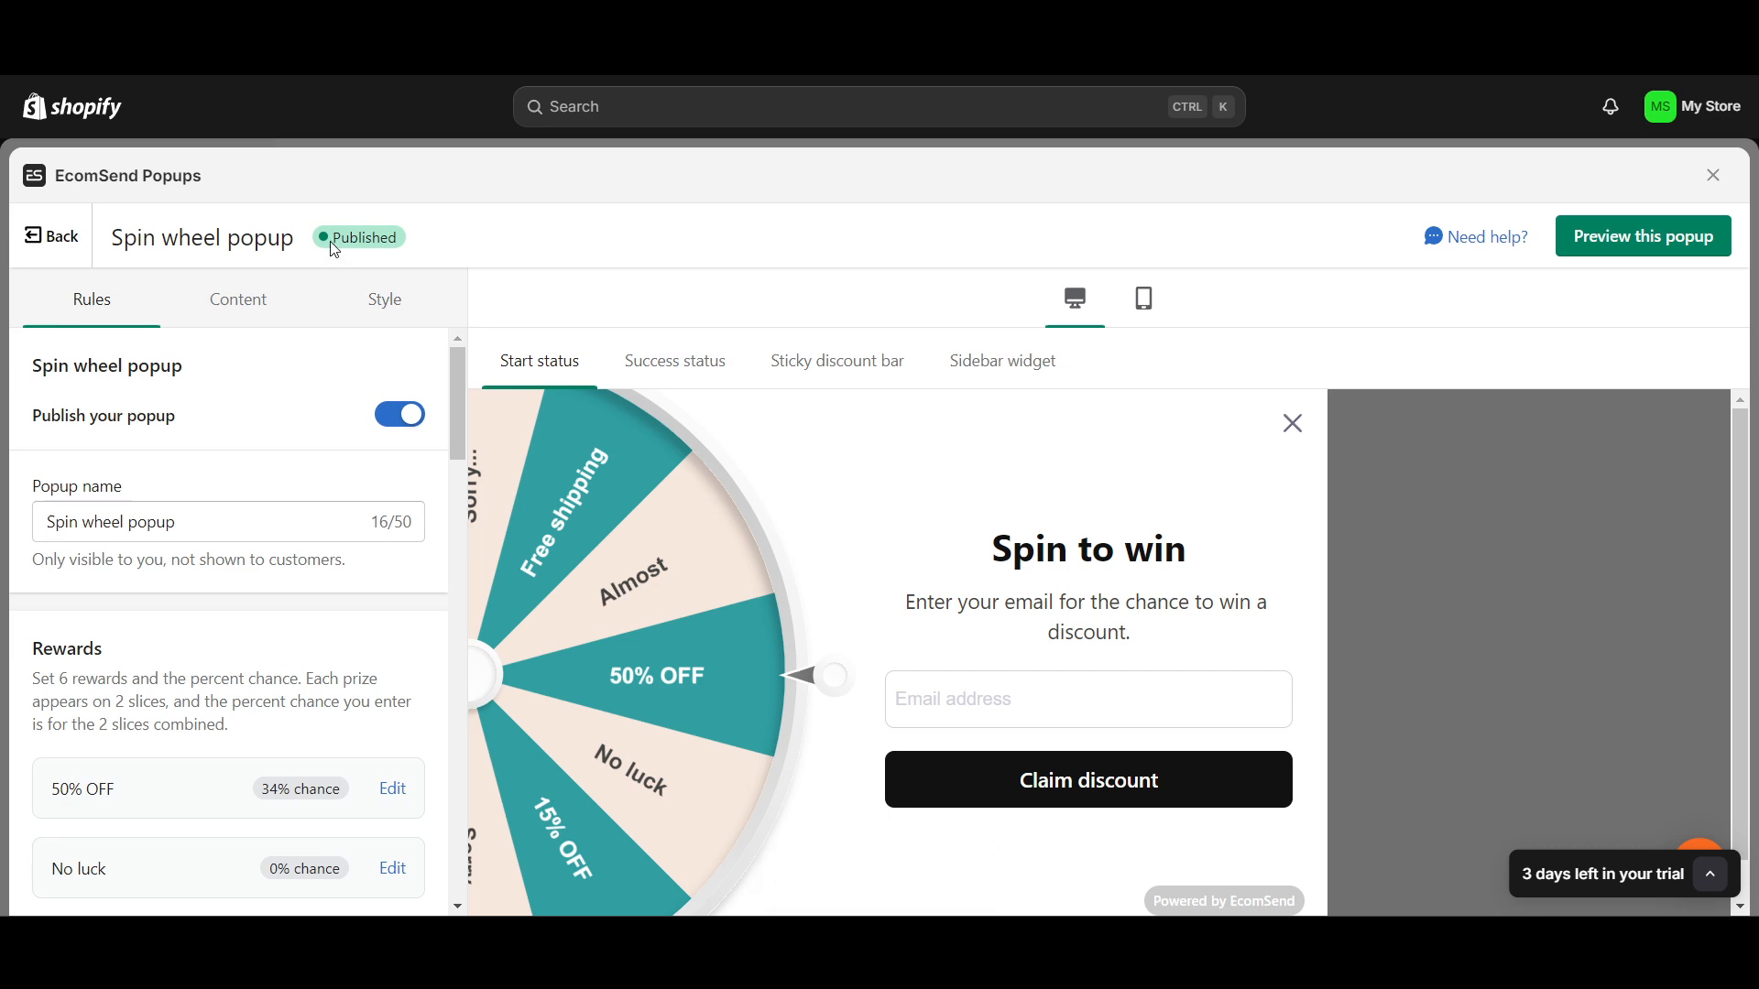
Preview the published popup on the storefront, return to the popup editor and review its rules
click(1639, 246)
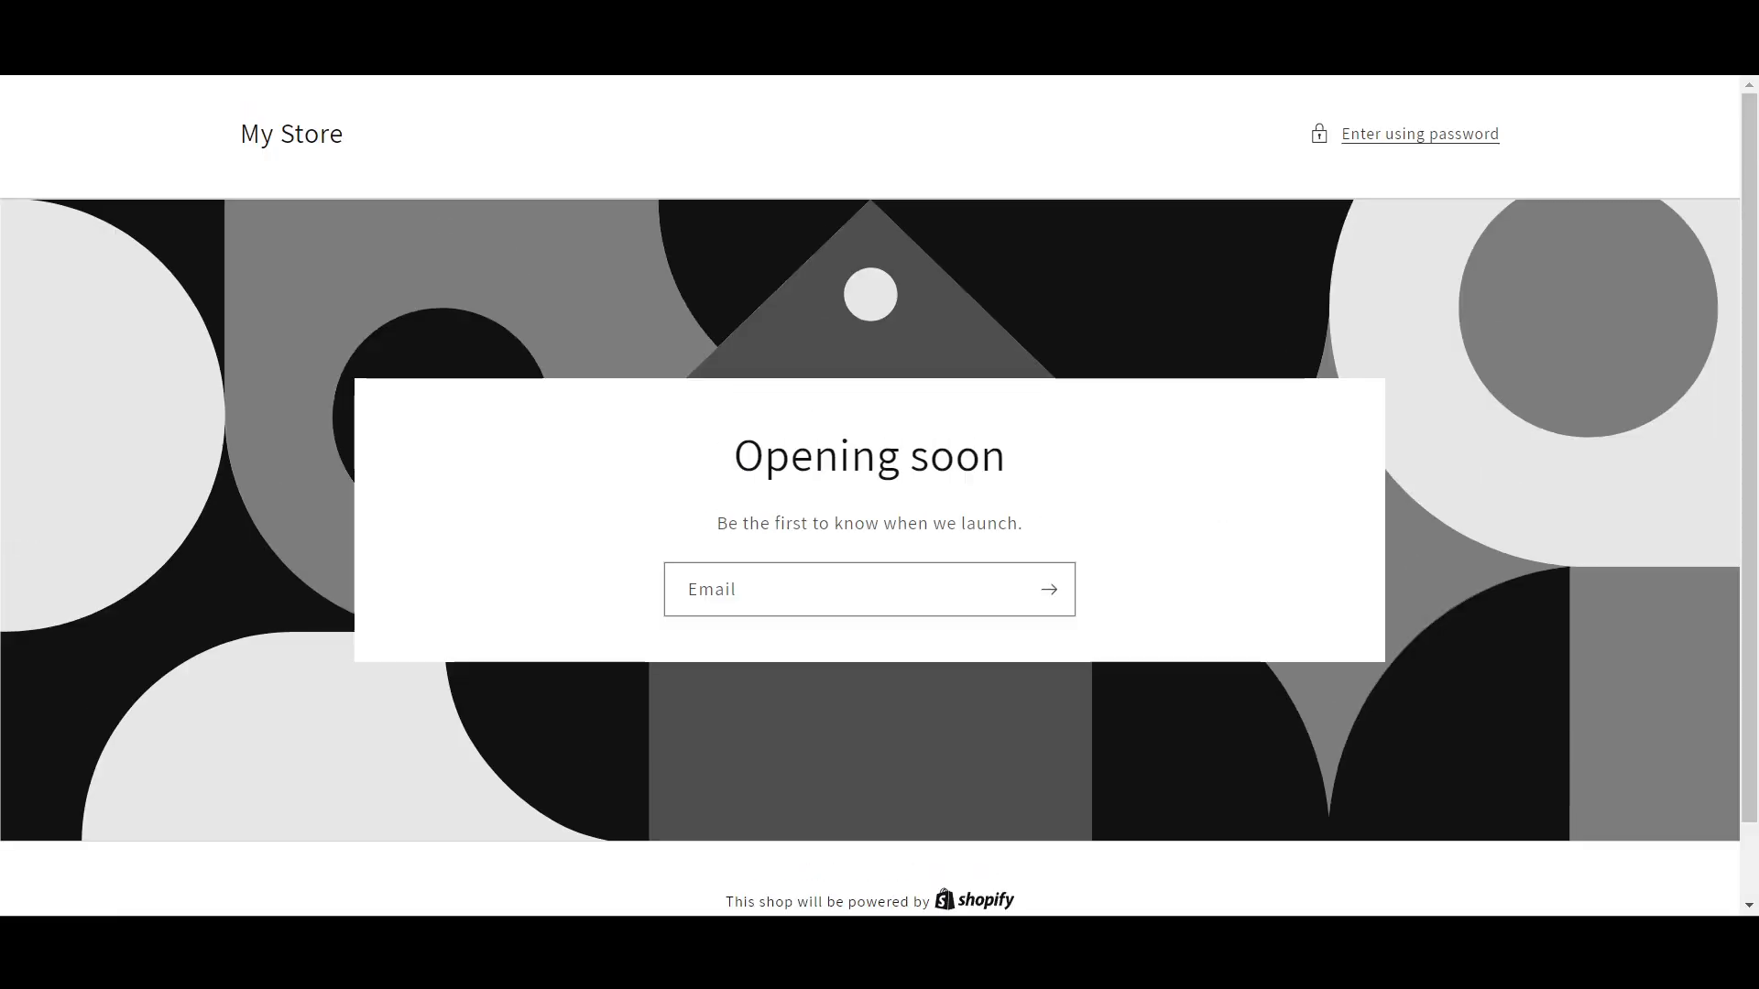
click(1030, 18)
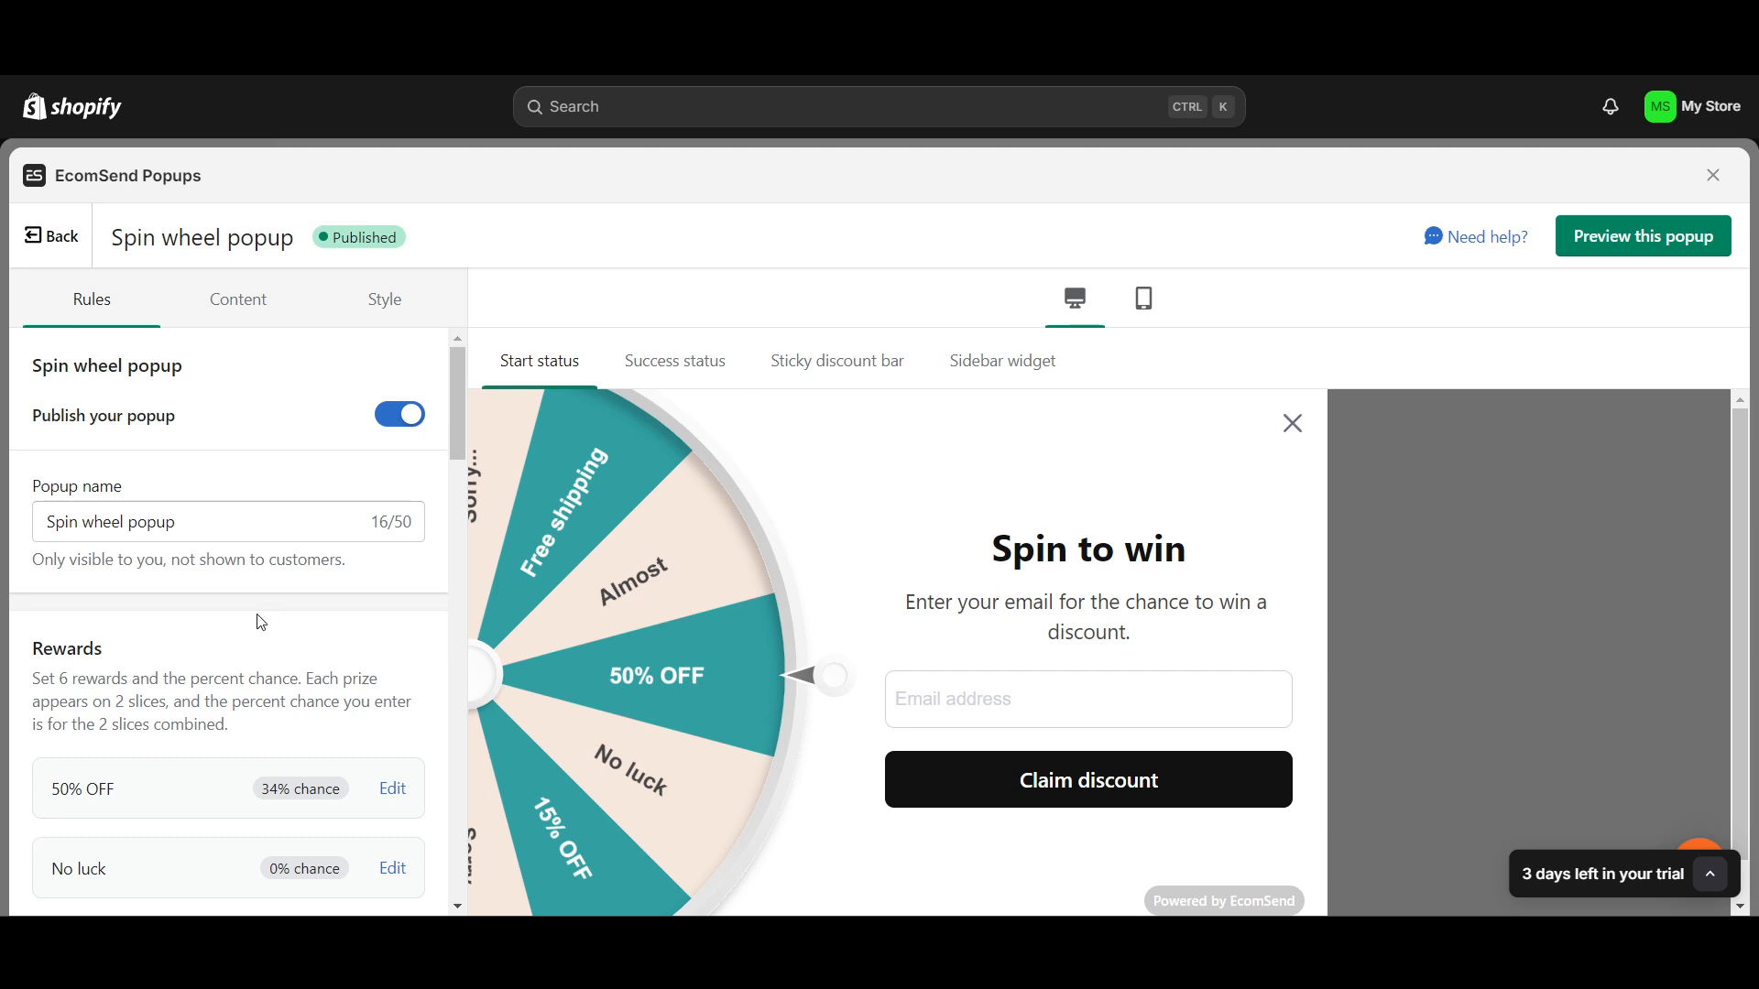
scroll(255, 666, down, 6)
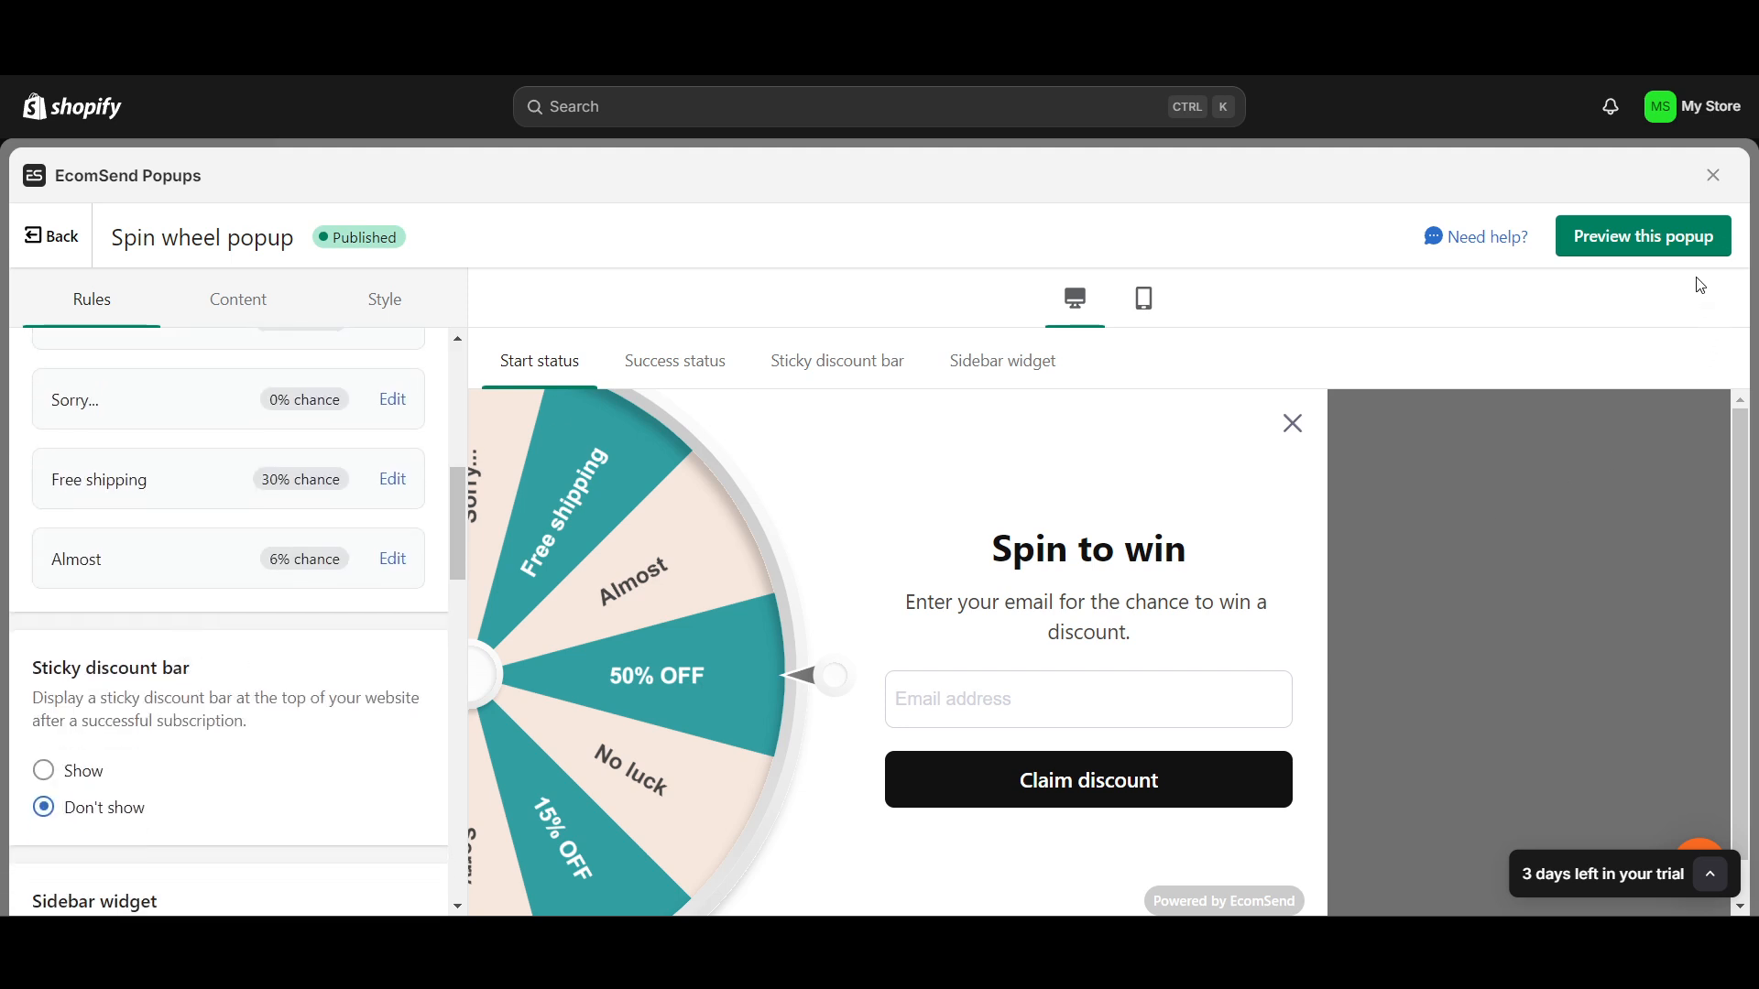